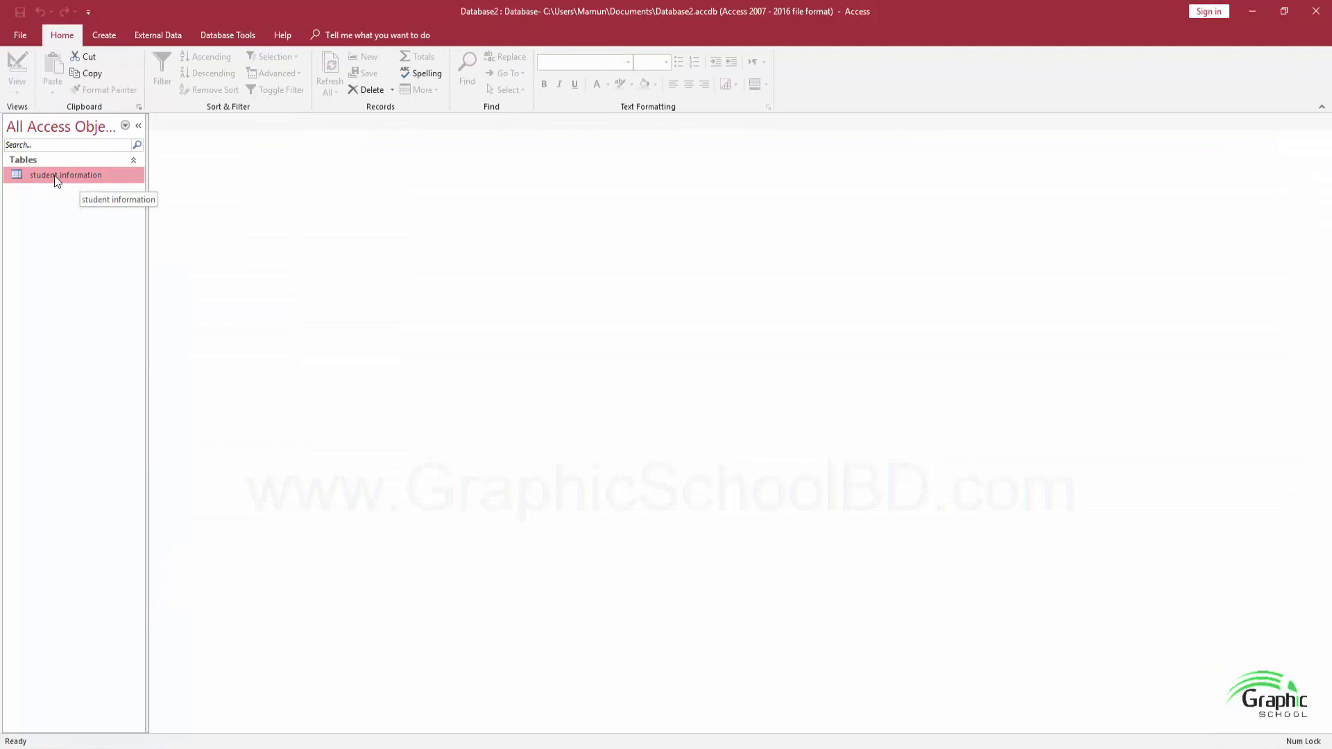
# Bring up the context menu for the student information table in Database2
pyautogui.rightClick(57, 180)
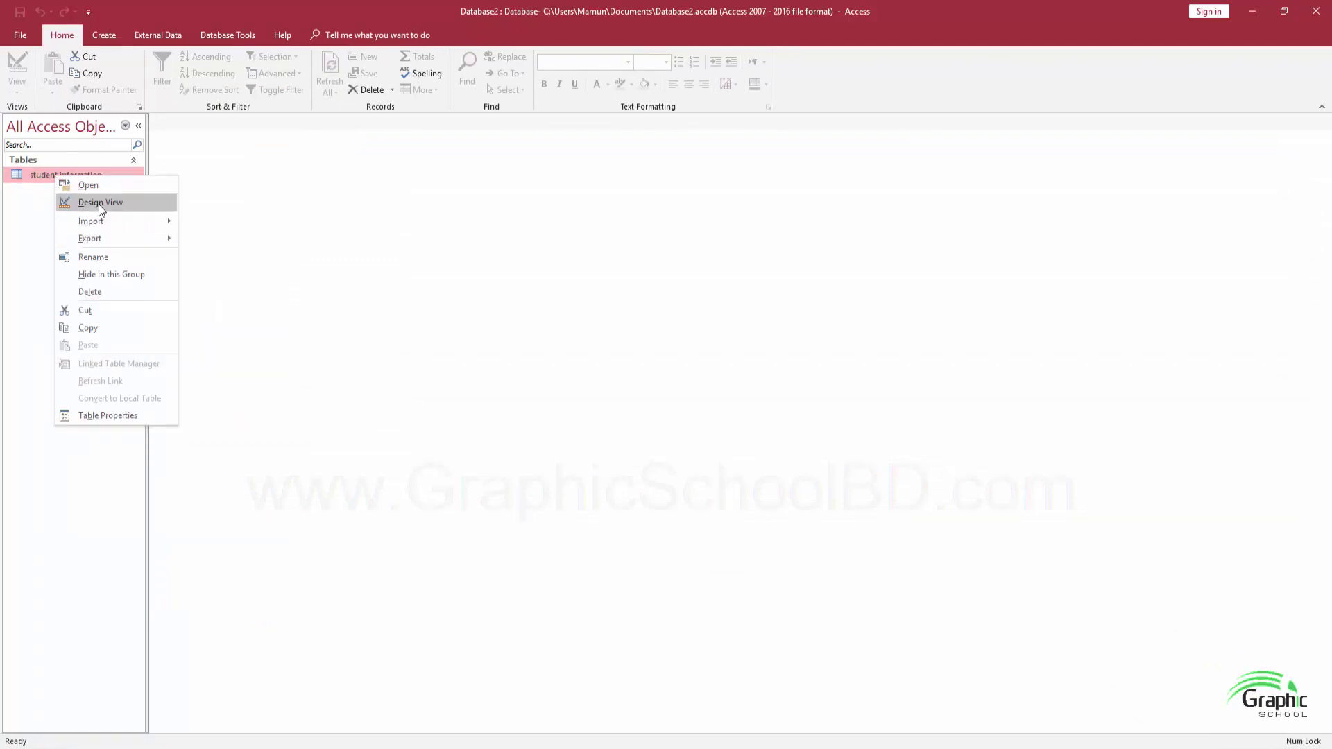
# Open student information in Design View and delete its ID primary key field
pyautogui.click(99, 204)
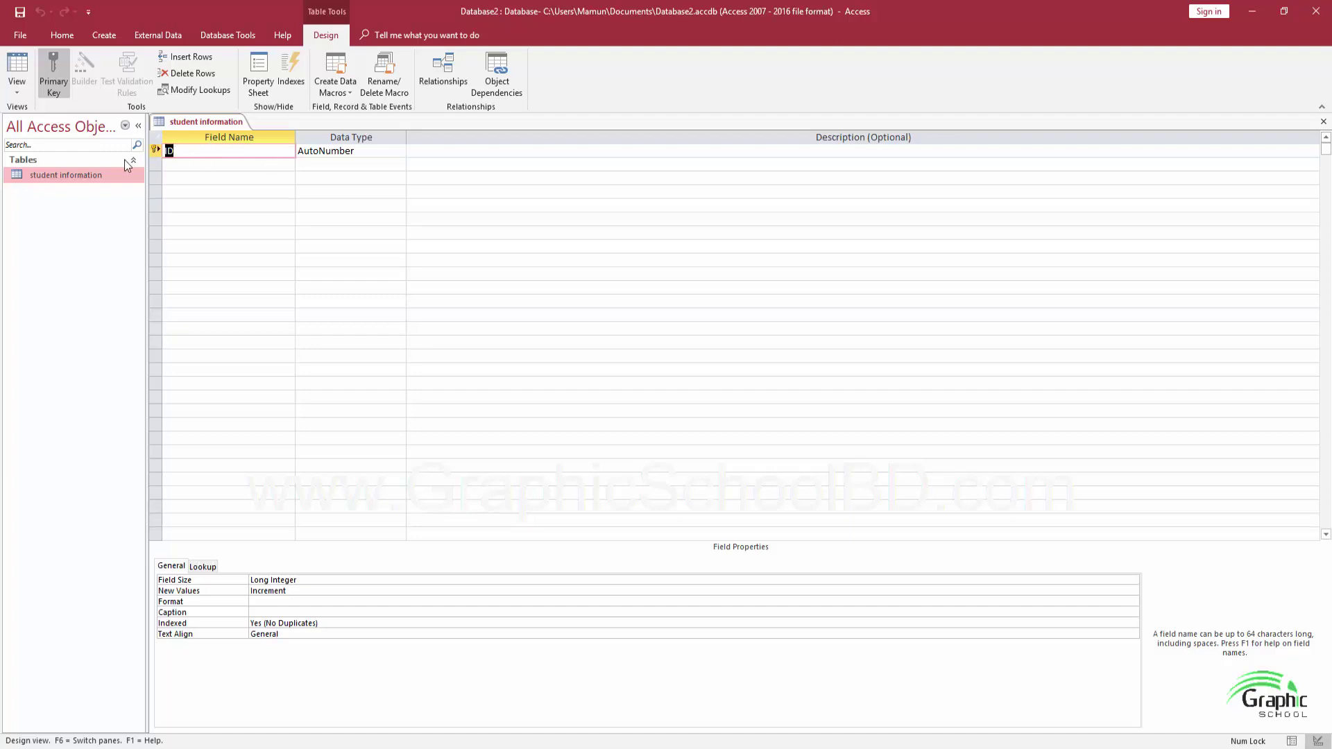
pyautogui.click(157, 150)
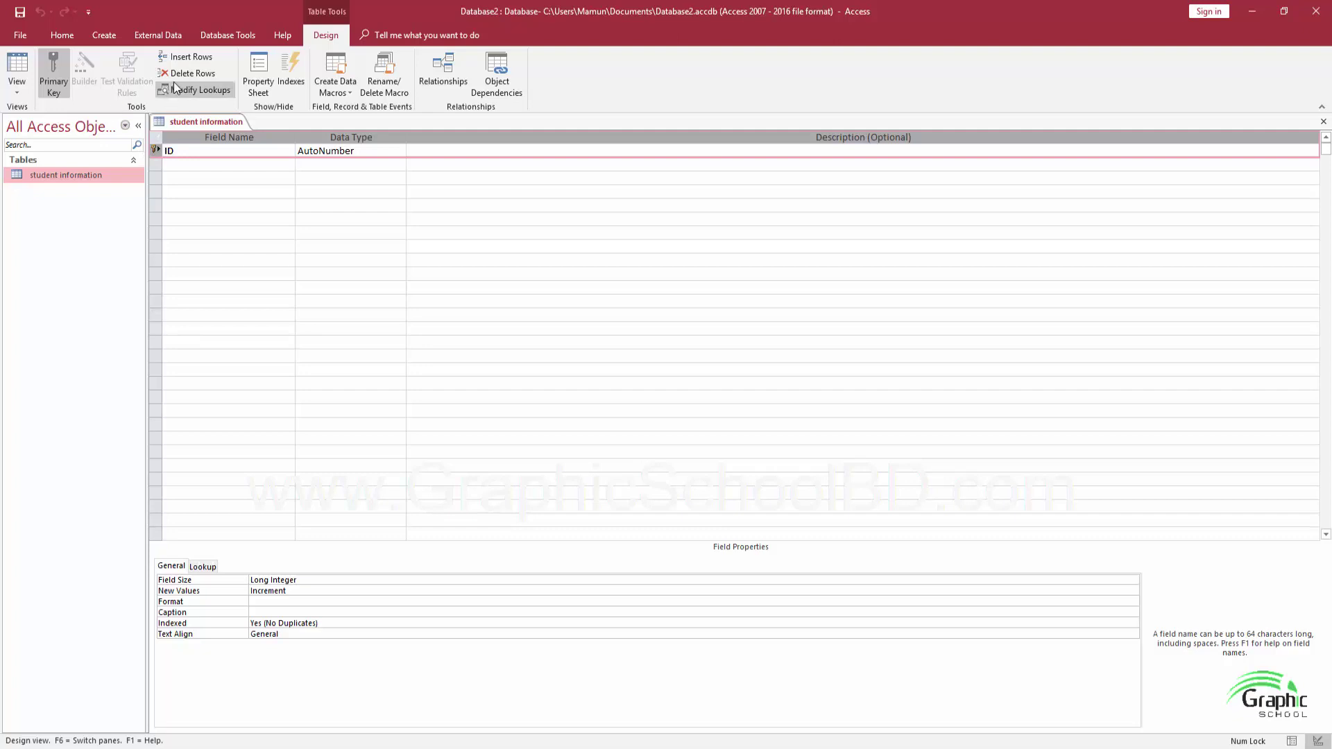
pyautogui.rightClick(160, 148)
pyautogui.click(197, 242)
pyautogui.click(645, 426)
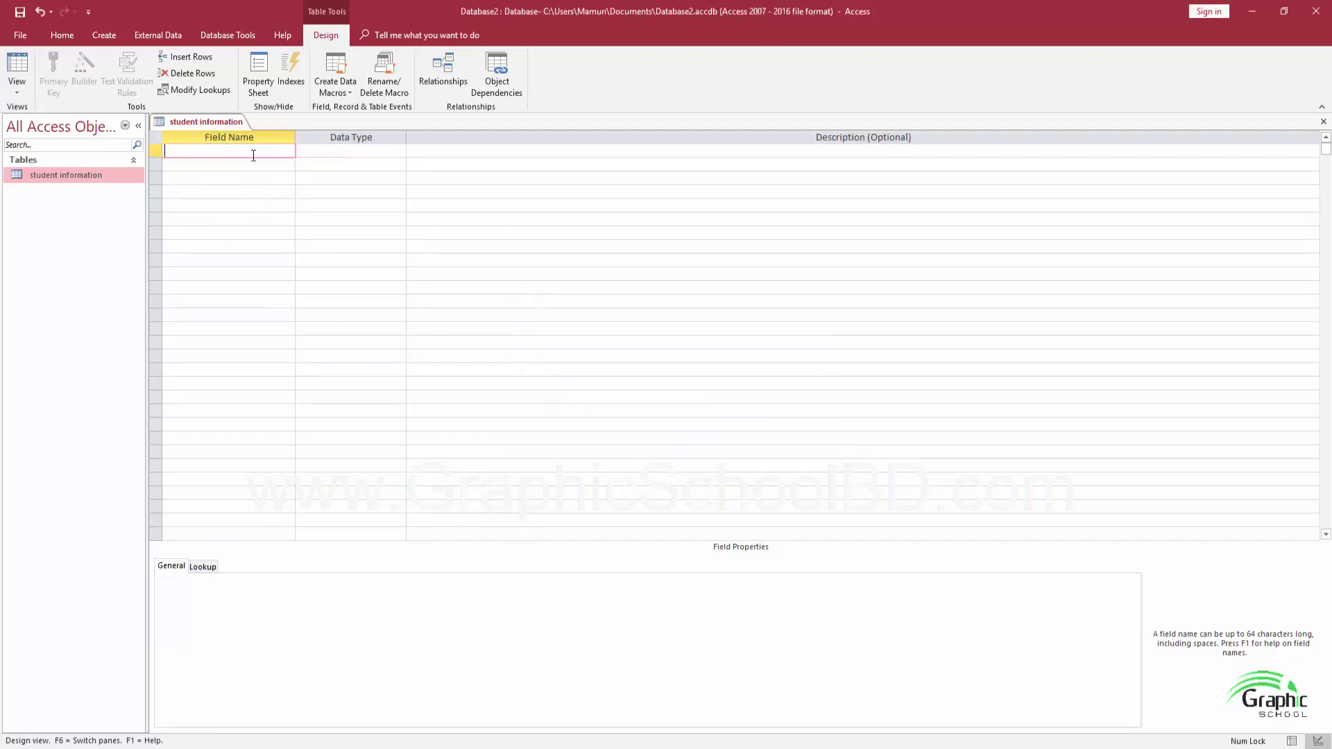
# Browse the Data Type list for the first field without choosing a type
pyautogui.click(327, 153)
pyautogui.click(399, 154)
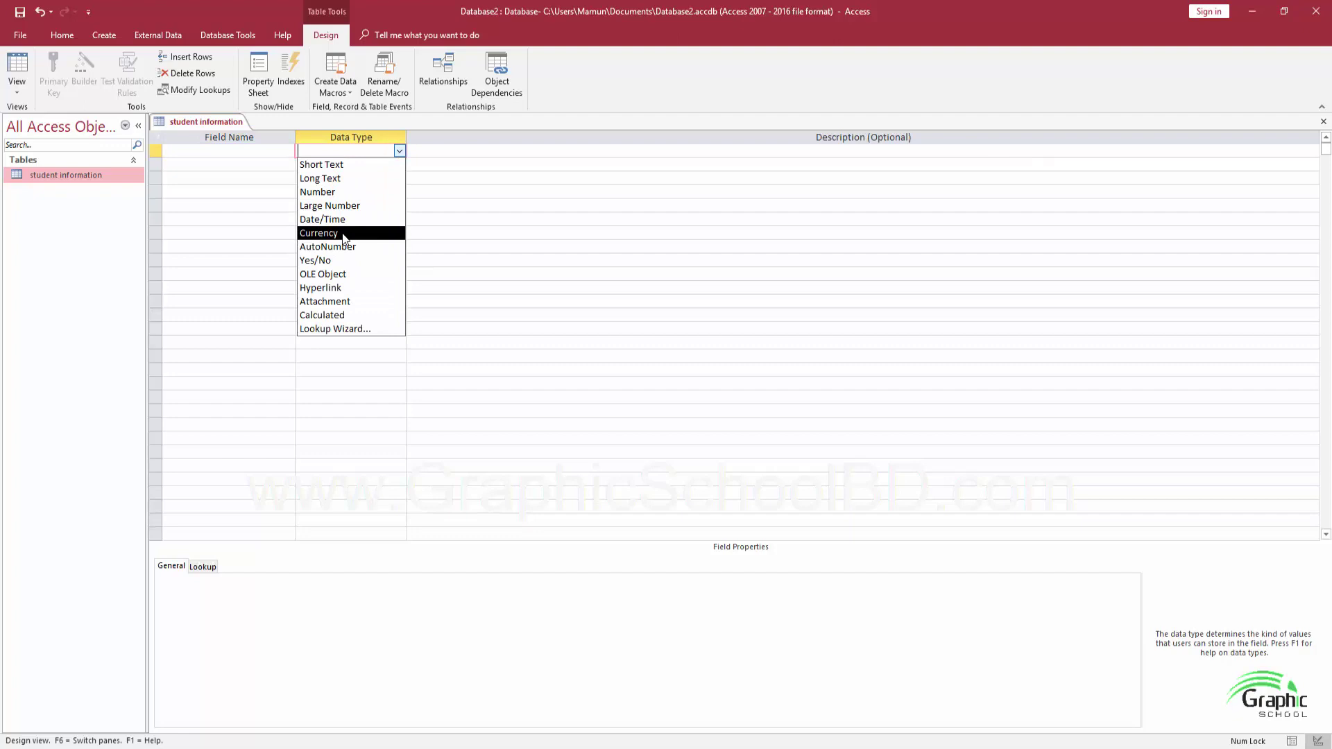
pyautogui.click(476, 246)
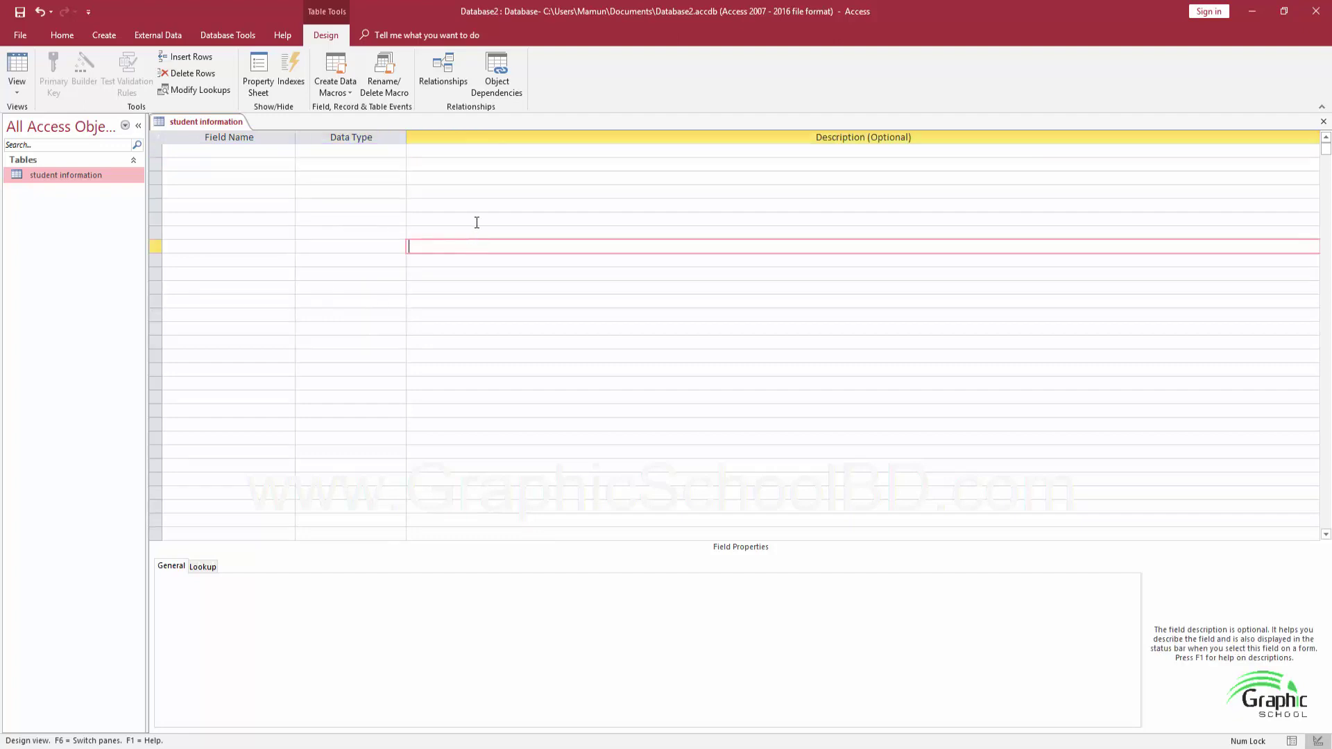
pyautogui.click(282, 151)
pyautogui.click(312, 152)
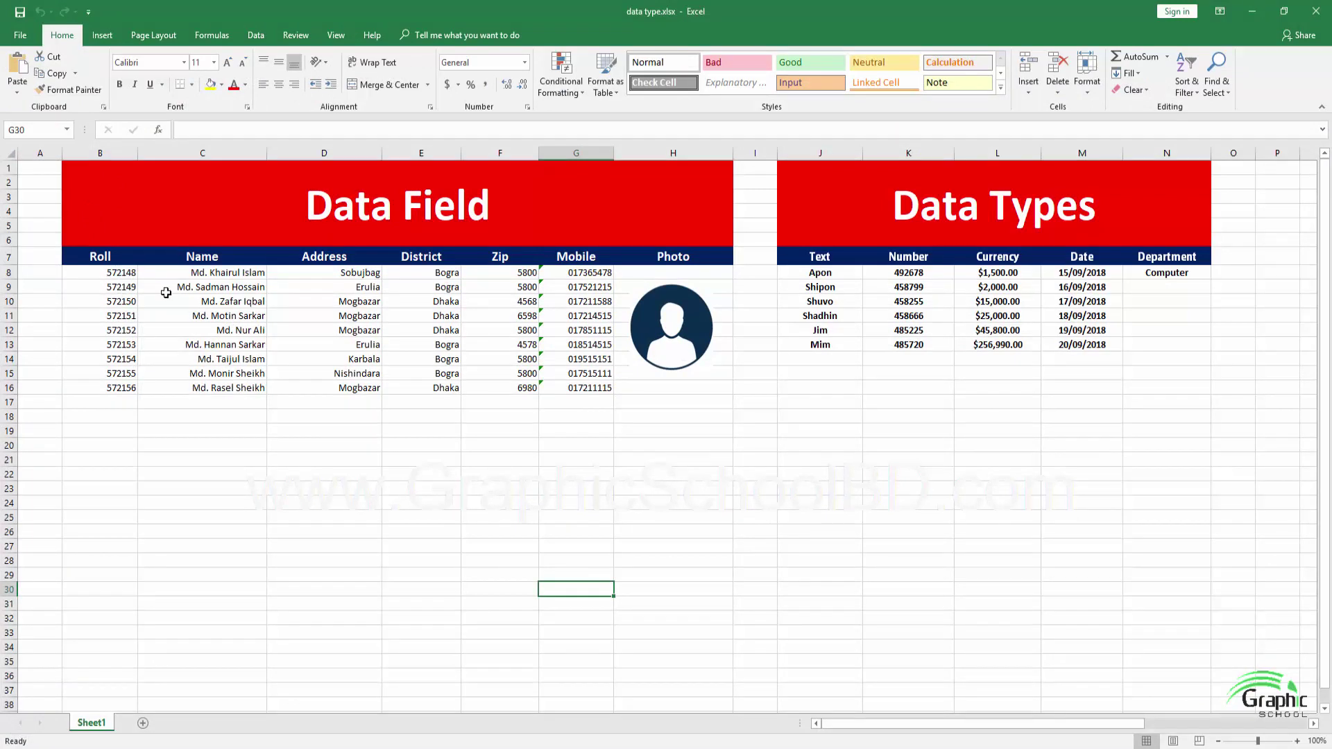
pyautogui.click(104, 259)
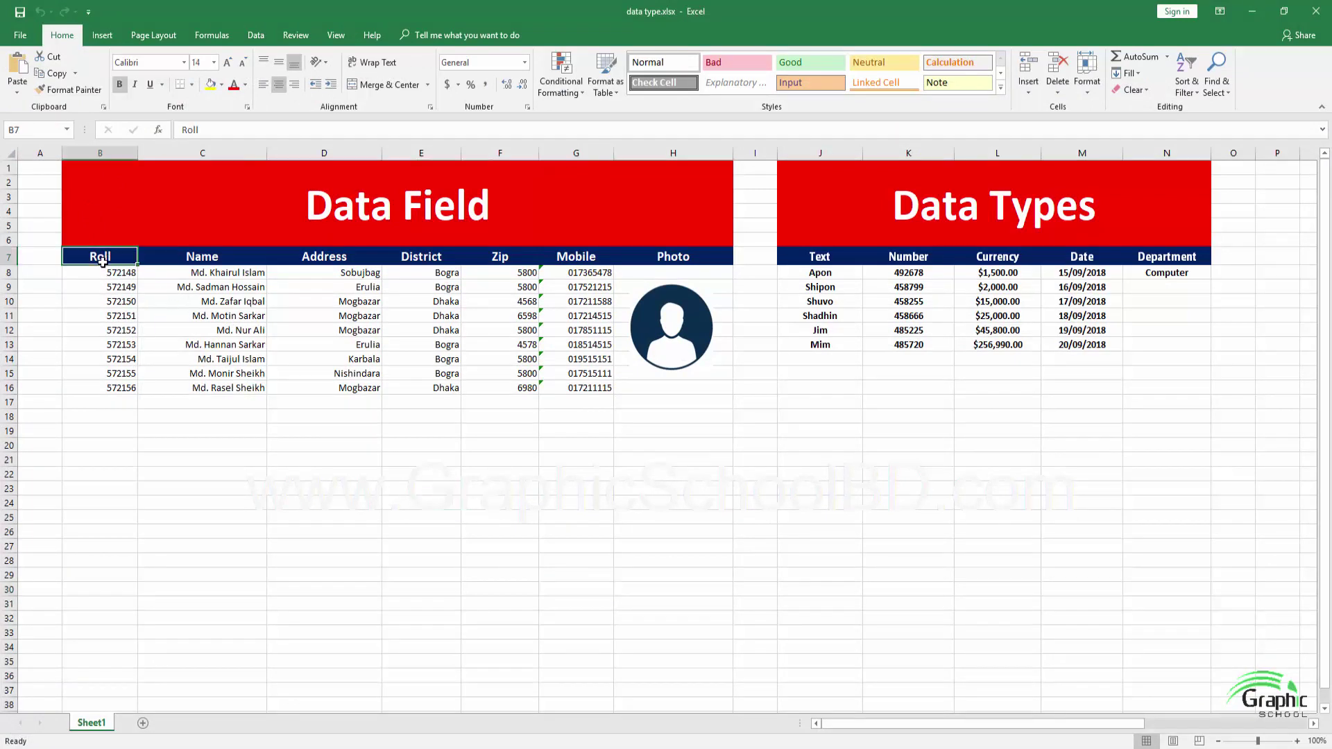
pyautogui.click(108, 167)
pyautogui.click(107, 152)
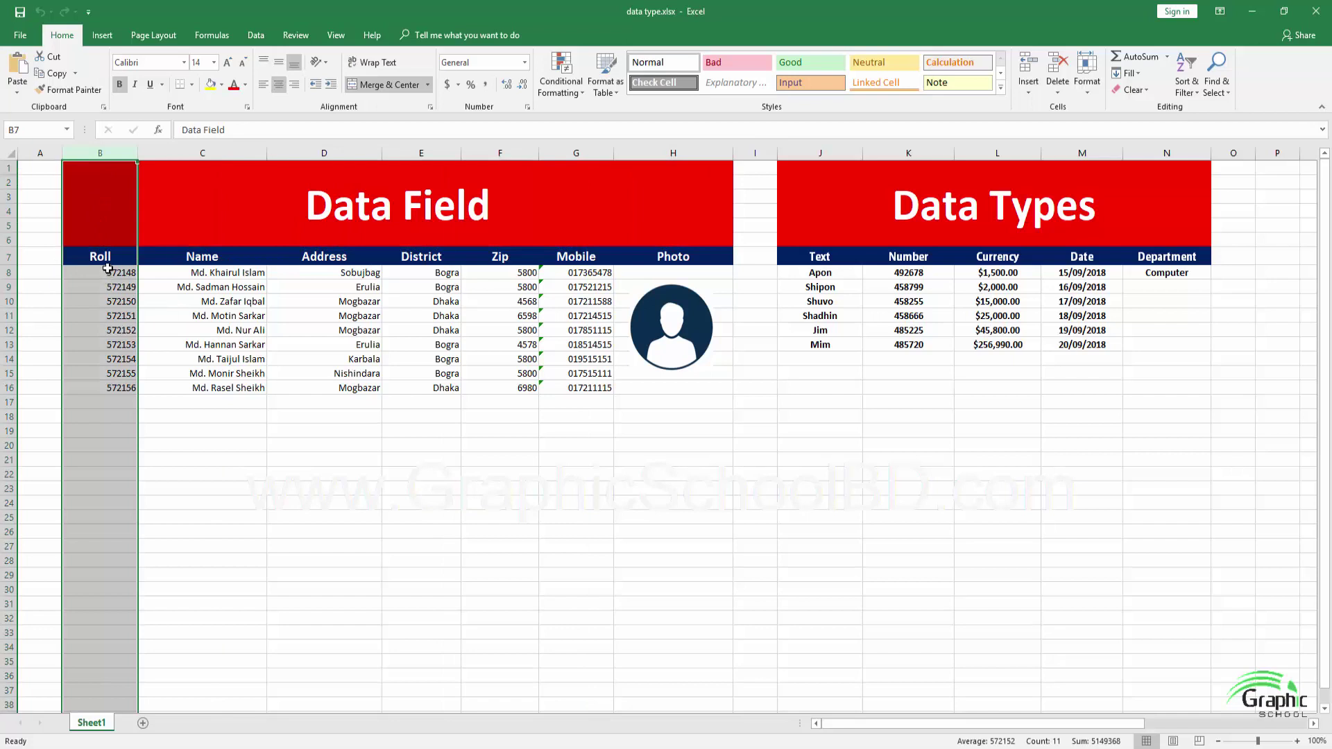
pyautogui.moveTo(106, 271); pyautogui.dragTo(107, 298)
pyautogui.click(107, 267)
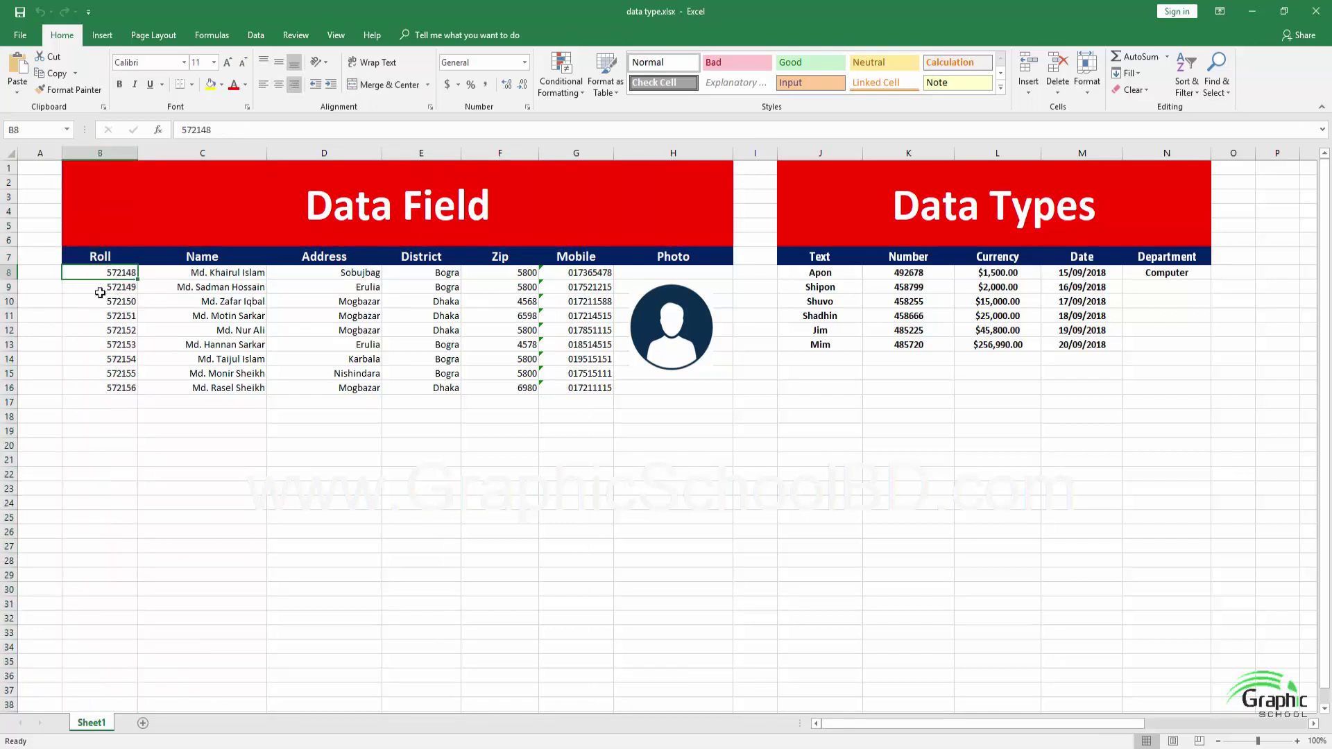
pyautogui.click(103, 258)
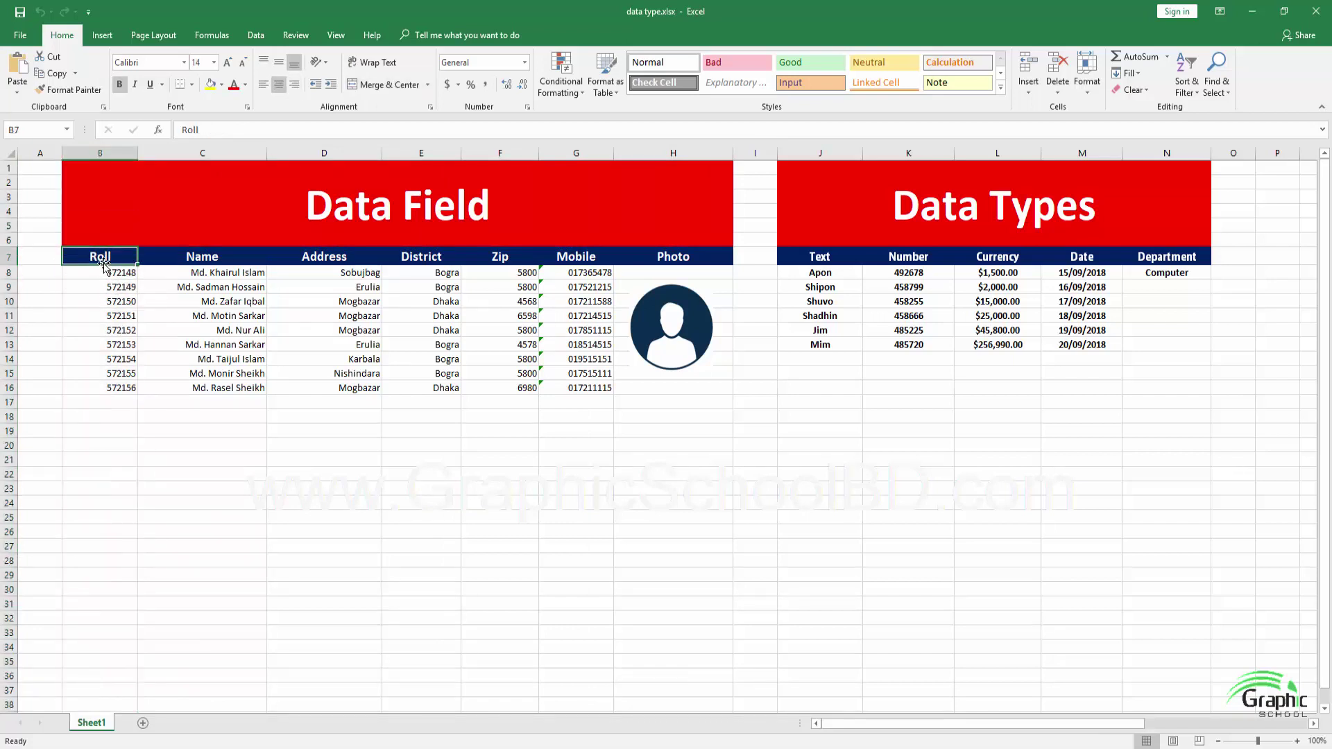
pyautogui.moveTo(110, 271); pyautogui.dragTo(120, 385)
pyautogui.click(109, 313)
pyautogui.moveTo(110, 270); pyautogui.dragTo(125, 389)
pyautogui.click(104, 342)
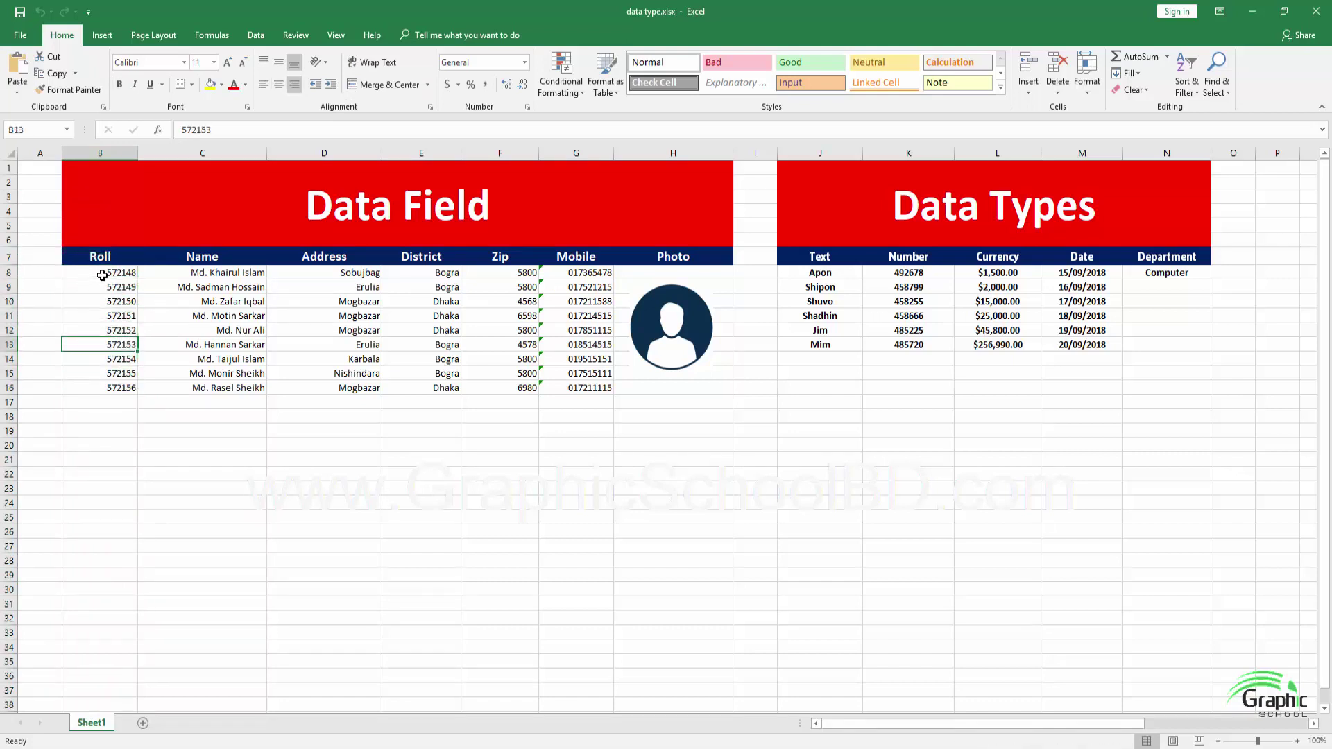
pyautogui.click(101, 258)
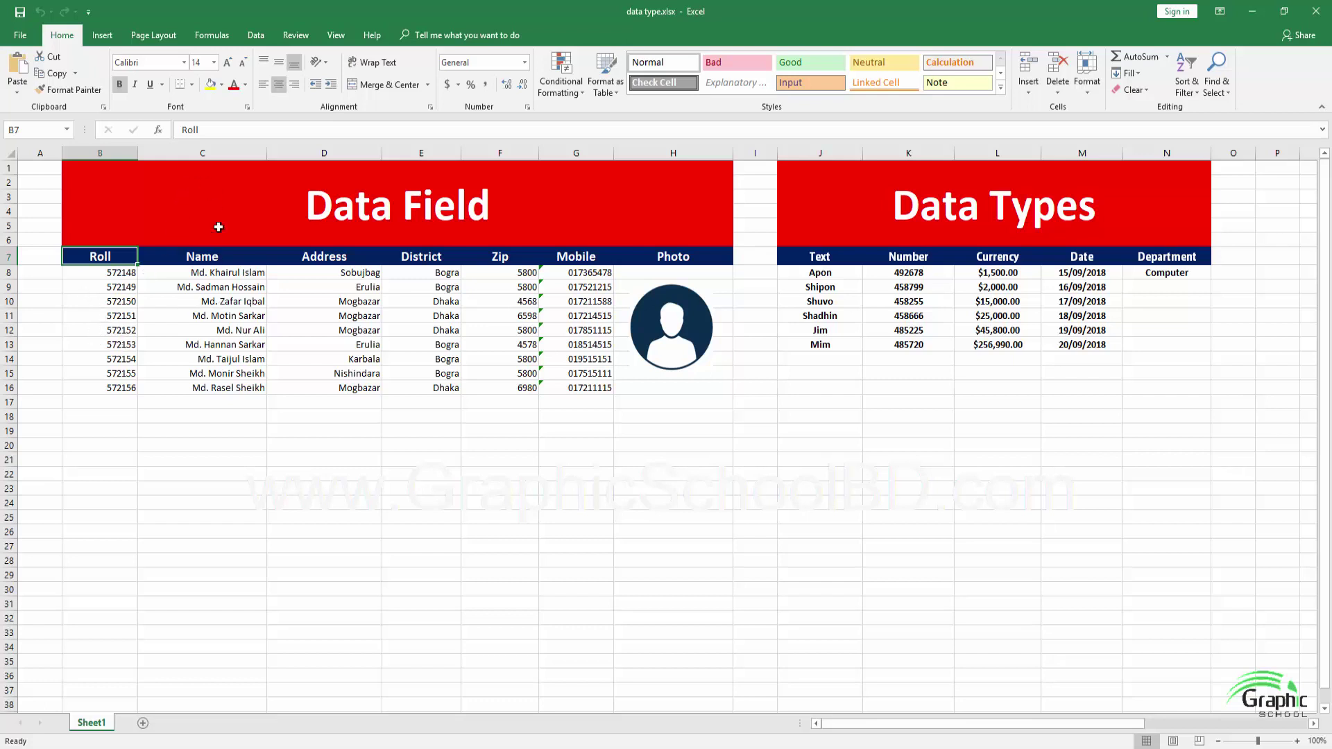
pyautogui.click(332, 257)
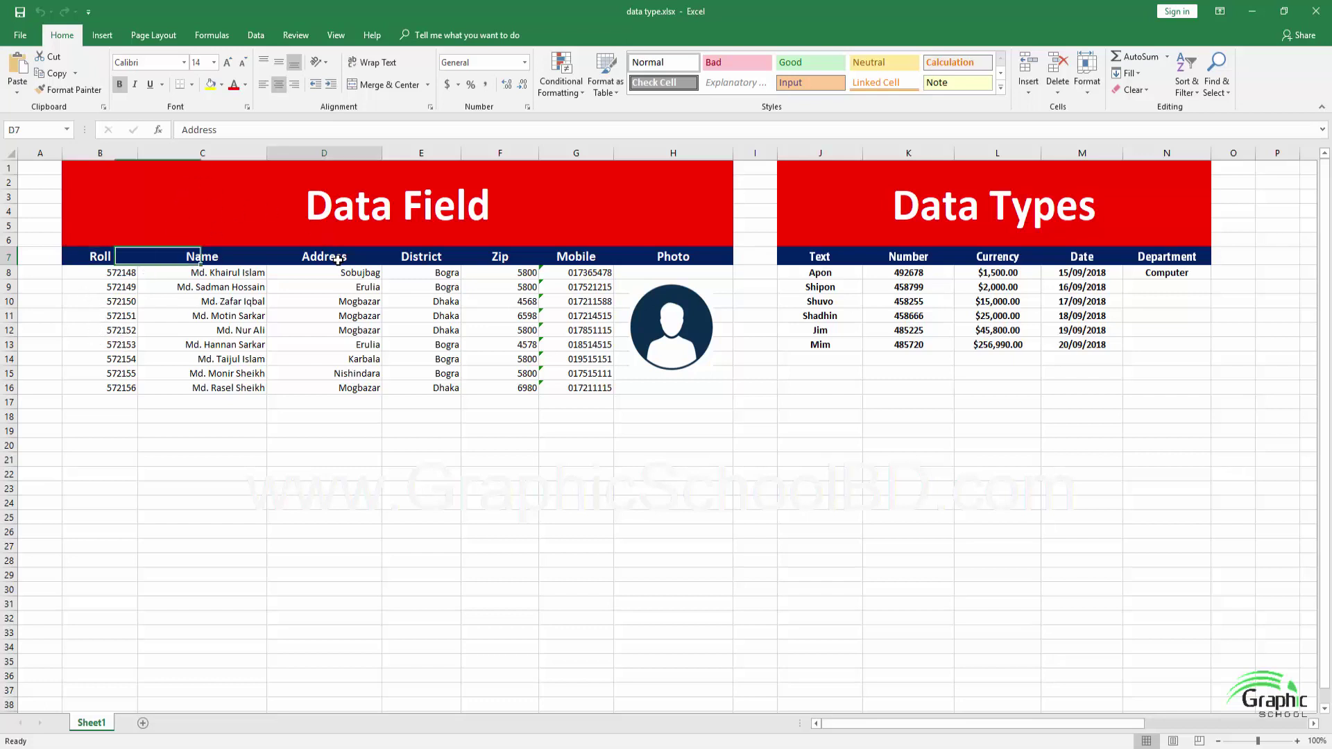
pyautogui.click(437, 154)
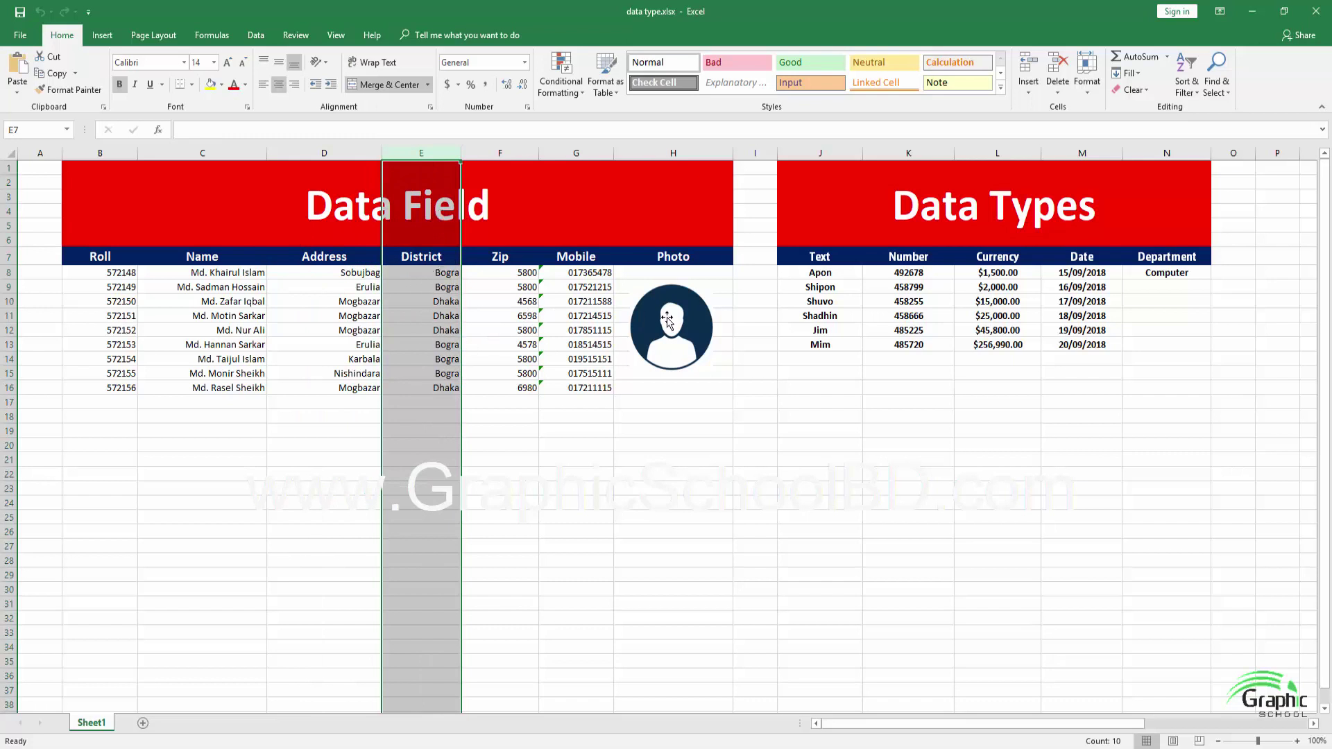
pyautogui.click(905, 372)
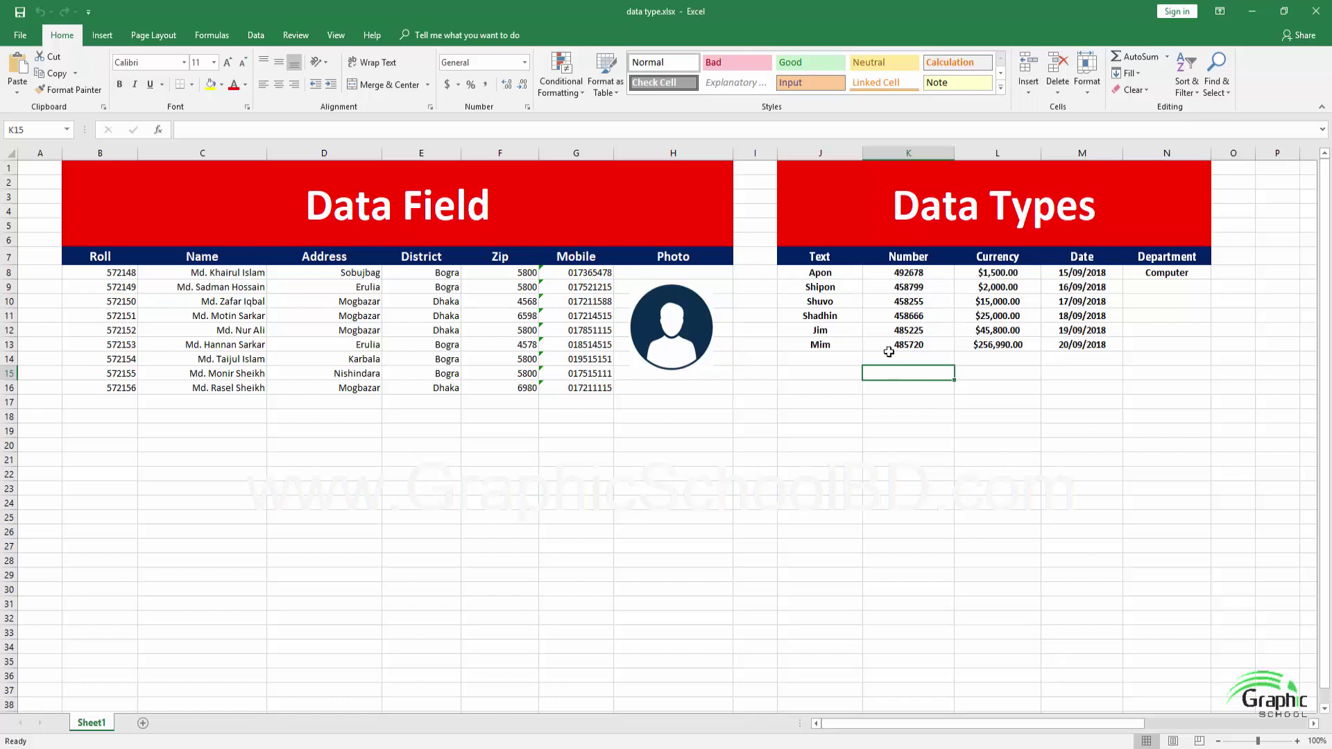
pyautogui.moveTo(115, 274); pyautogui.dragTo(118, 387)
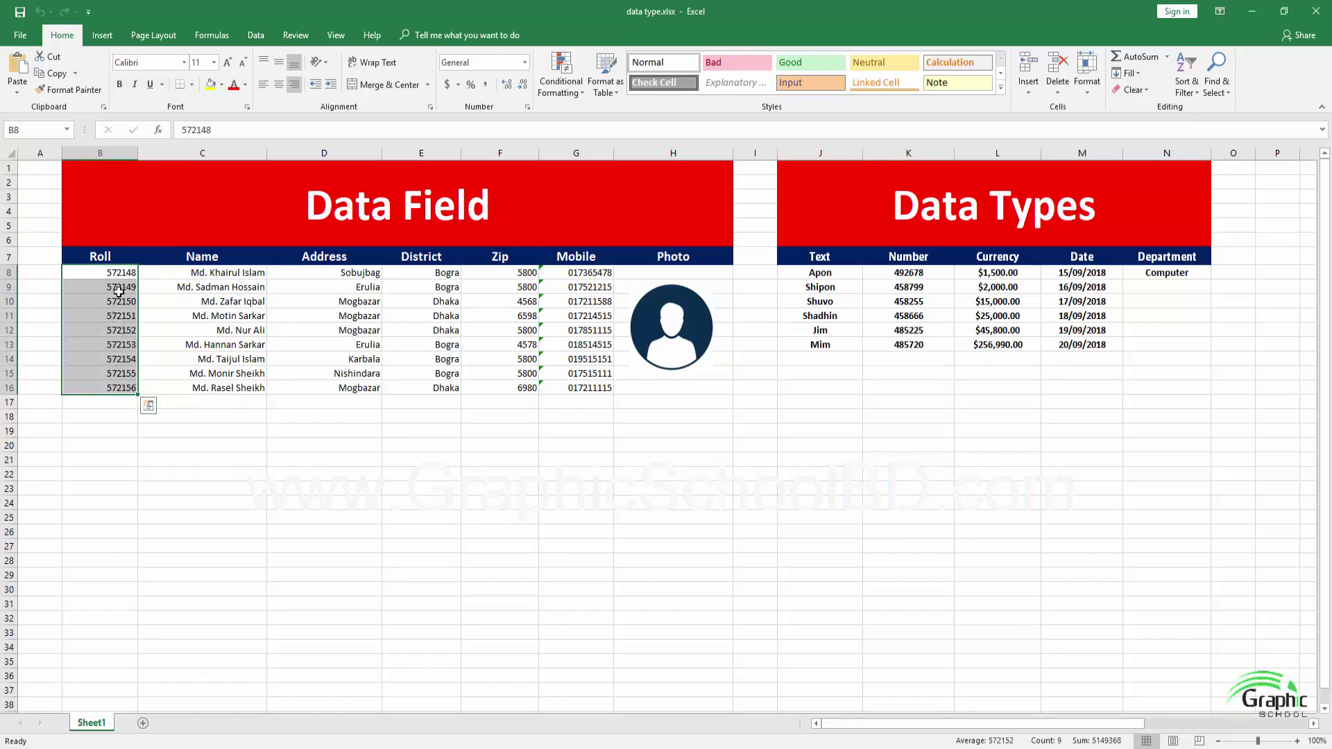
pyautogui.click(204, 258)
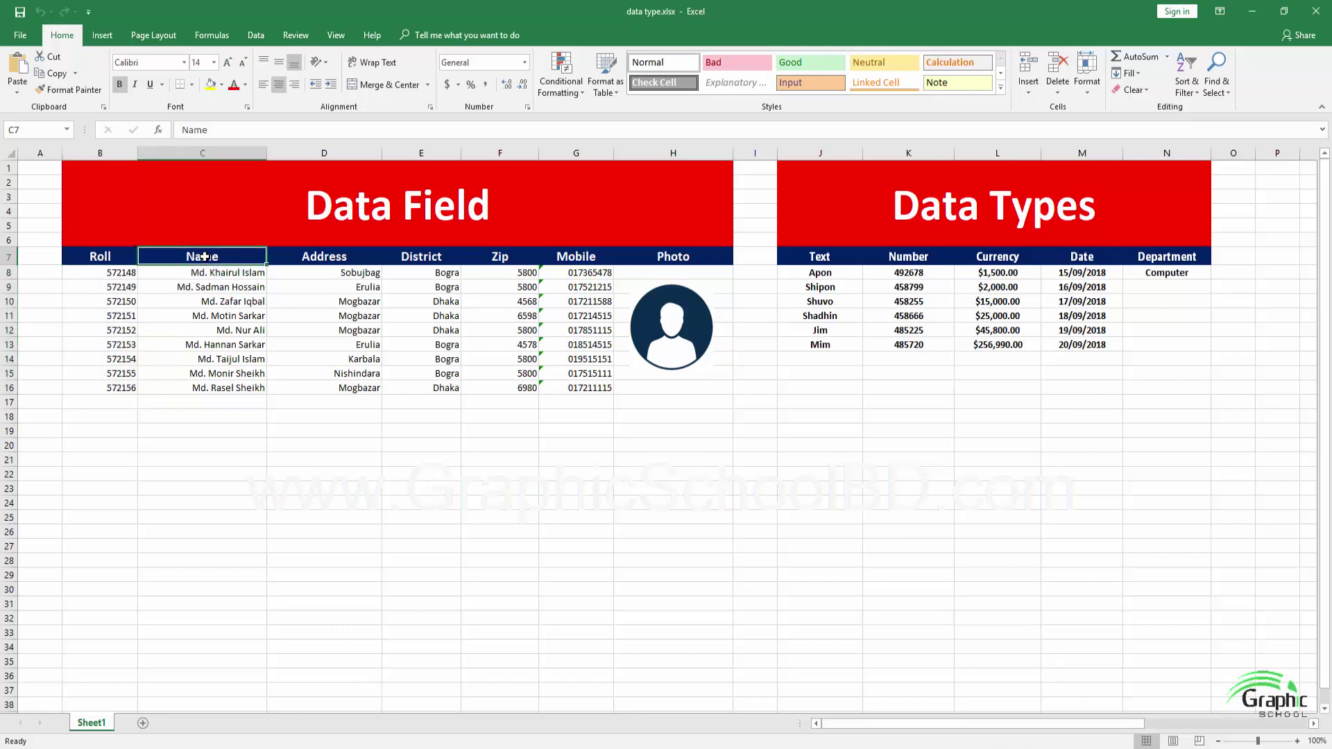
pyautogui.moveTo(212, 276); pyautogui.dragTo(222, 388)
pyautogui.click(116, 352)
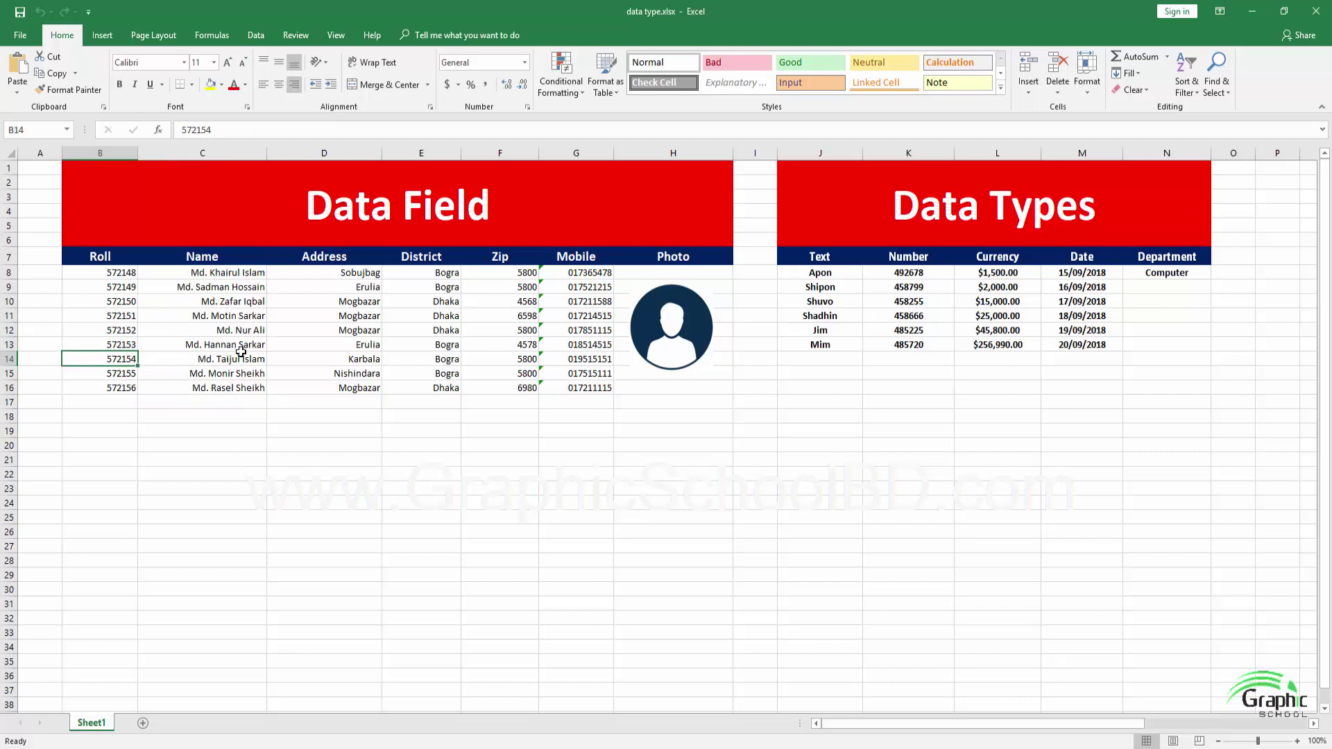
pyautogui.click(100, 285)
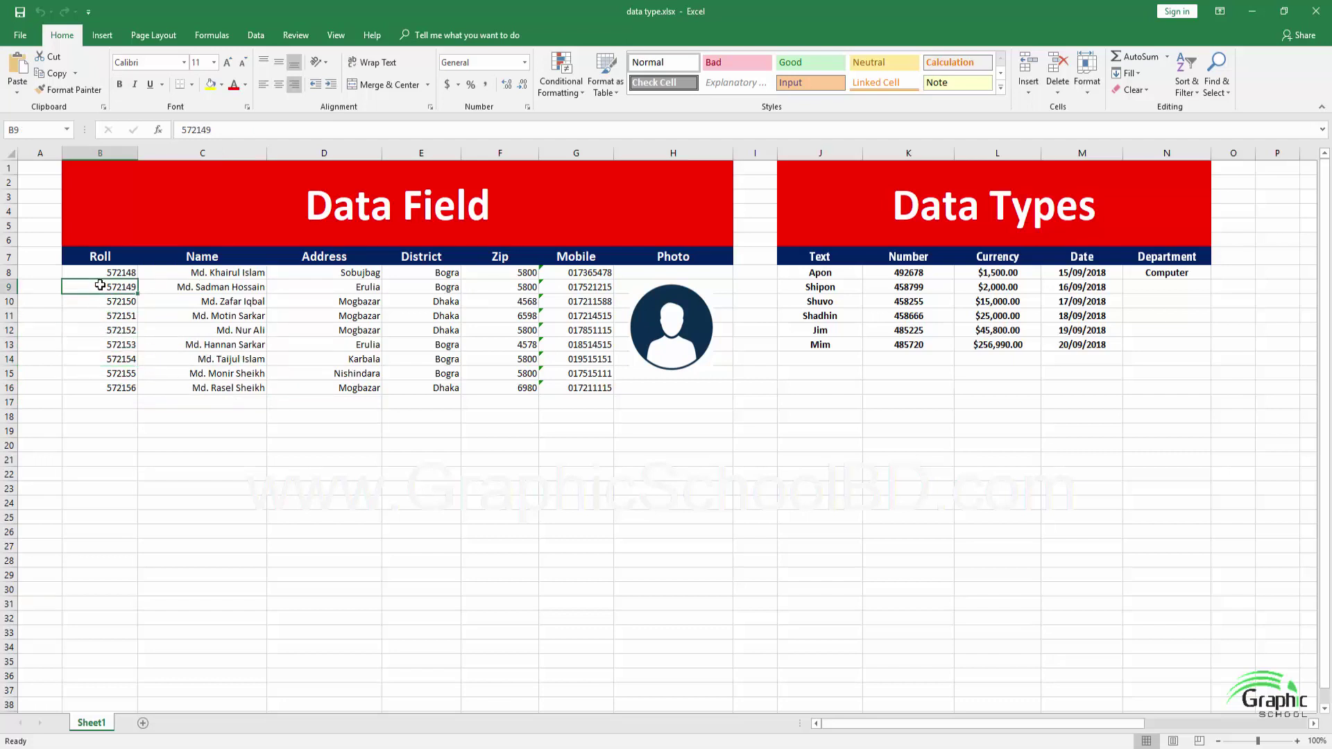
pyautogui.click(208, 320)
pyautogui.moveTo(360, 274)
pyautogui.mouseDown()
pyautogui.moveTo(368, 374)
pyautogui.moveTo(386, 399)
pyautogui.mouseUp()
pyautogui.click(347, 373)
pyautogui.moveTo(421, 272); pyautogui.dragTo(443, 378)
pyautogui.moveTo(517, 287); pyautogui.dragTo(527, 387)
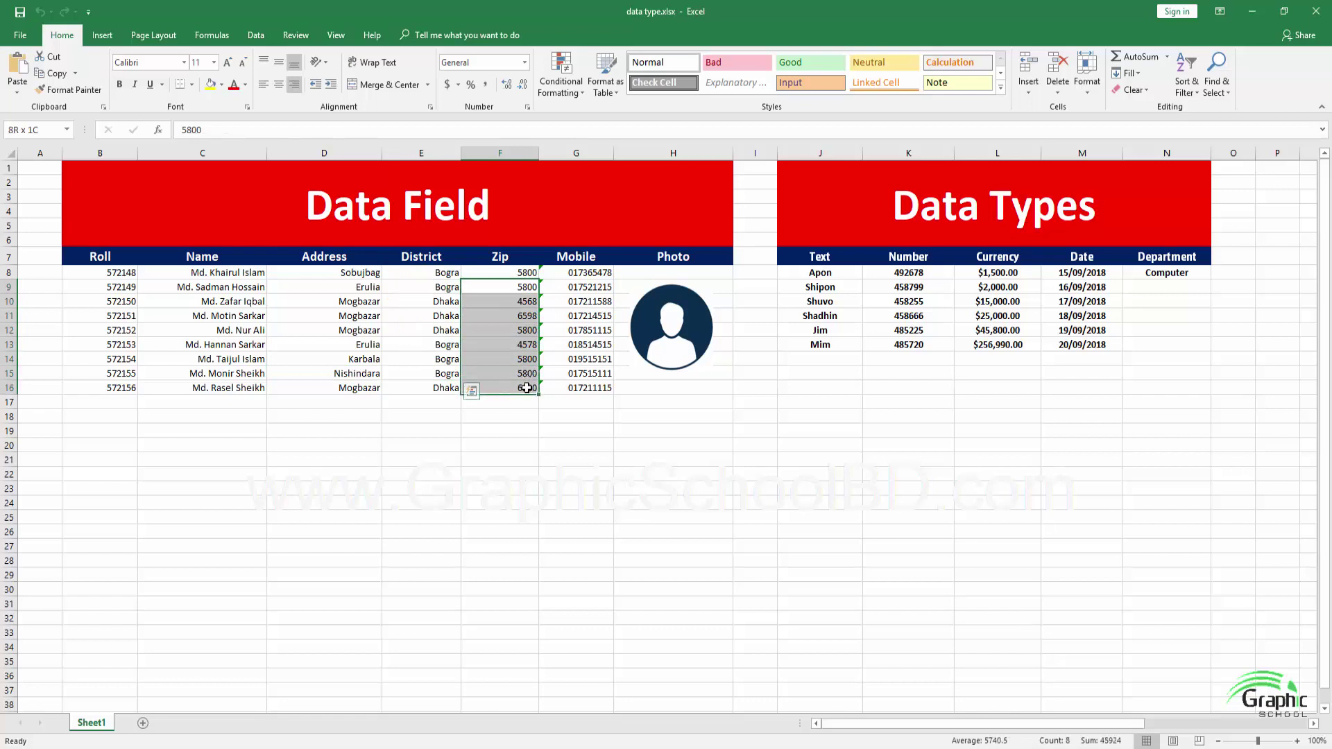
pyautogui.click(501, 275)
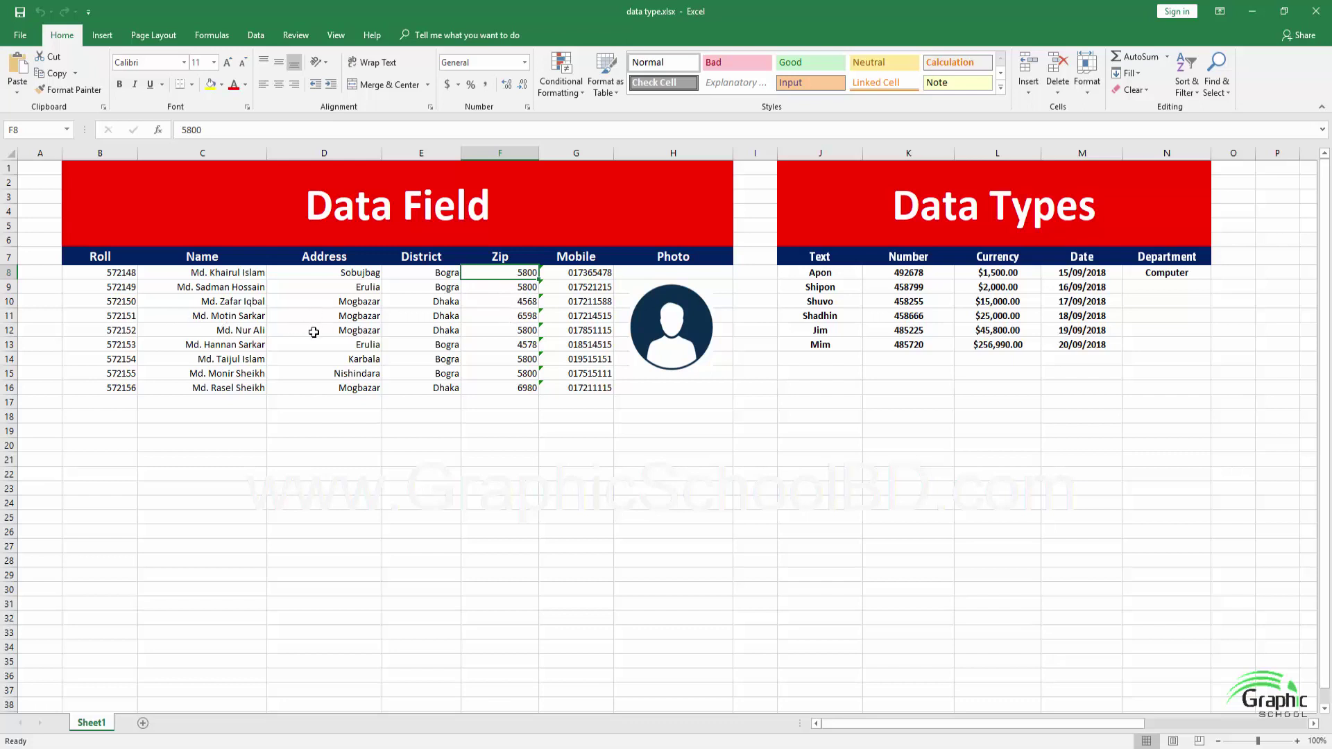
# Review the sample Photo, Text, Number, Currency and Date columns in the Excel workbook
pyautogui.click(661, 339)
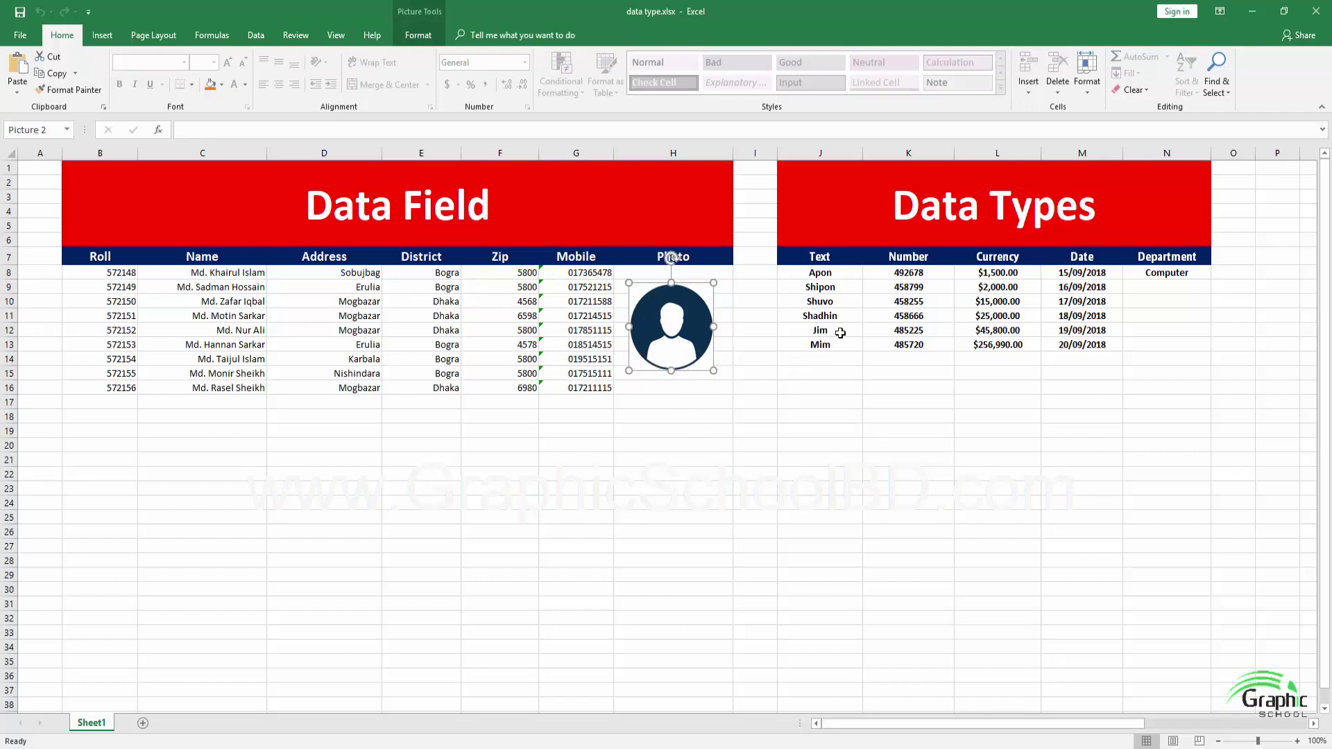
pyautogui.moveTo(836, 274); pyautogui.dragTo(832, 345)
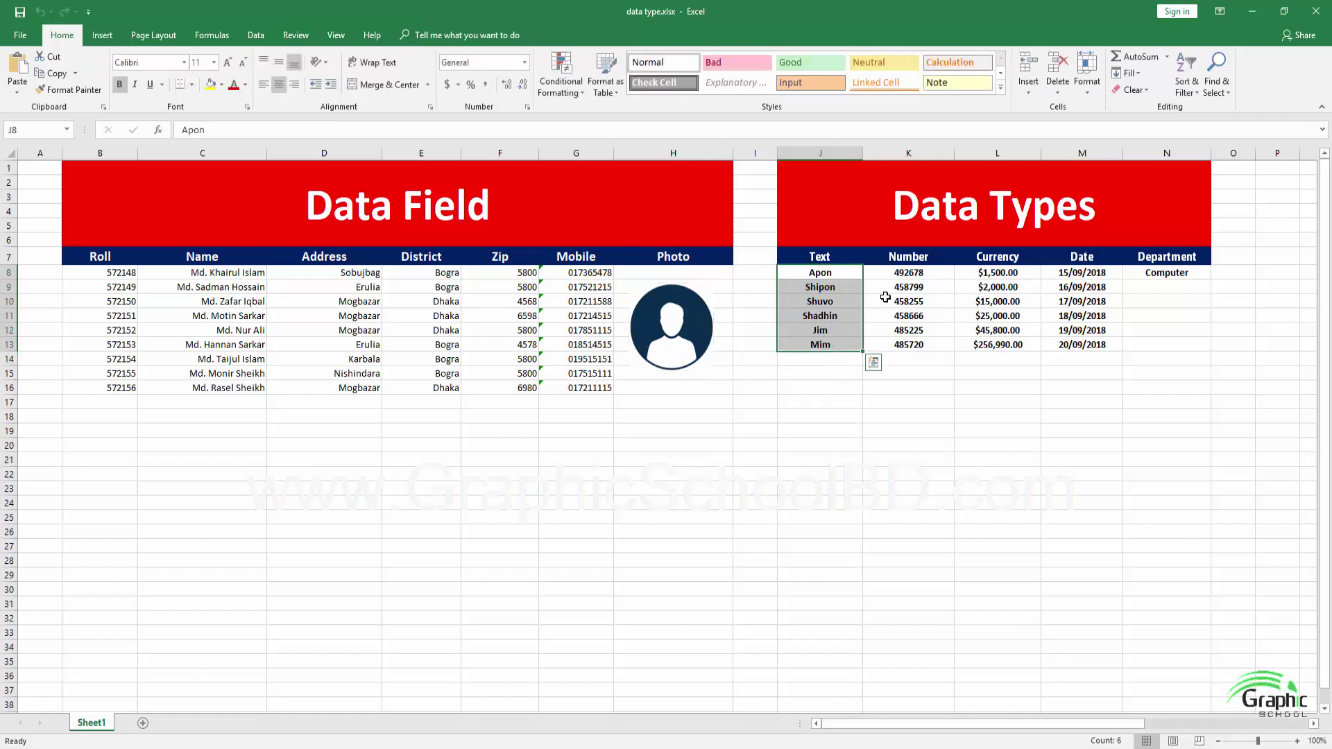
pyautogui.click(886, 297)
pyautogui.moveTo(905, 274); pyautogui.dragTo(909, 344)
pyautogui.click(1001, 304)
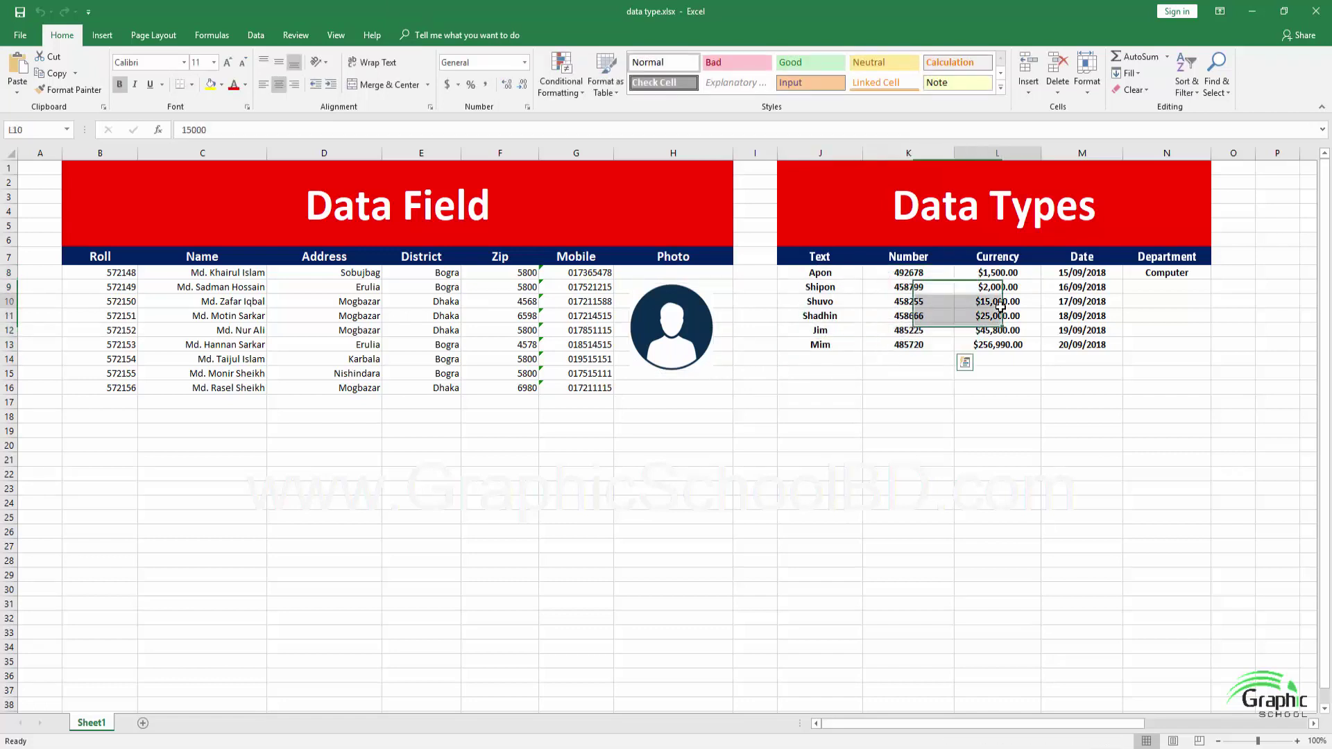
pyautogui.moveTo(997, 271); pyautogui.dragTo(999, 348)
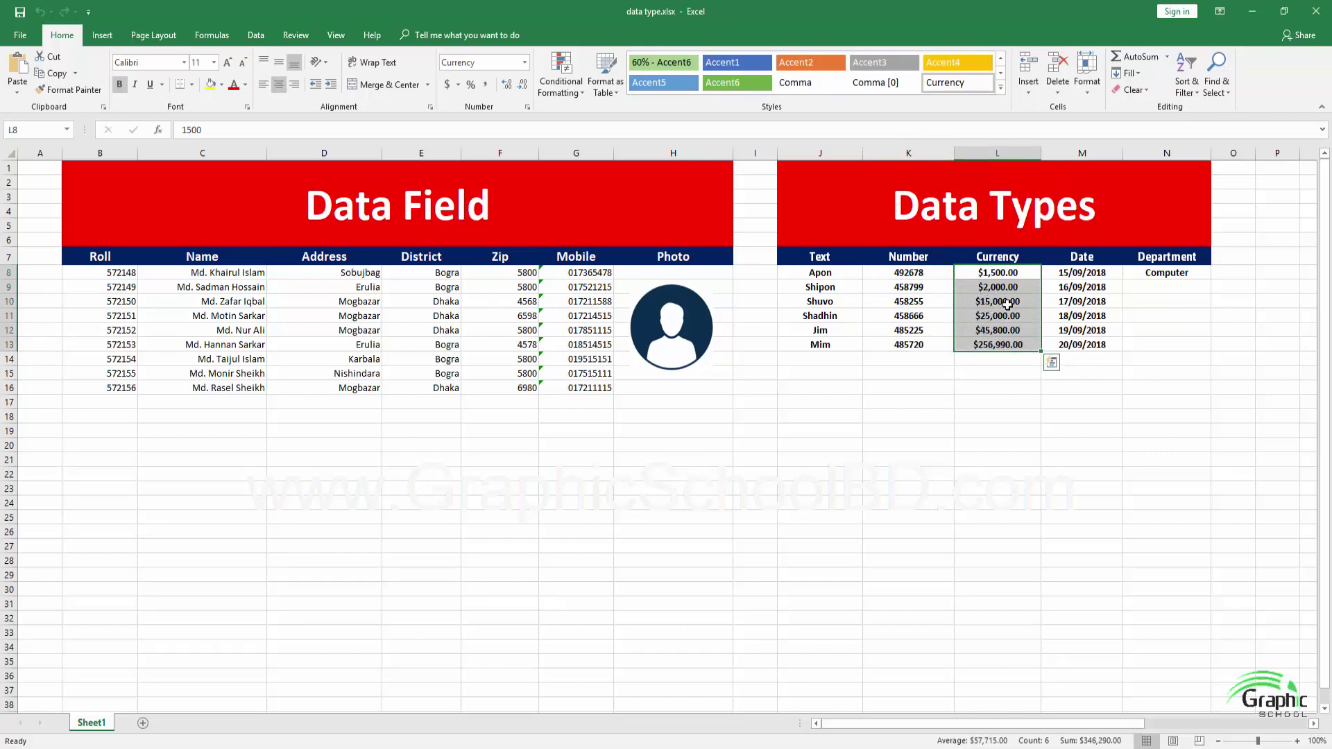
pyautogui.click(1095, 289)
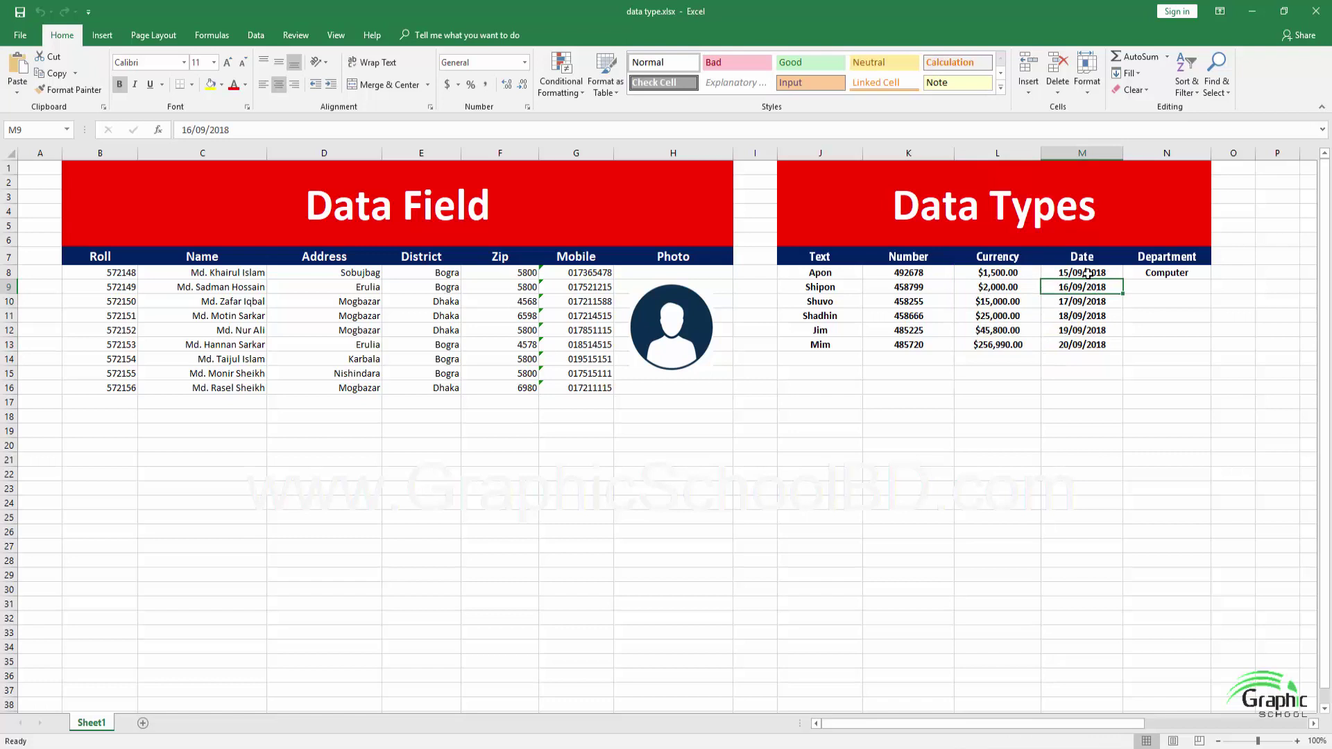
pyautogui.moveTo(1075, 273); pyautogui.dragTo(1076, 340)
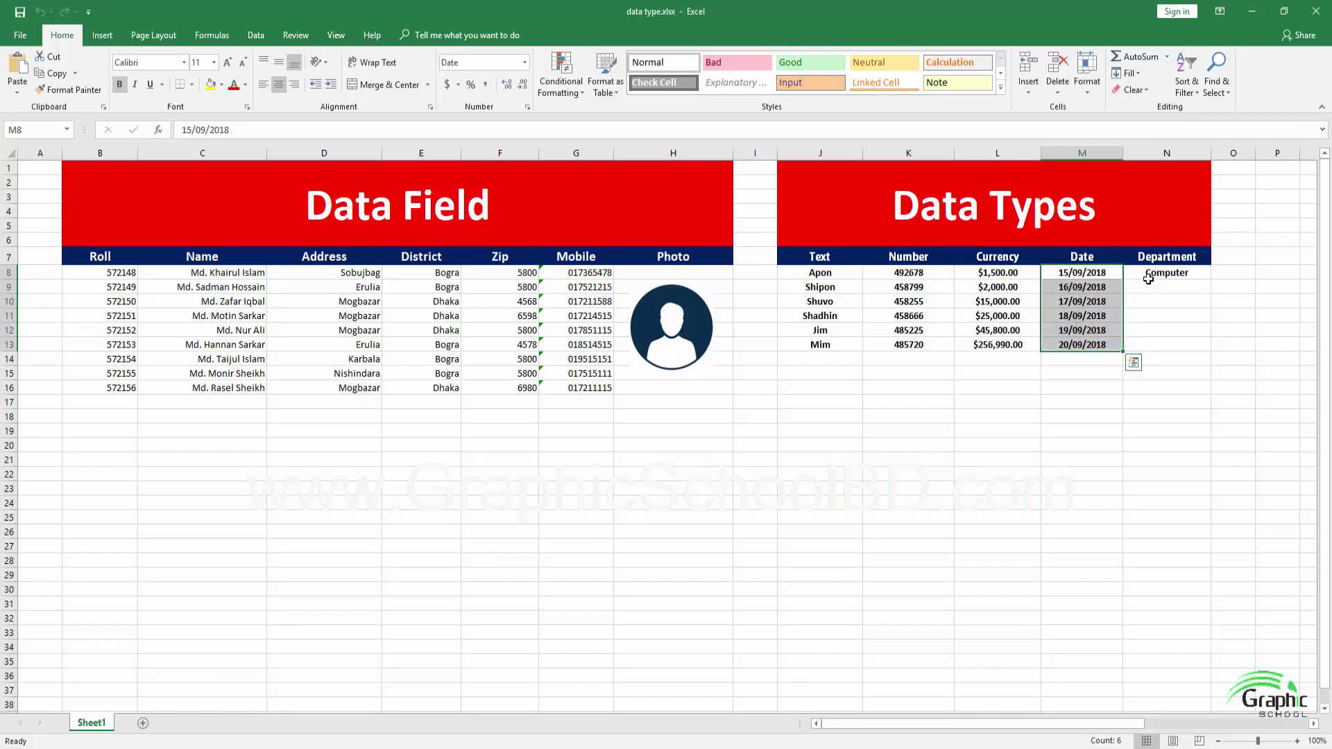
# Show the Department choices for N8, then return to the Access table design
pyautogui.click(1149, 278)
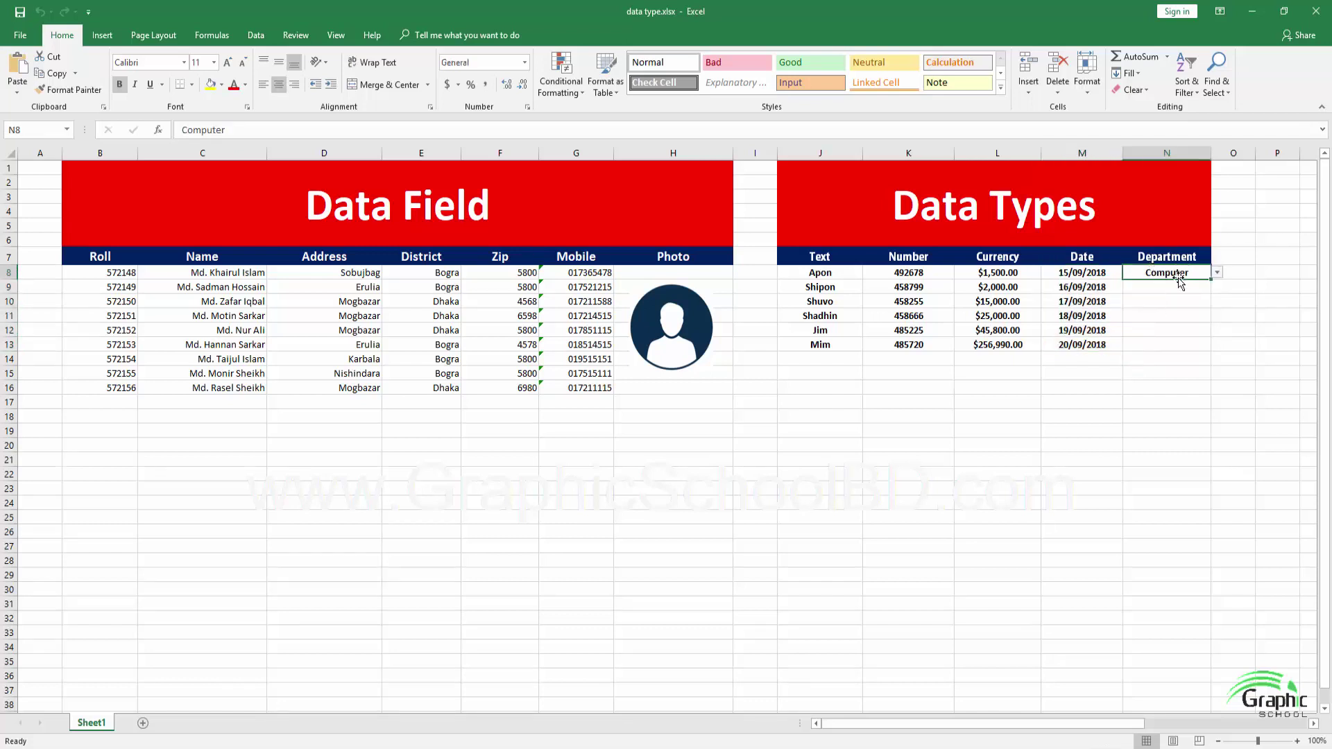
pyautogui.click(1217, 273)
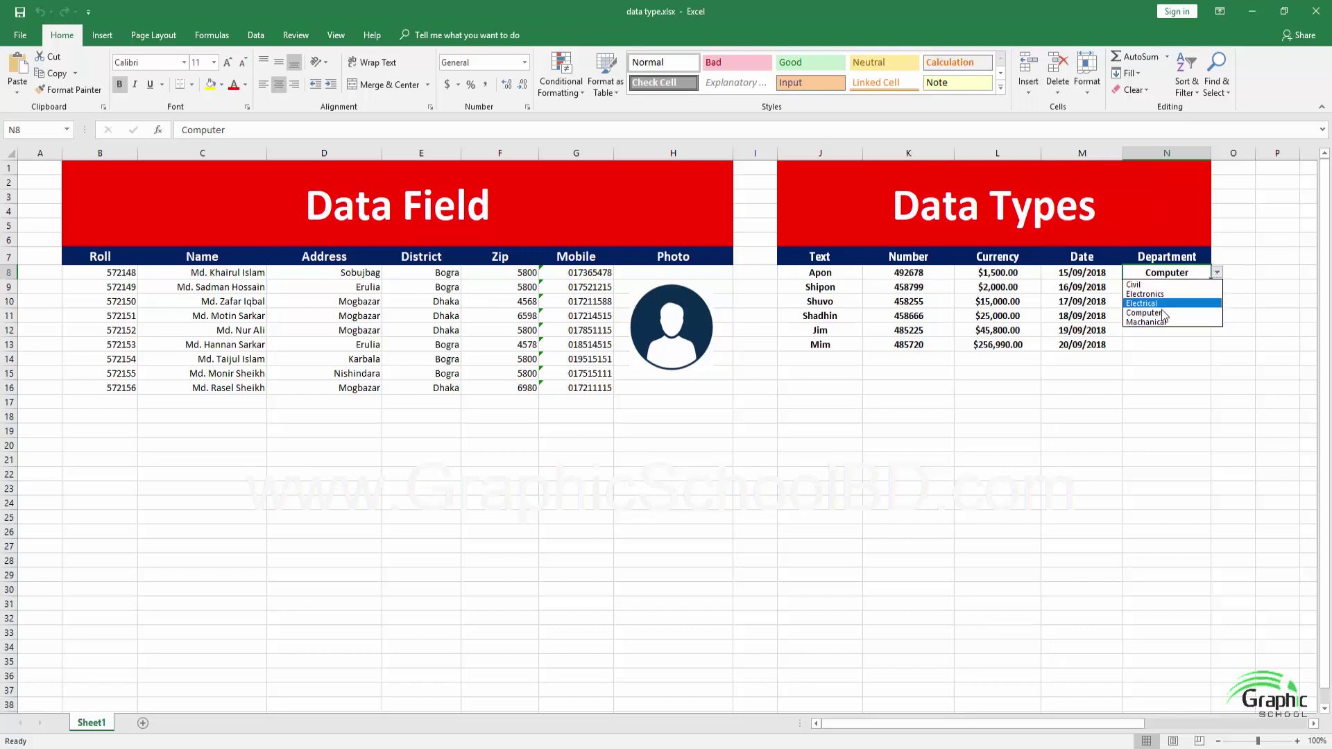
pyautogui.press('Escape')
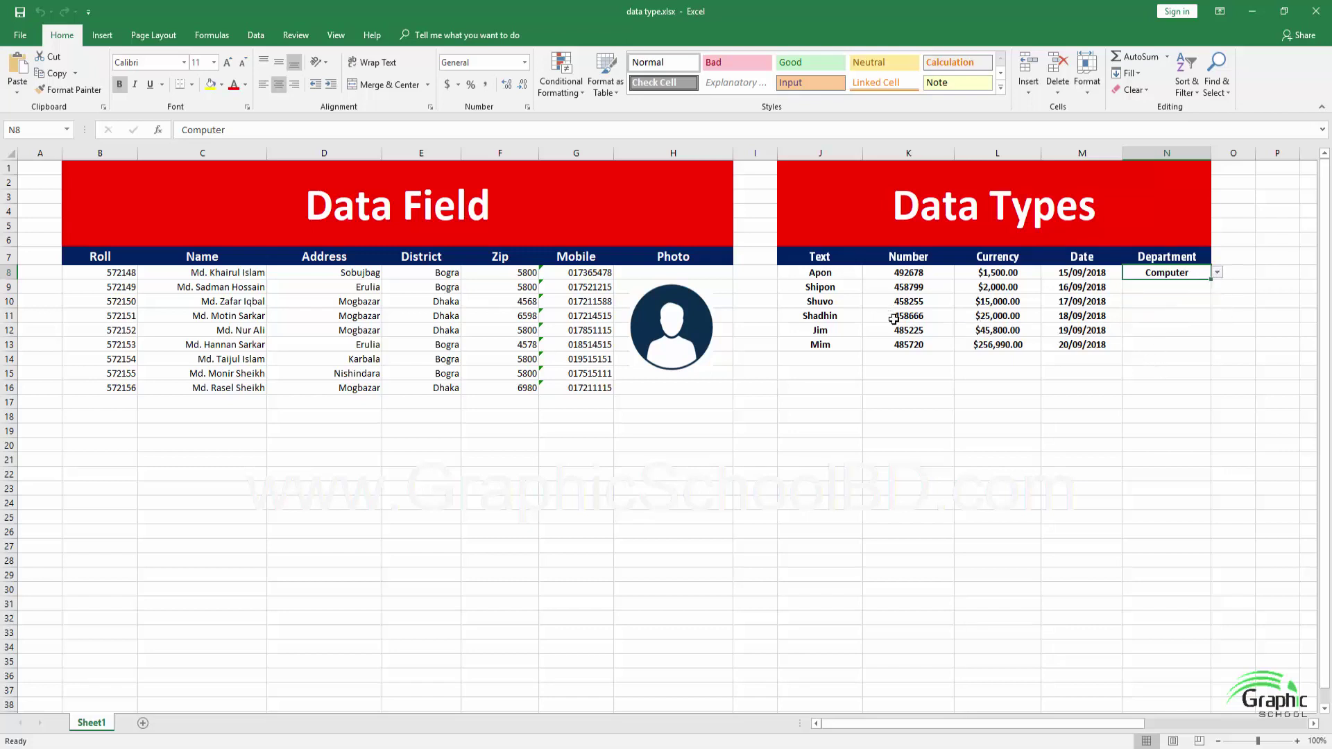
pyautogui.click(460, 734)
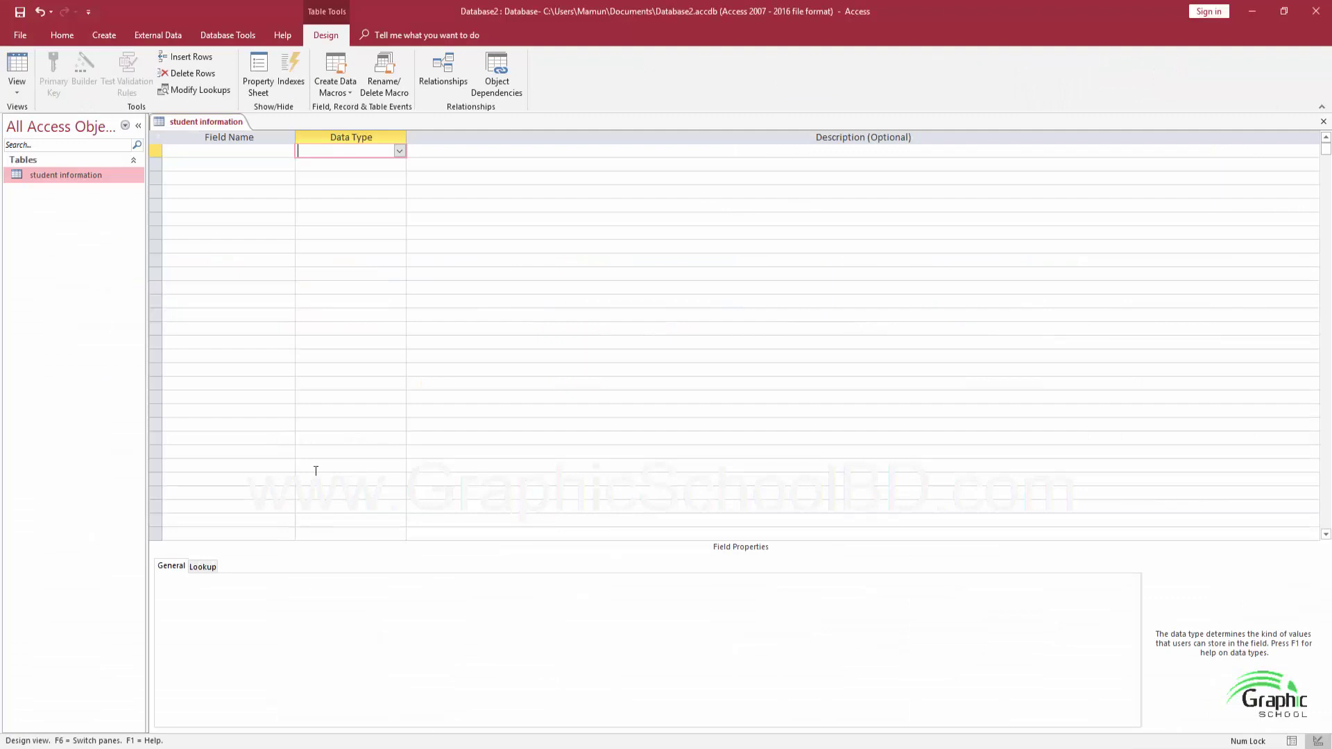
# Enter Roll_No as the first field name in the student information design
pyautogui.click(234, 158)
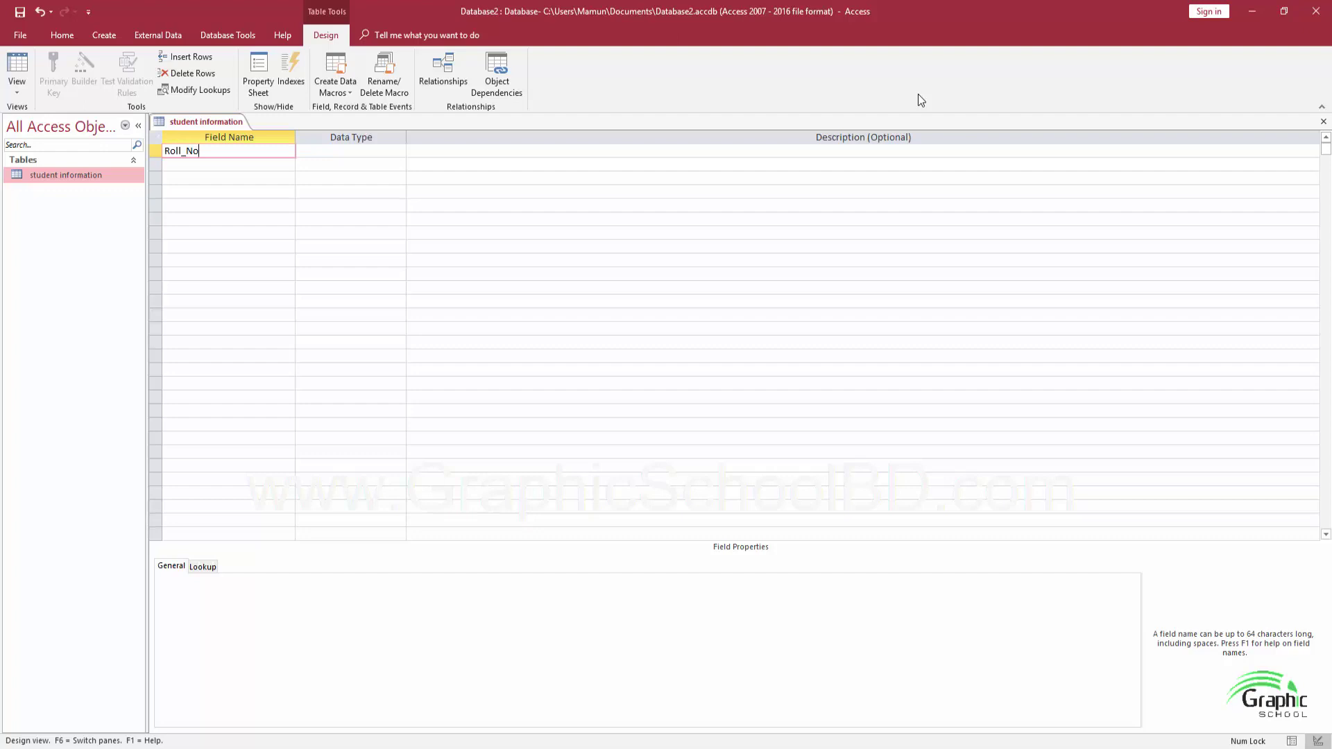
pyautogui.press('Tab')
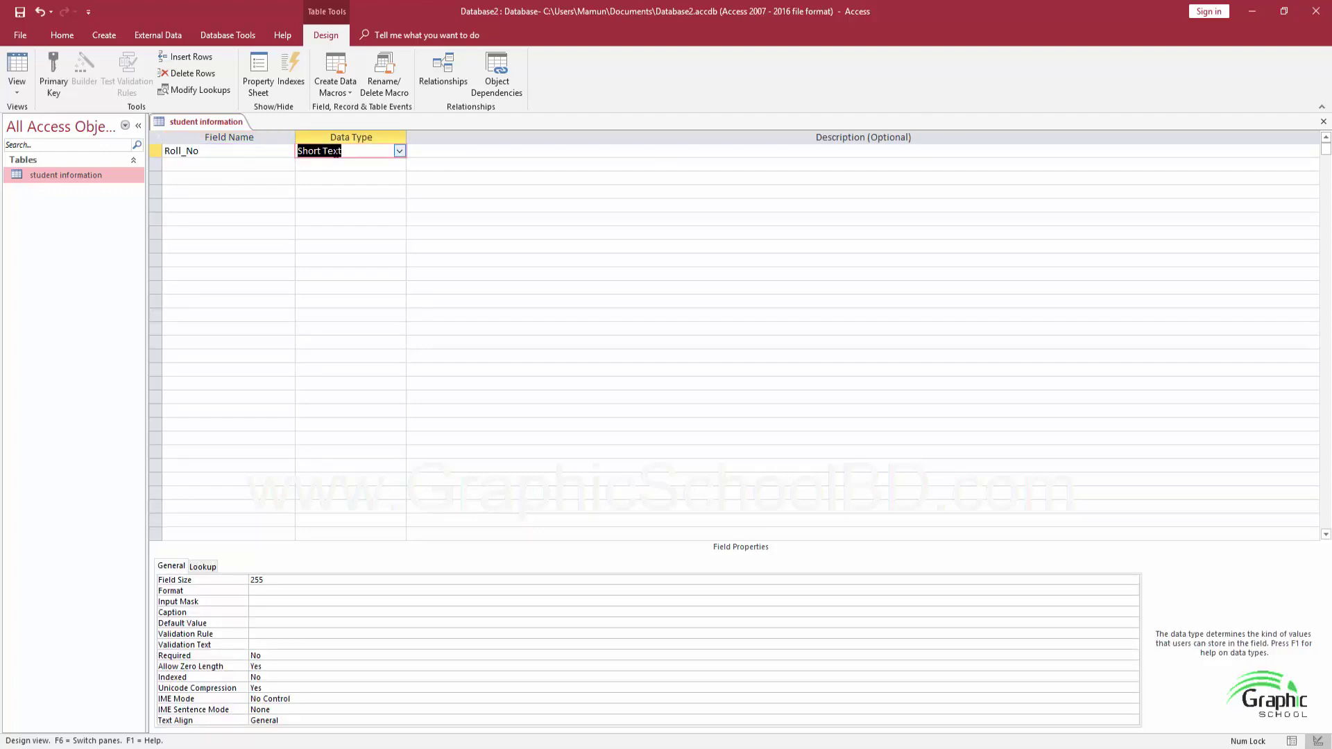
# Set Roll_No's data type to Number with Long Integer field size
pyautogui.click(399, 152)
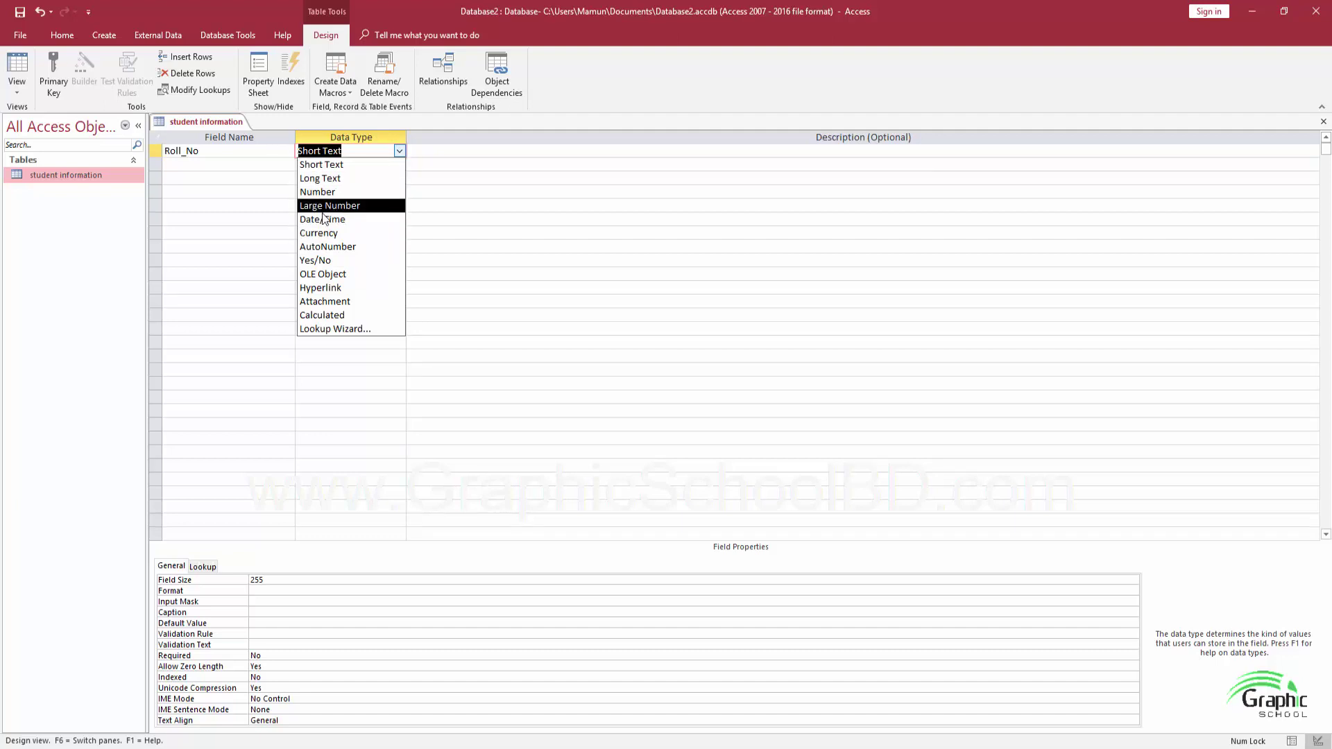
pyautogui.click(208, 153)
pyautogui.click(371, 153)
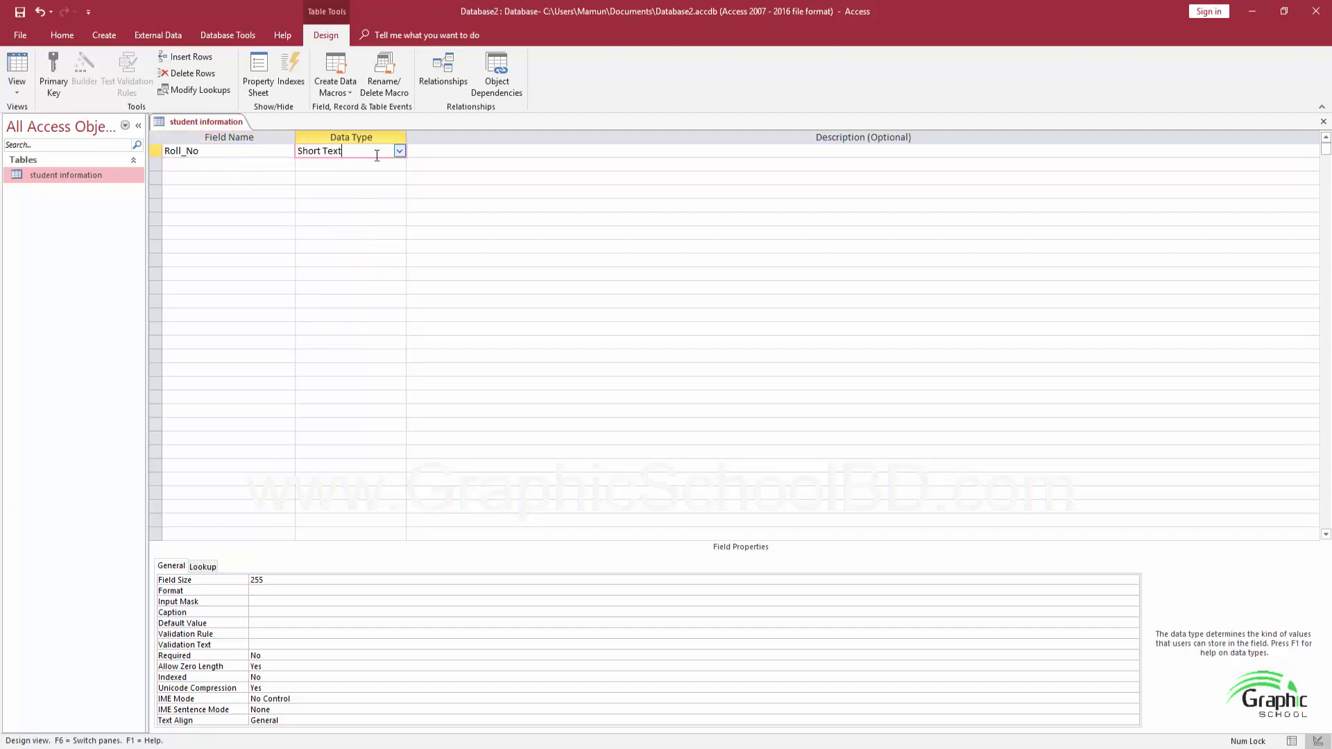
pyautogui.click(400, 152)
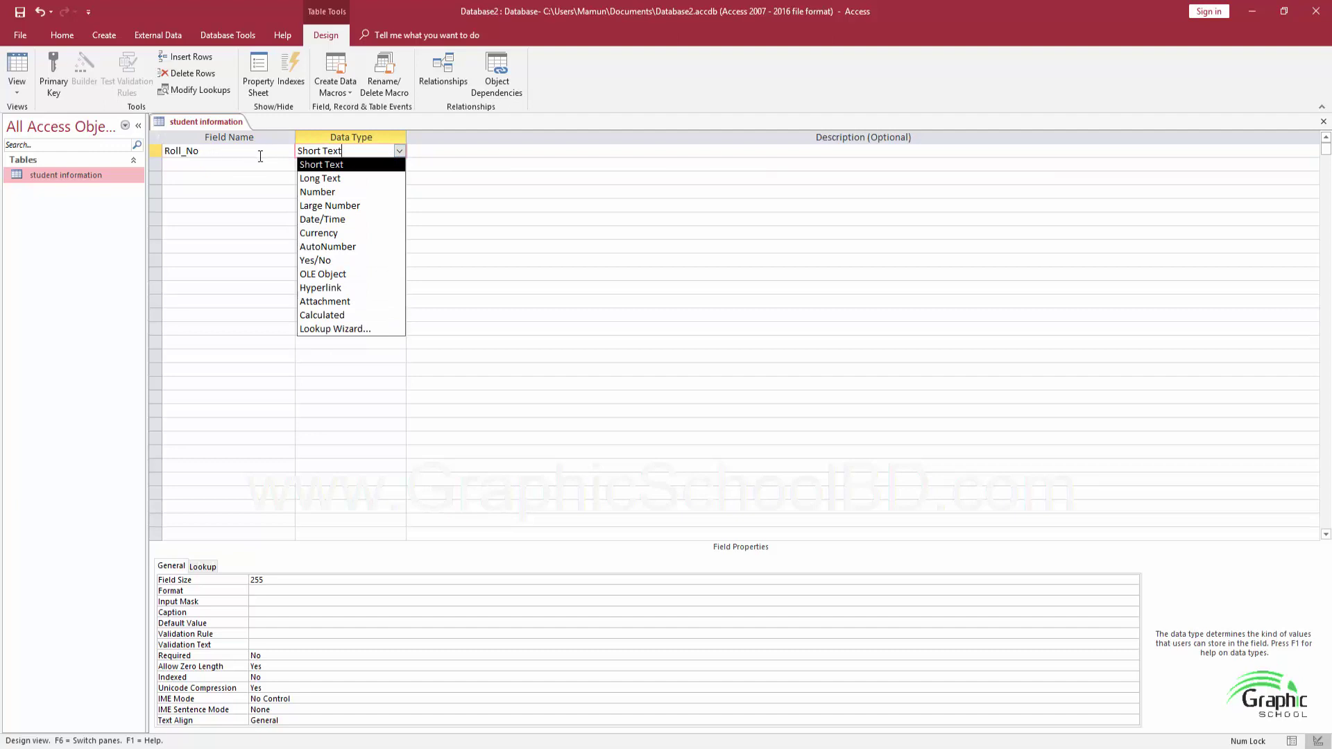
pyautogui.click(319, 192)
pyautogui.click(932, 153)
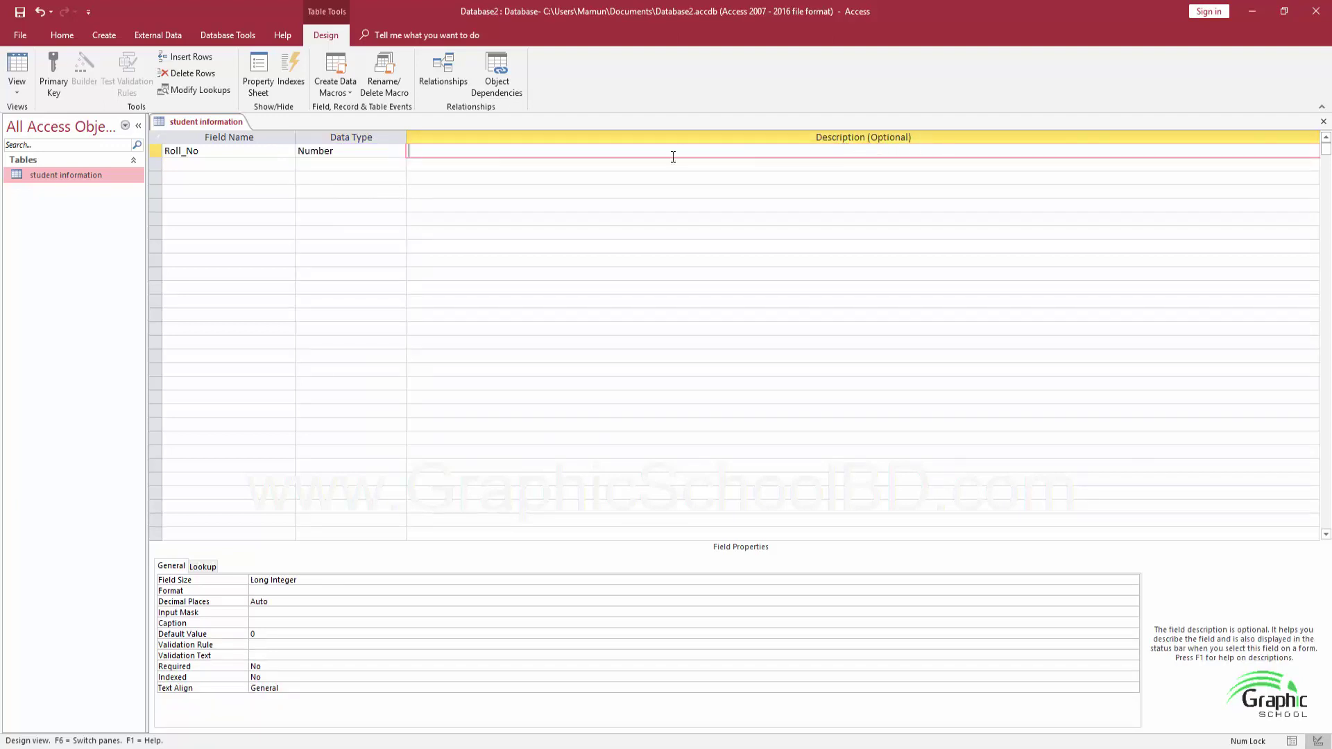
pyautogui.click(236, 166)
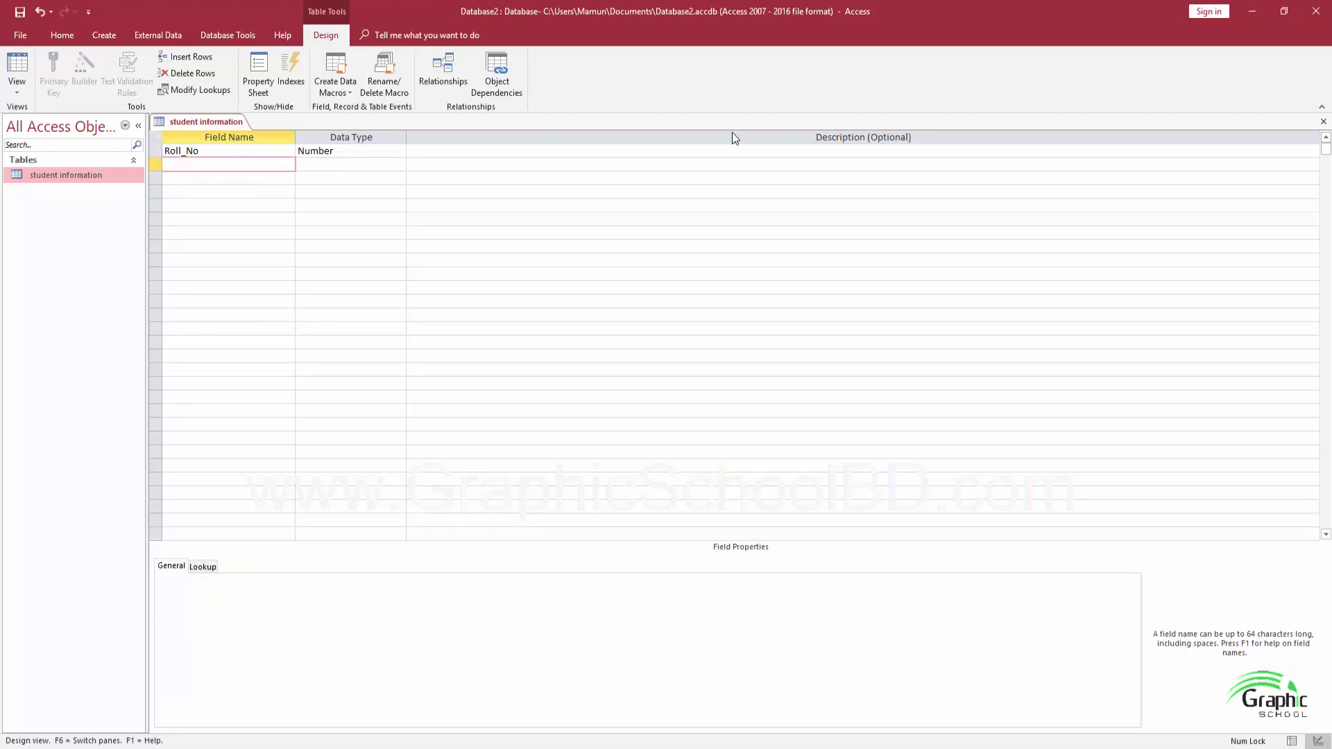
# Enter Name as the second Short Text field and cancel the reserved-word warning
pyautogui.write('Name')
pyautogui.press('Tab')
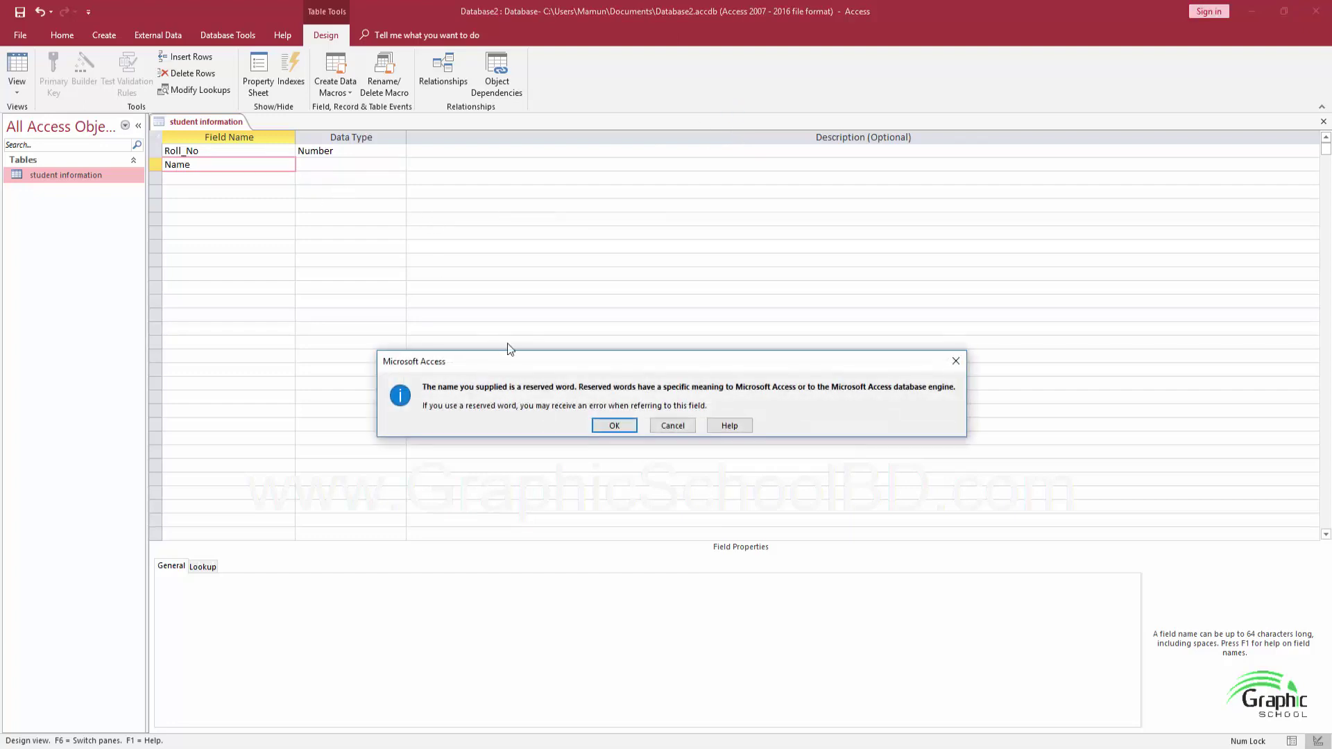
pyautogui.moveTo(506, 368); pyautogui.dragTo(472, 260)
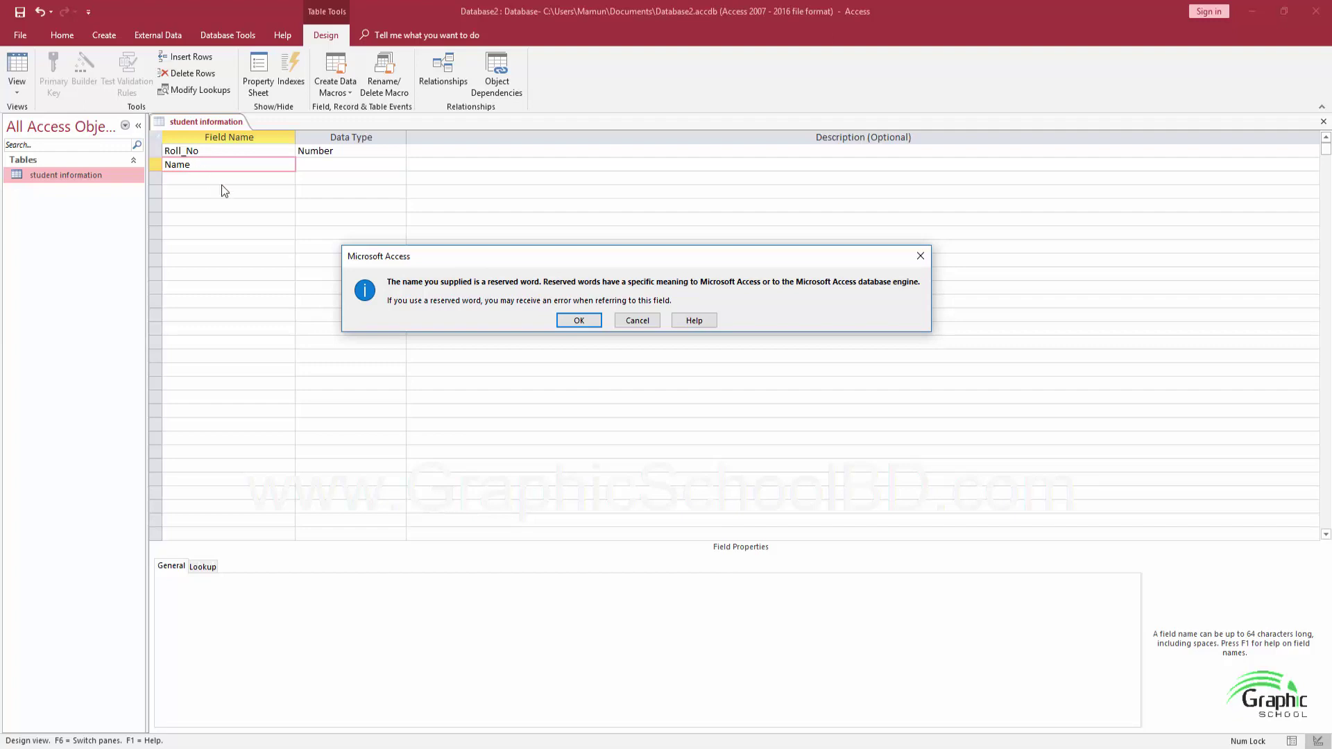
pyautogui.click(646, 321)
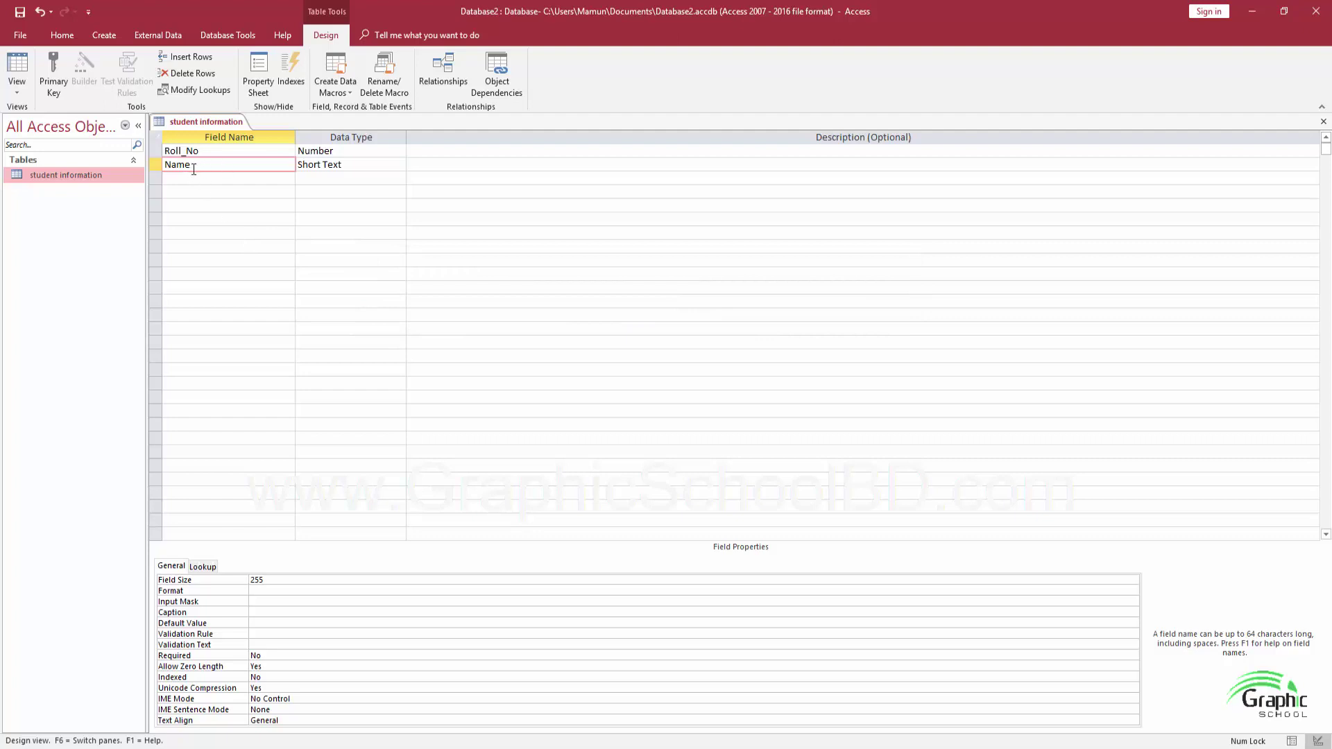
# Rename the second field from Name to Student_Name
pyautogui.moveTo(196, 168); pyautogui.dragTo(153, 167)
pyautogui.write('Student_Name')
pyautogui.press('Tab')
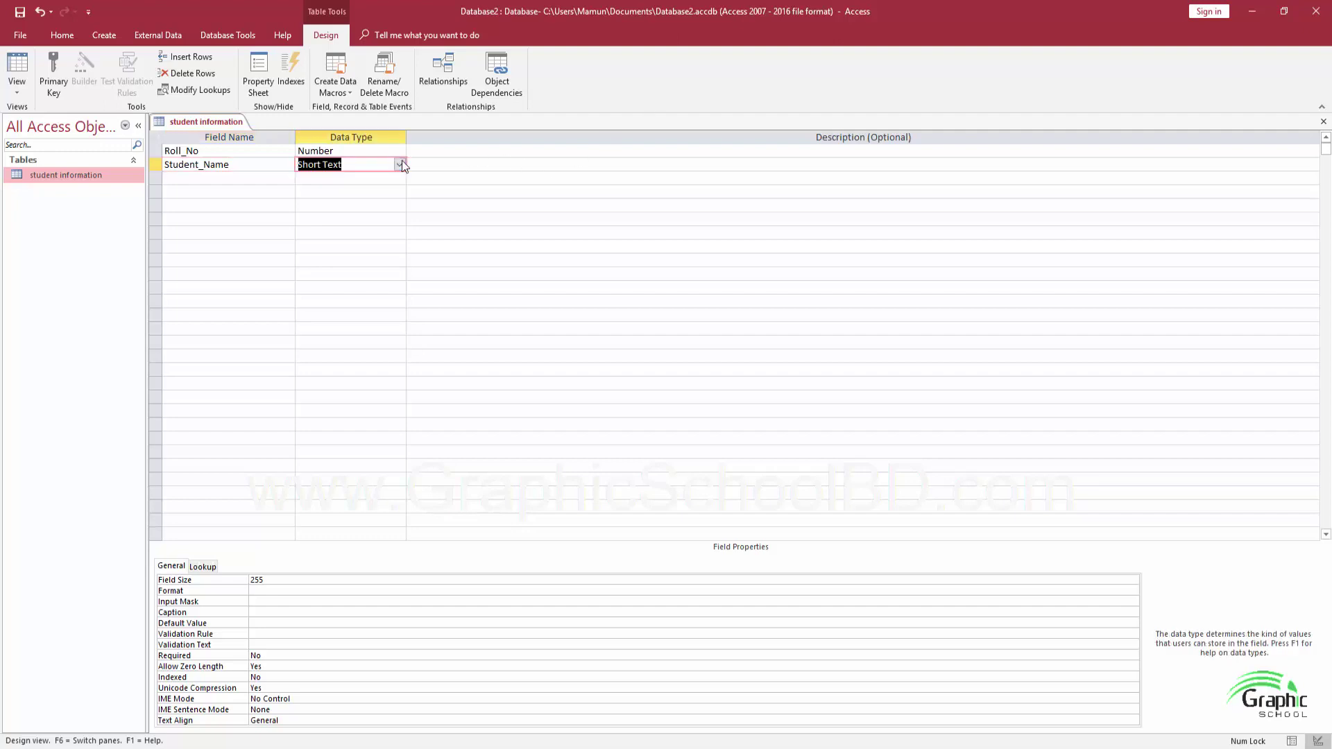
# Try Long Text for Student_Name, then set it back to Short Text
pyautogui.click(400, 164)
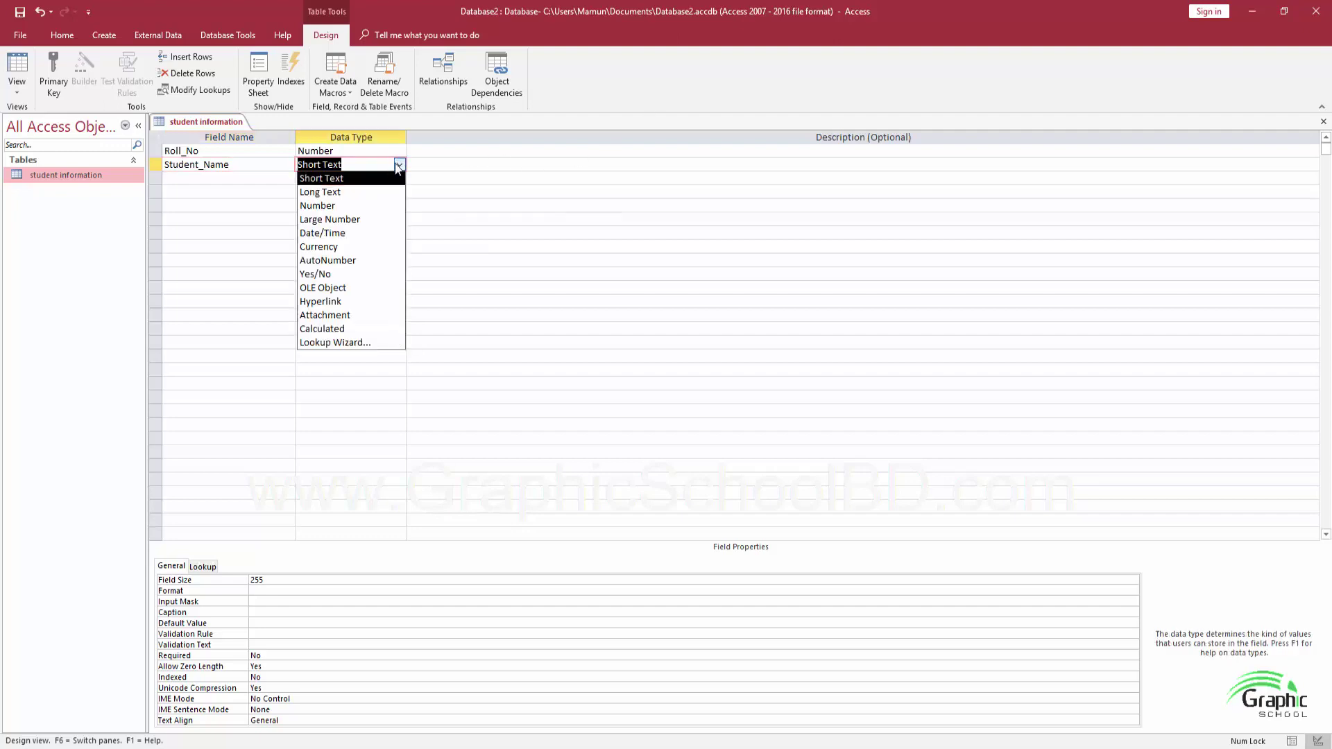
pyautogui.click(337, 180)
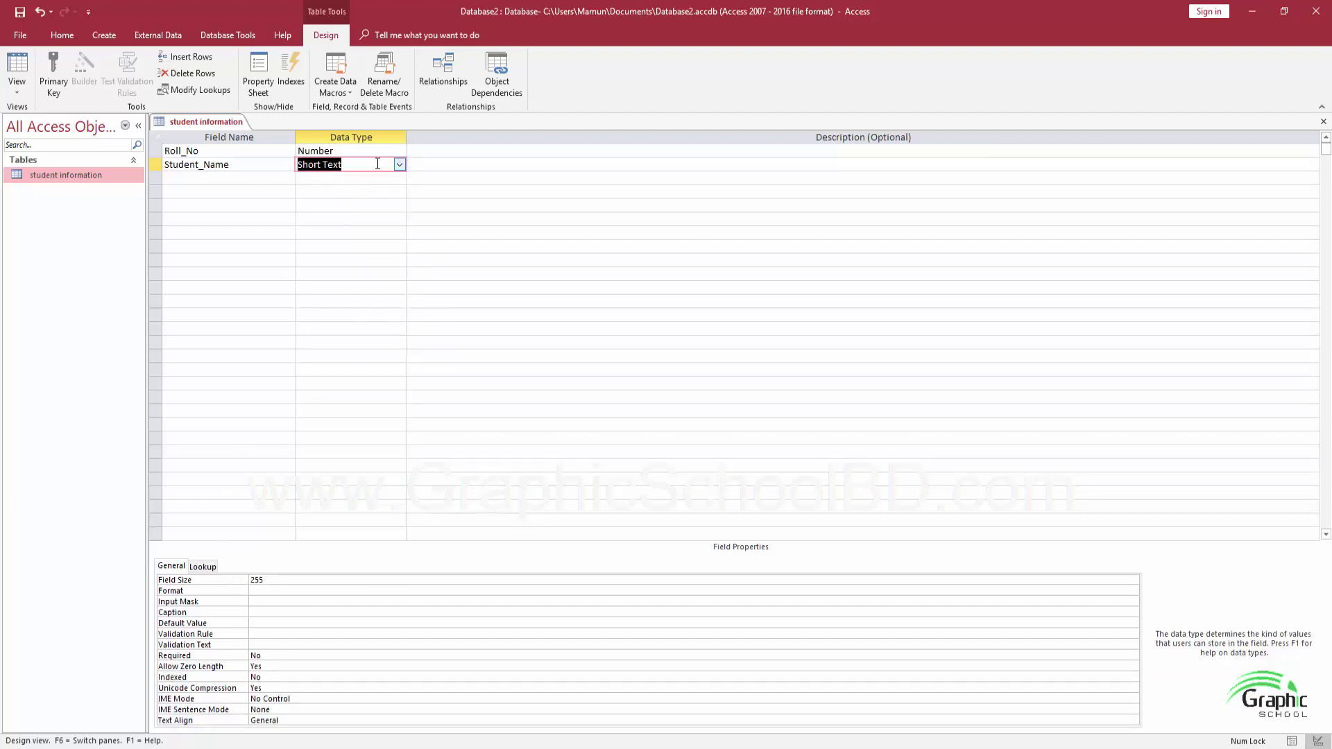
pyautogui.click(399, 164)
pyautogui.click(364, 188)
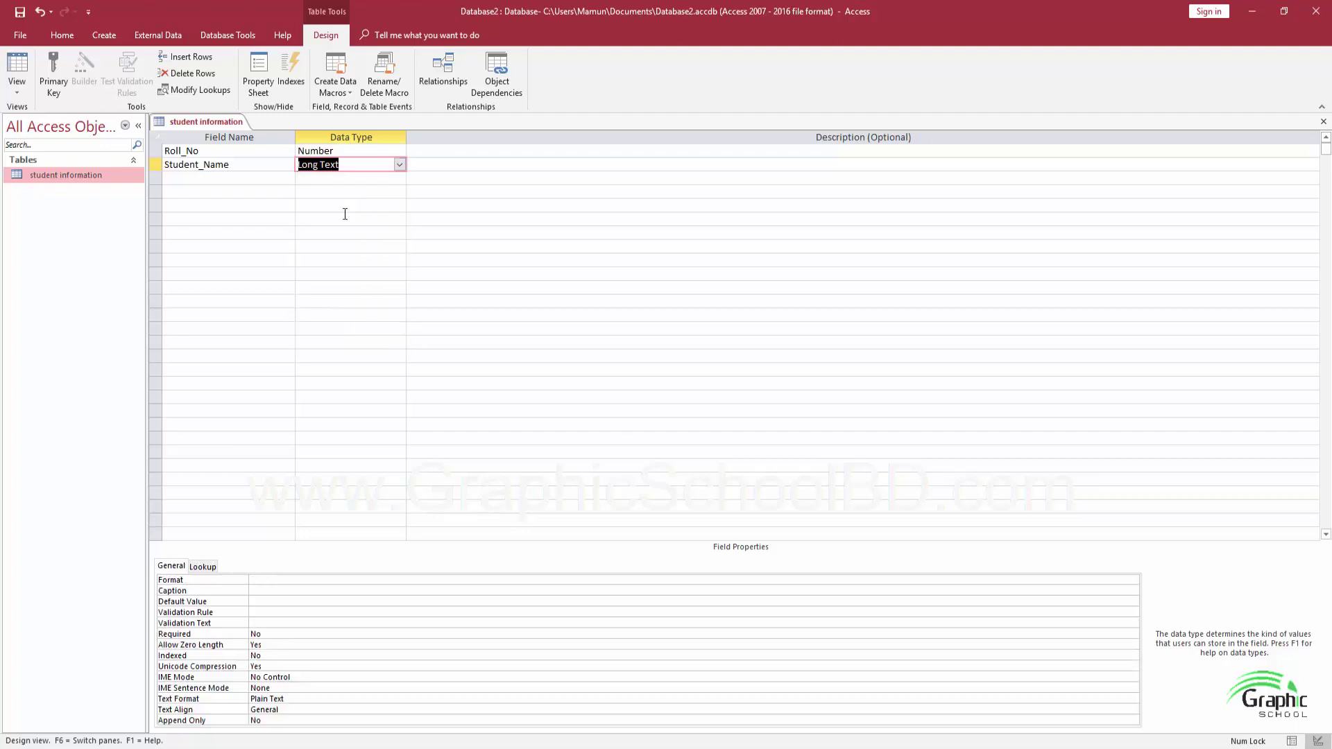
pyautogui.click(266, 584)
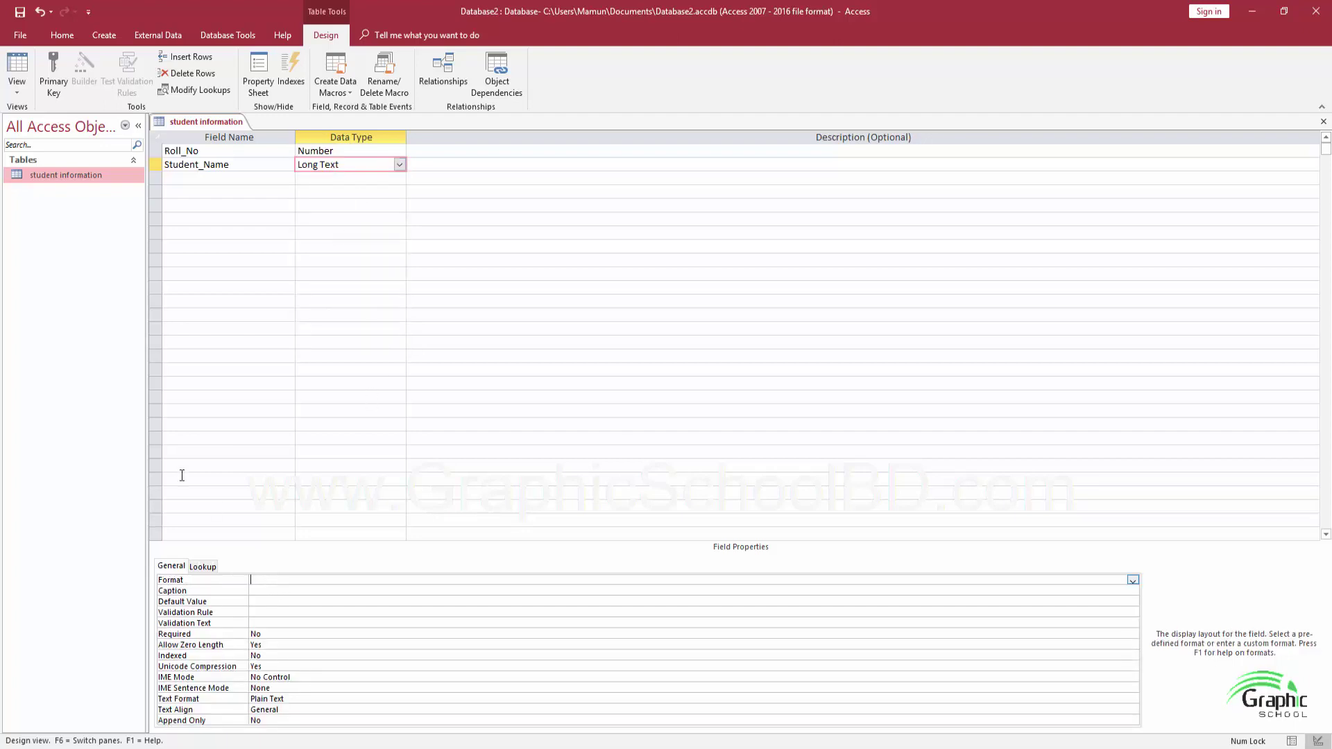
pyautogui.click(400, 164)
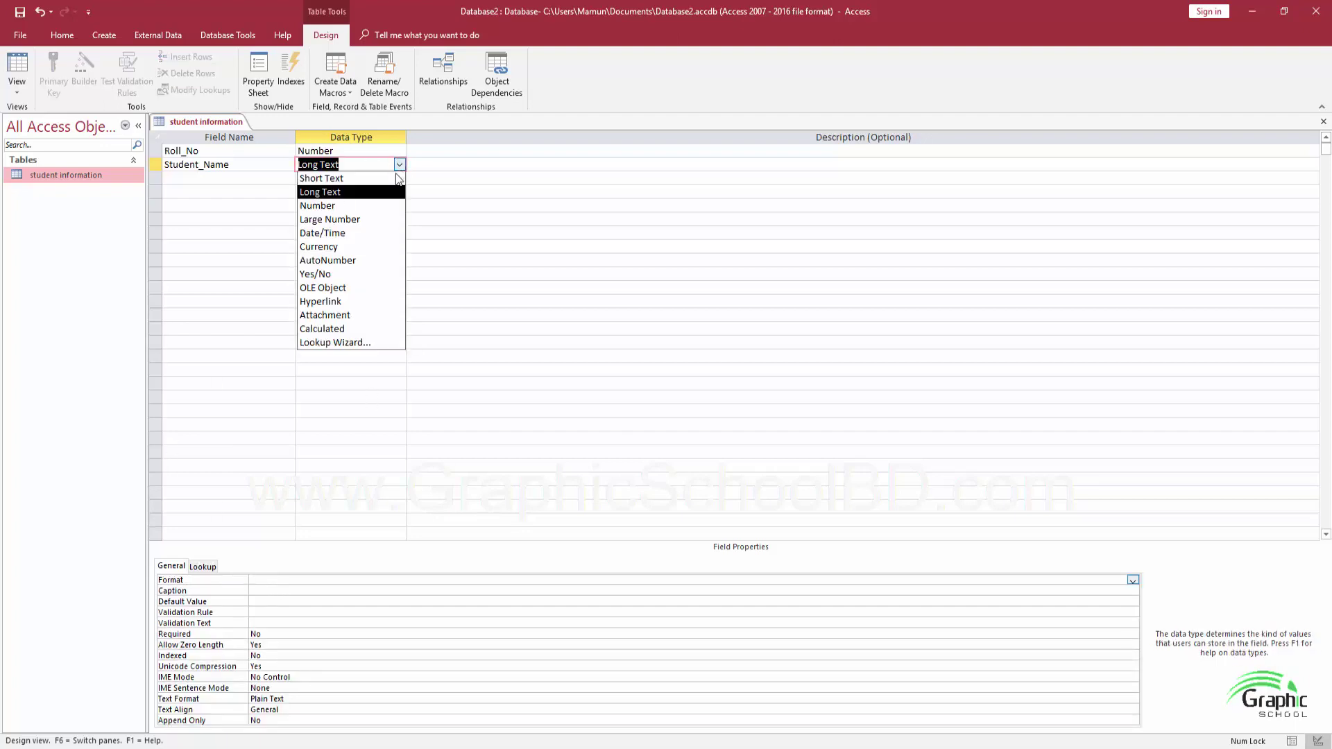
pyautogui.click(340, 180)
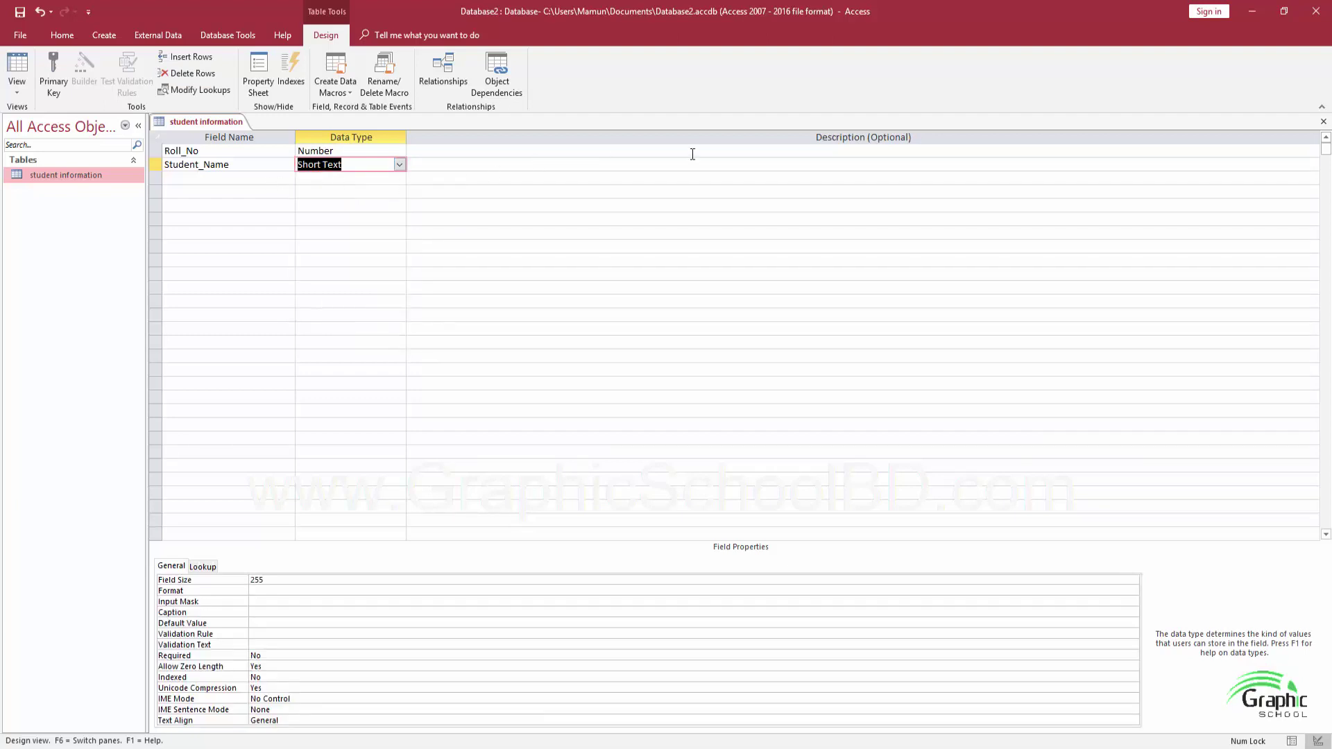
pyautogui.click(221, 179)
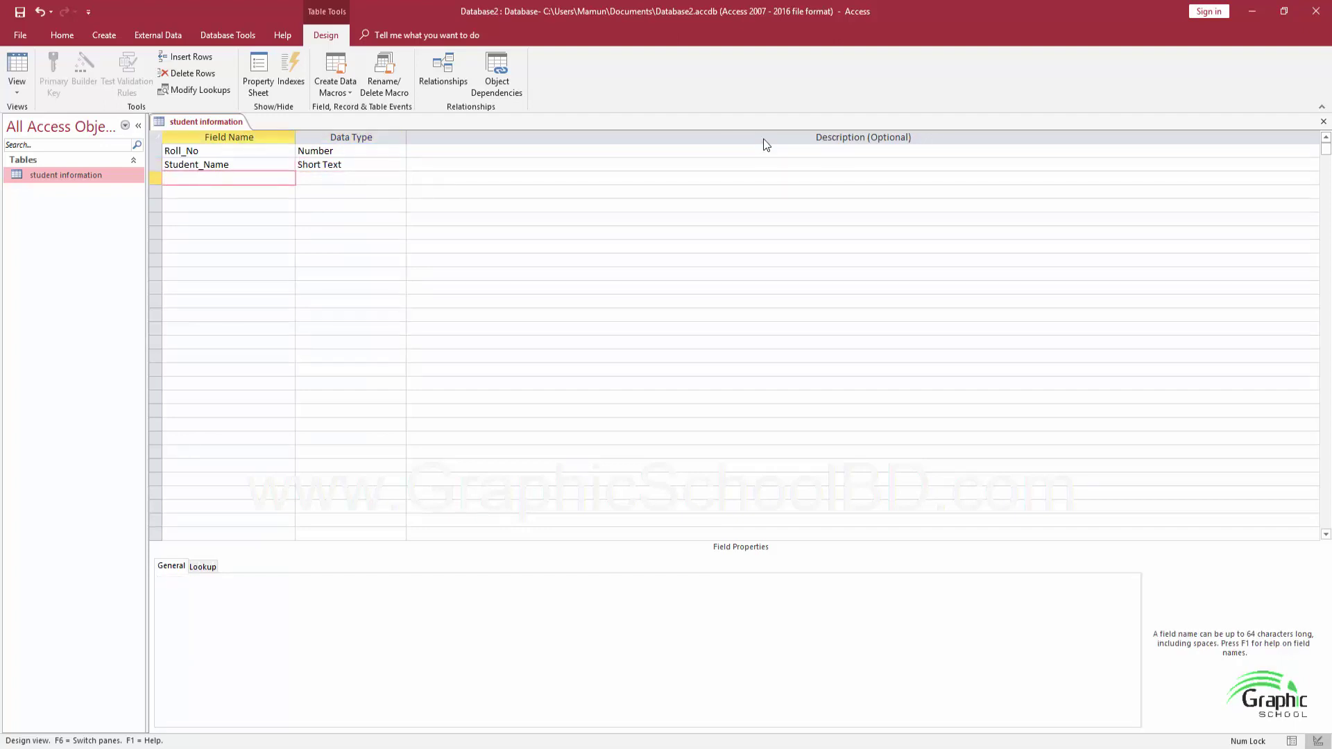
# Add a third field, Mobile, as Number, and save the student information table
pyautogui.write('Mobile')
pyautogui.press('Tab')
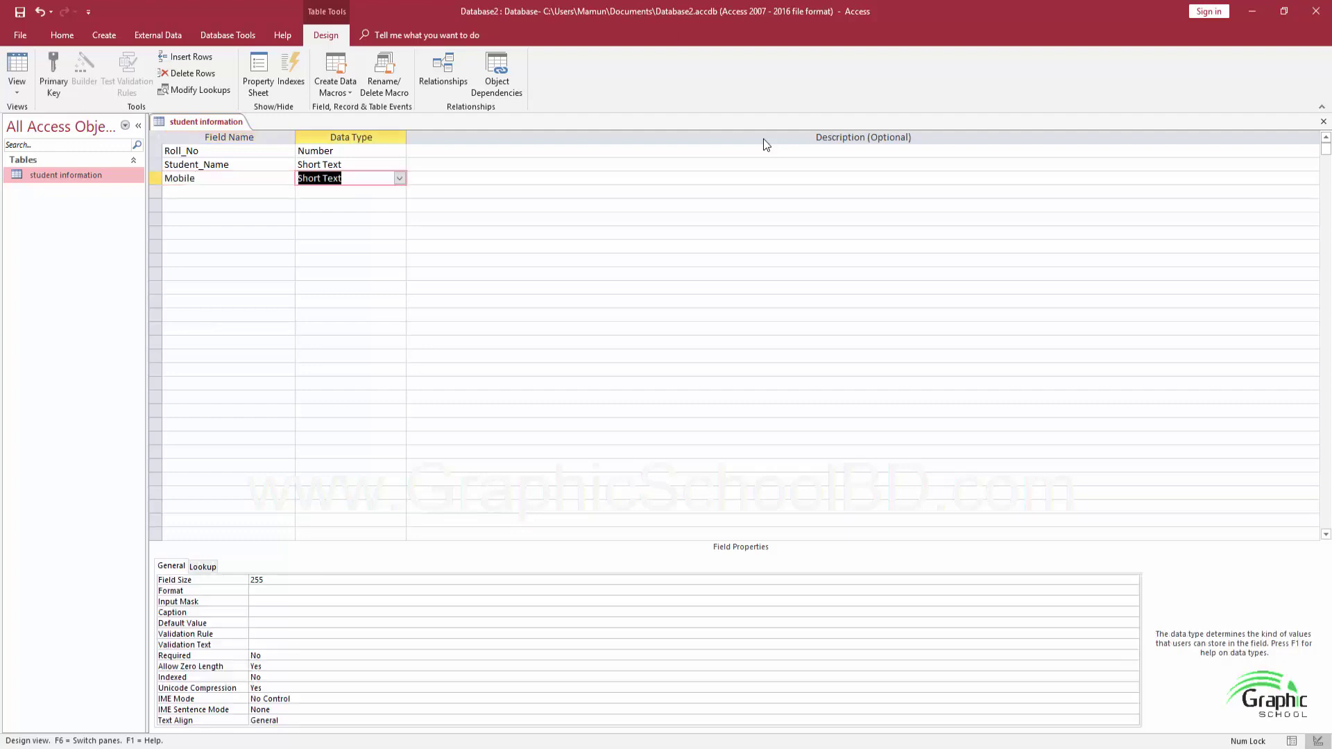
pyautogui.click(400, 177)
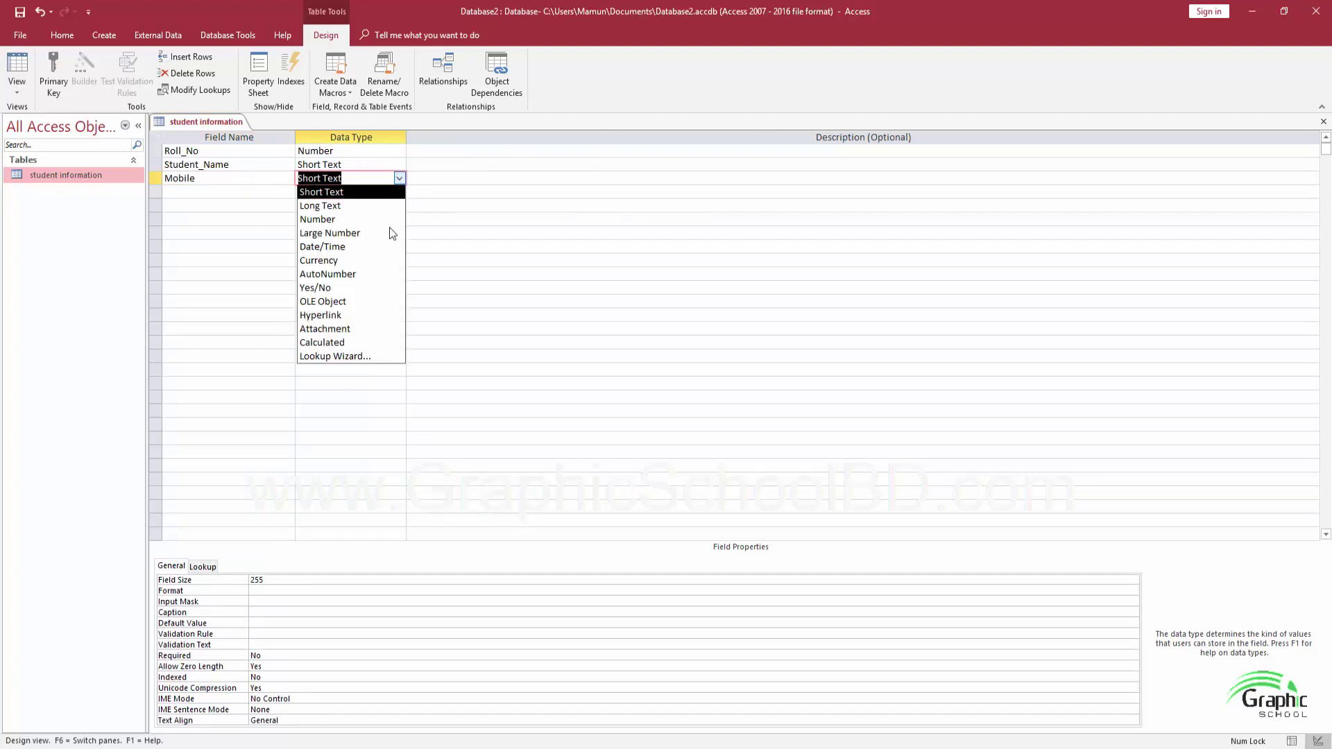
pyautogui.click(327, 221)
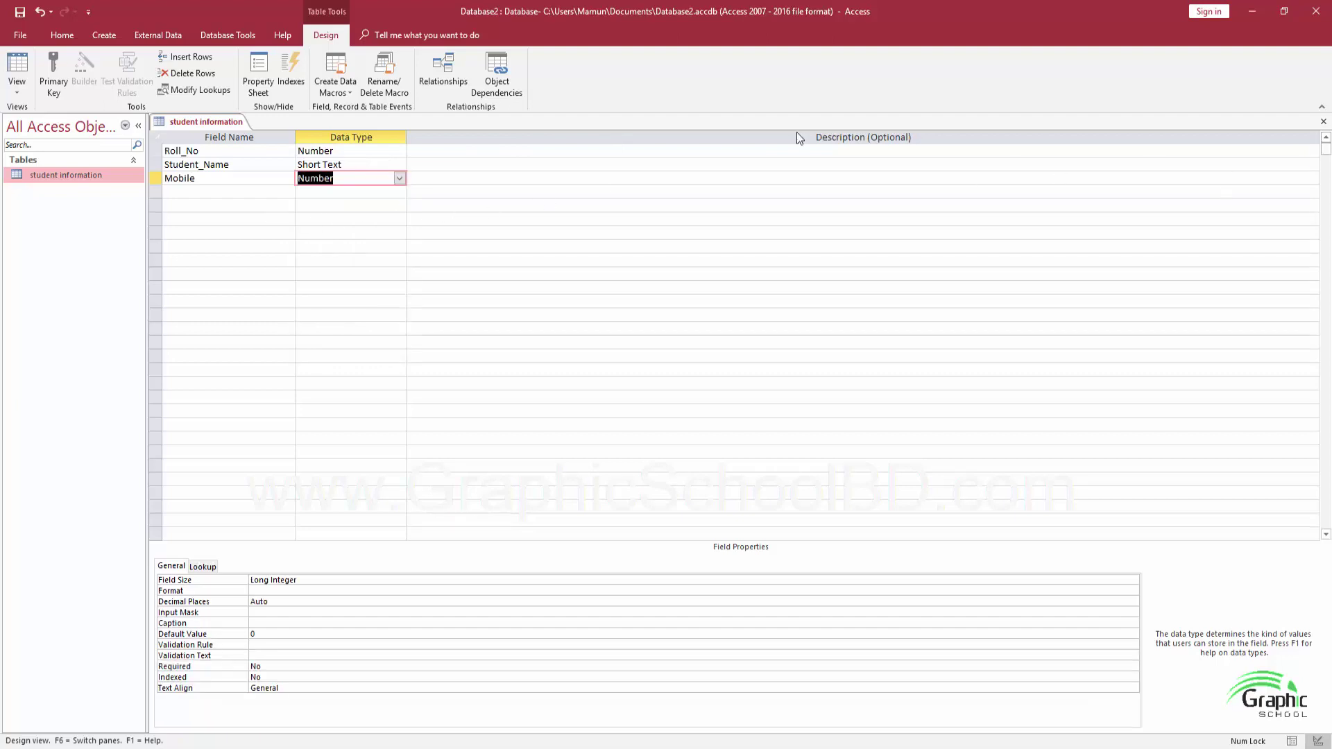
pyautogui.click(19, 13)
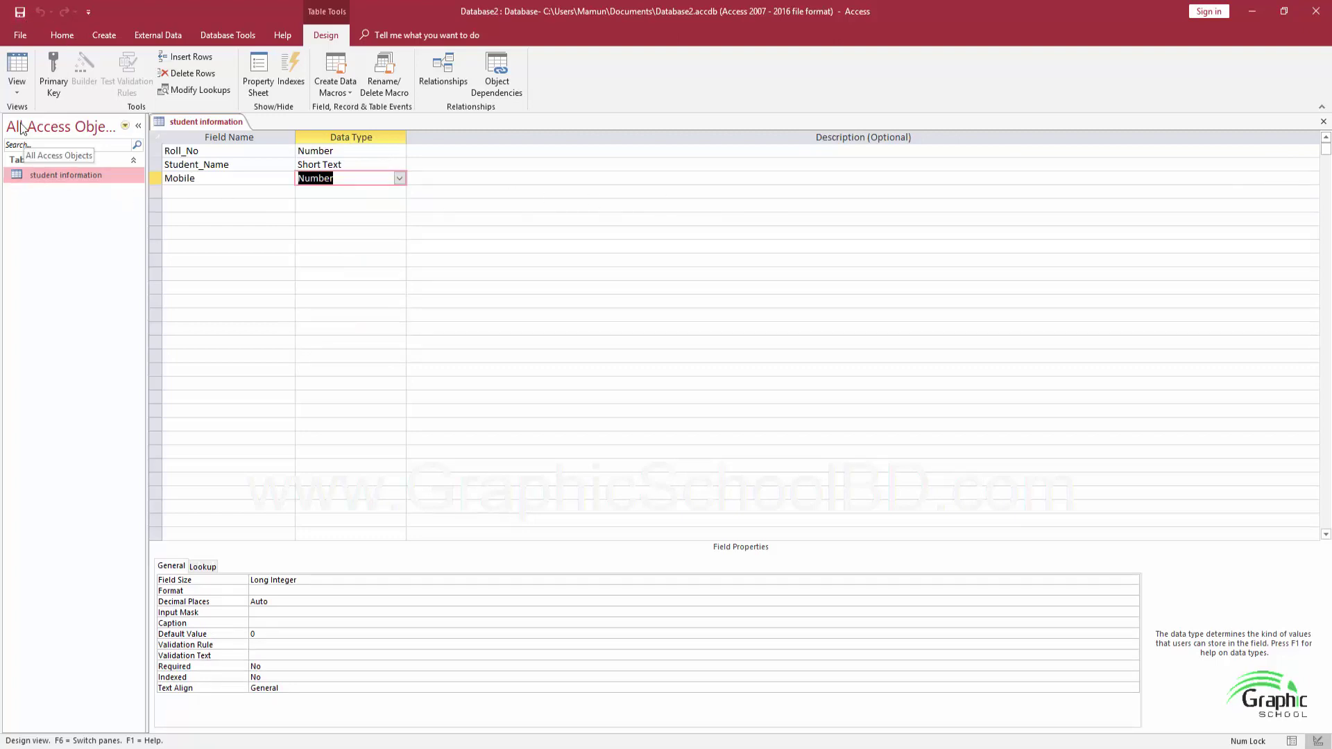
pyautogui.click(16, 87)
# In Datasheet View, enter the first record's roll number, student name and mobile number
pyautogui.click(31, 120)
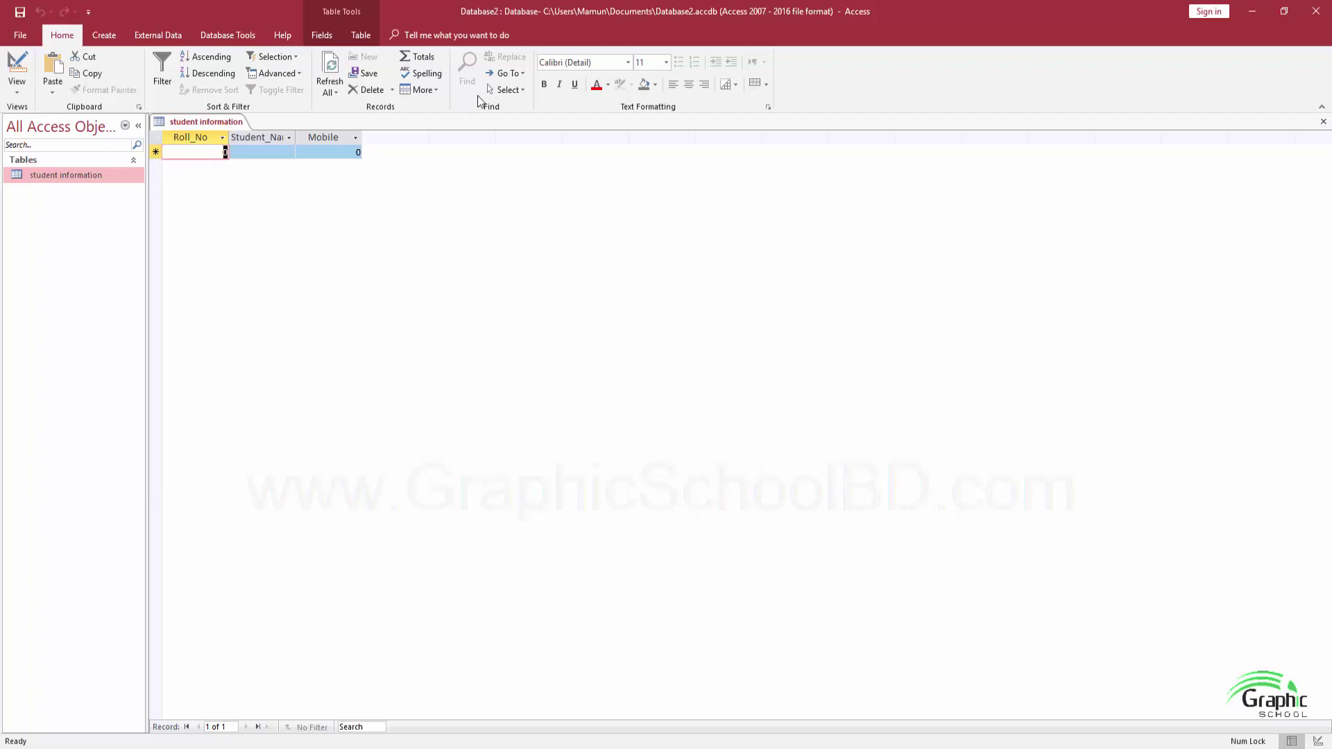
pyautogui.write('454545')
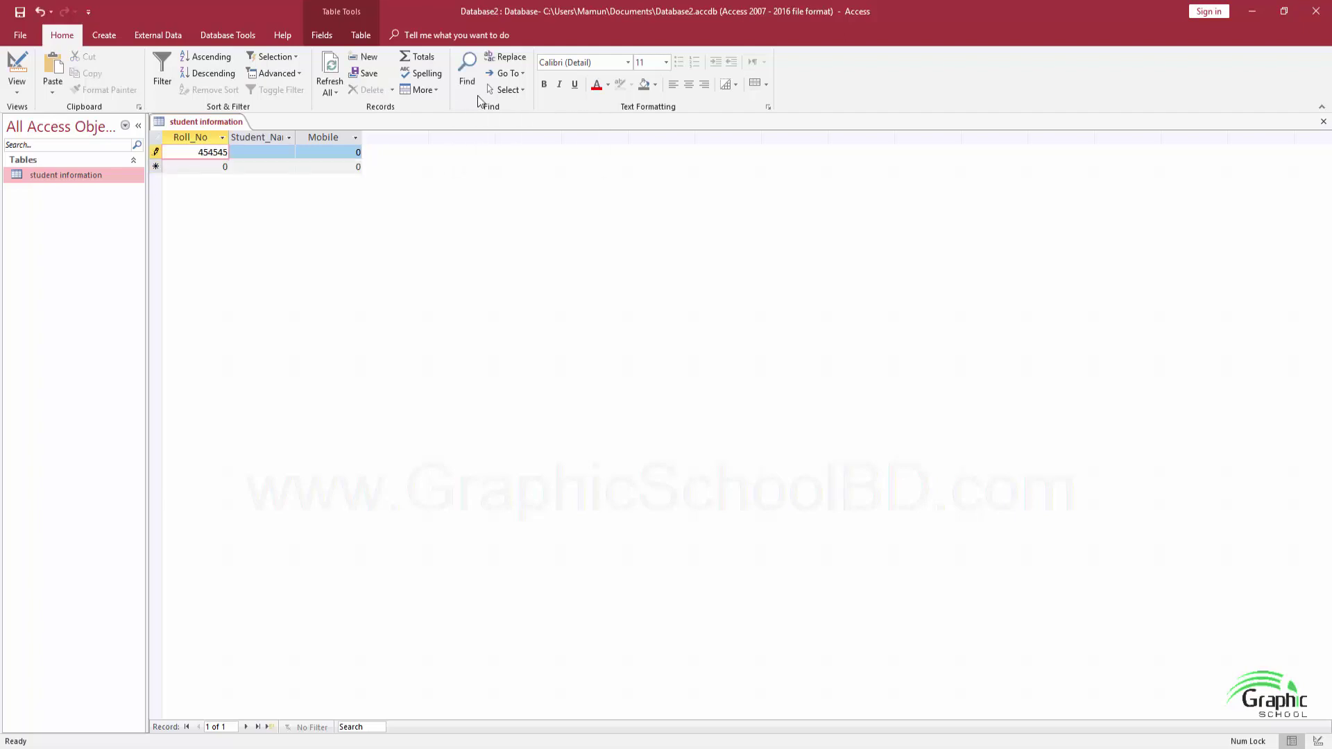
pyautogui.press('Tab')
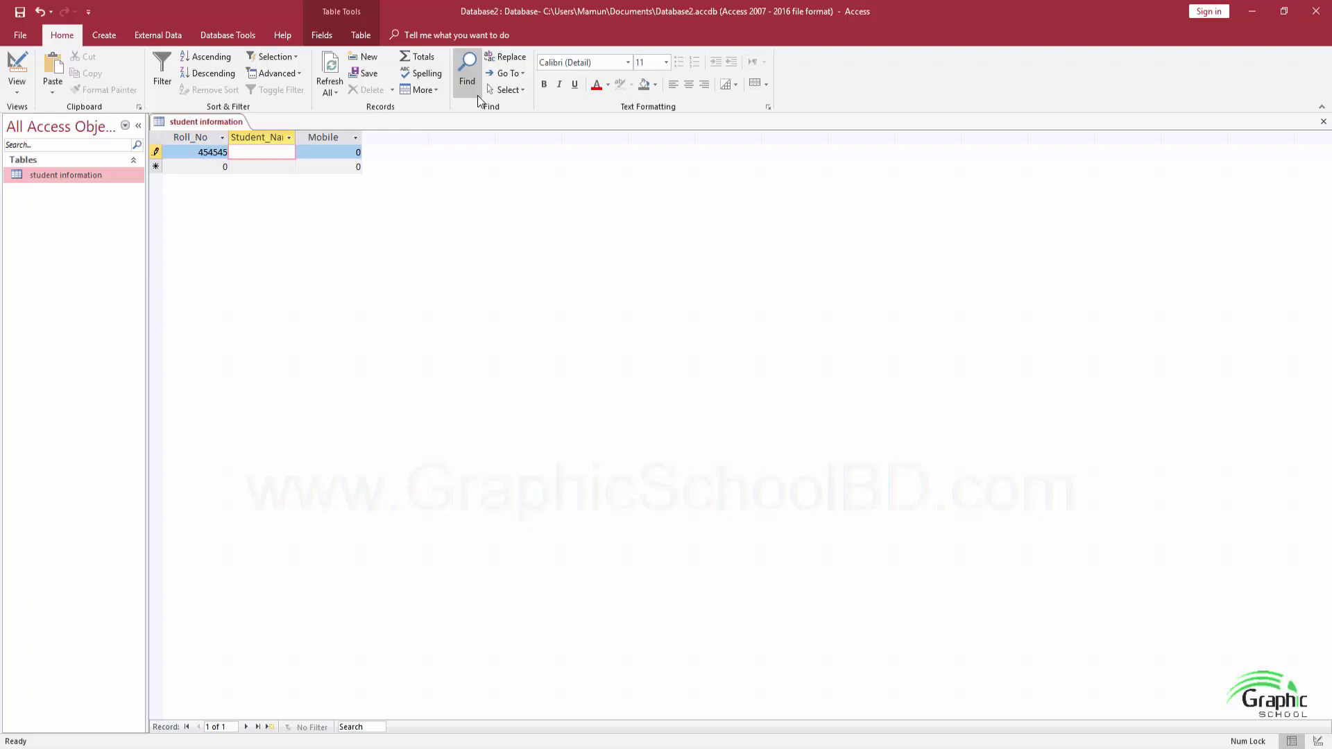
pyautogui.write('Jaman')
pyautogui.press('Tab')
pyautogui.press('capslock')
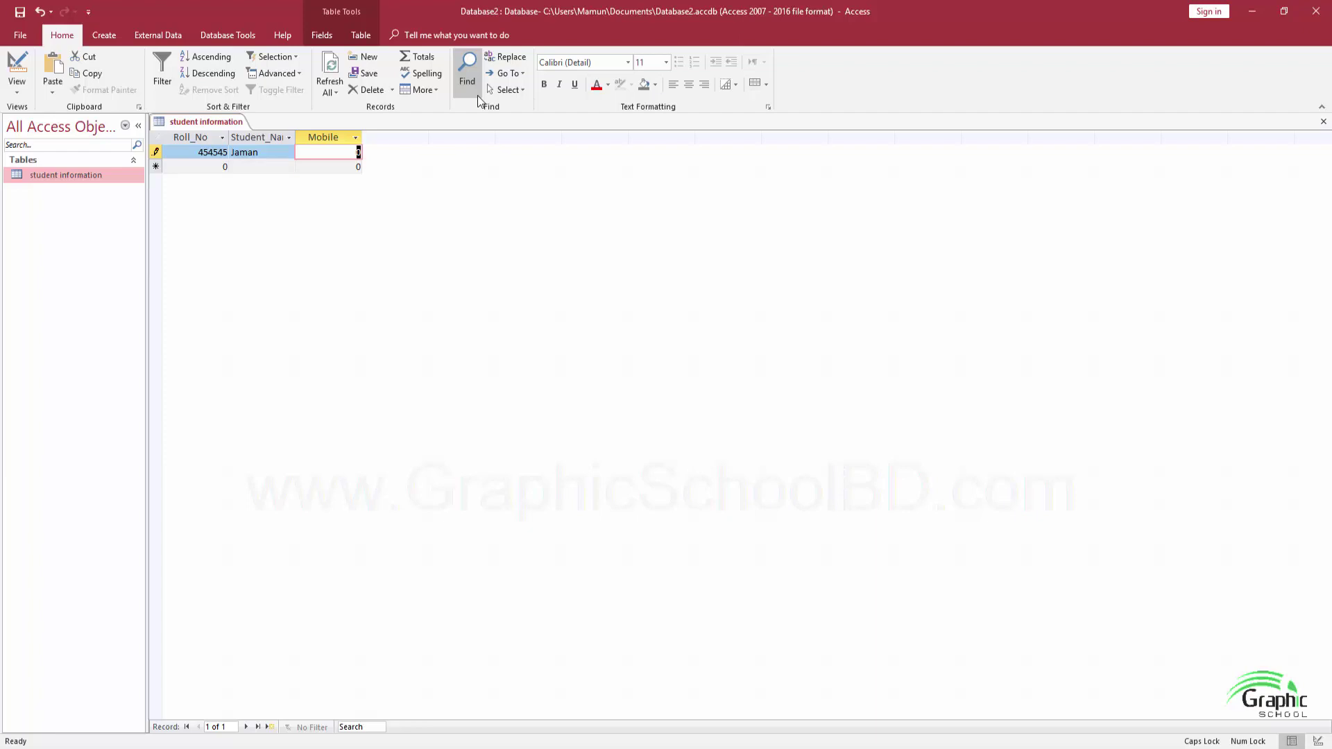
pyautogui.write('0')
pyautogui.write('14855')
pyautogui.press('Tab')
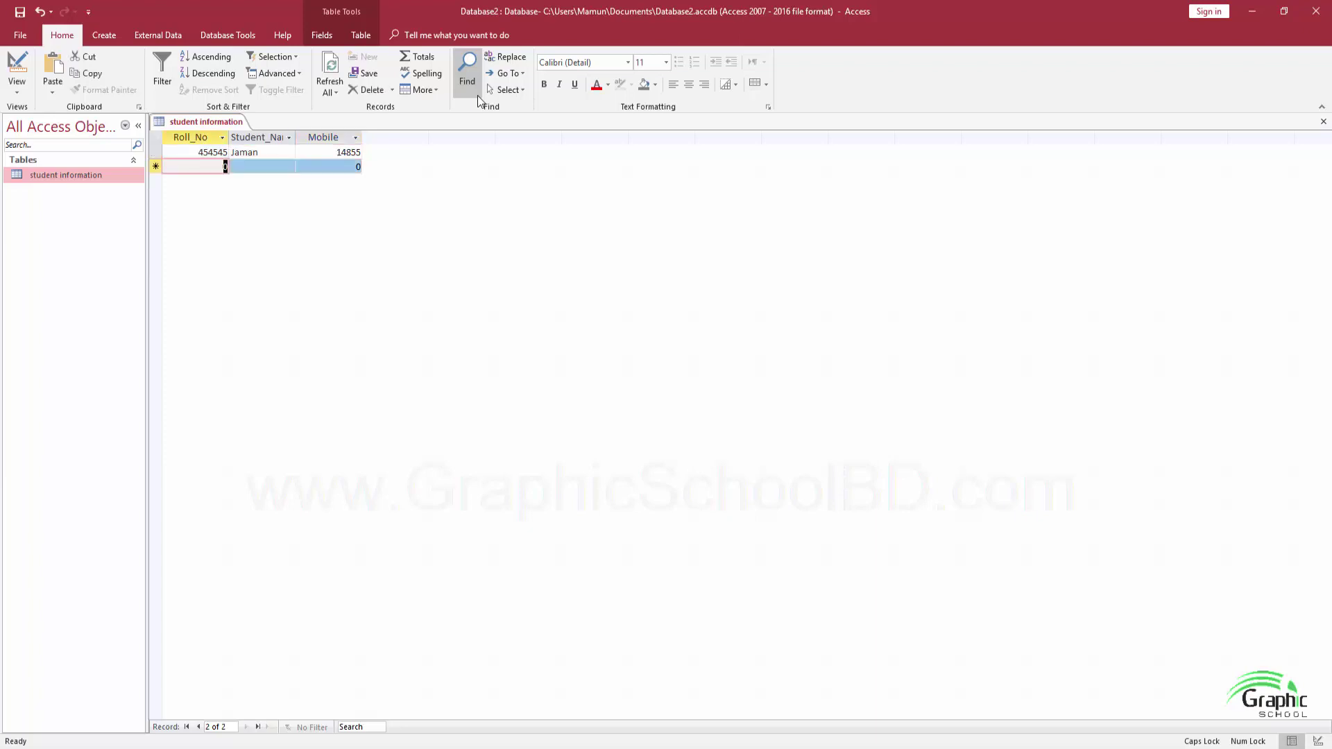
pyautogui.click(331, 153)
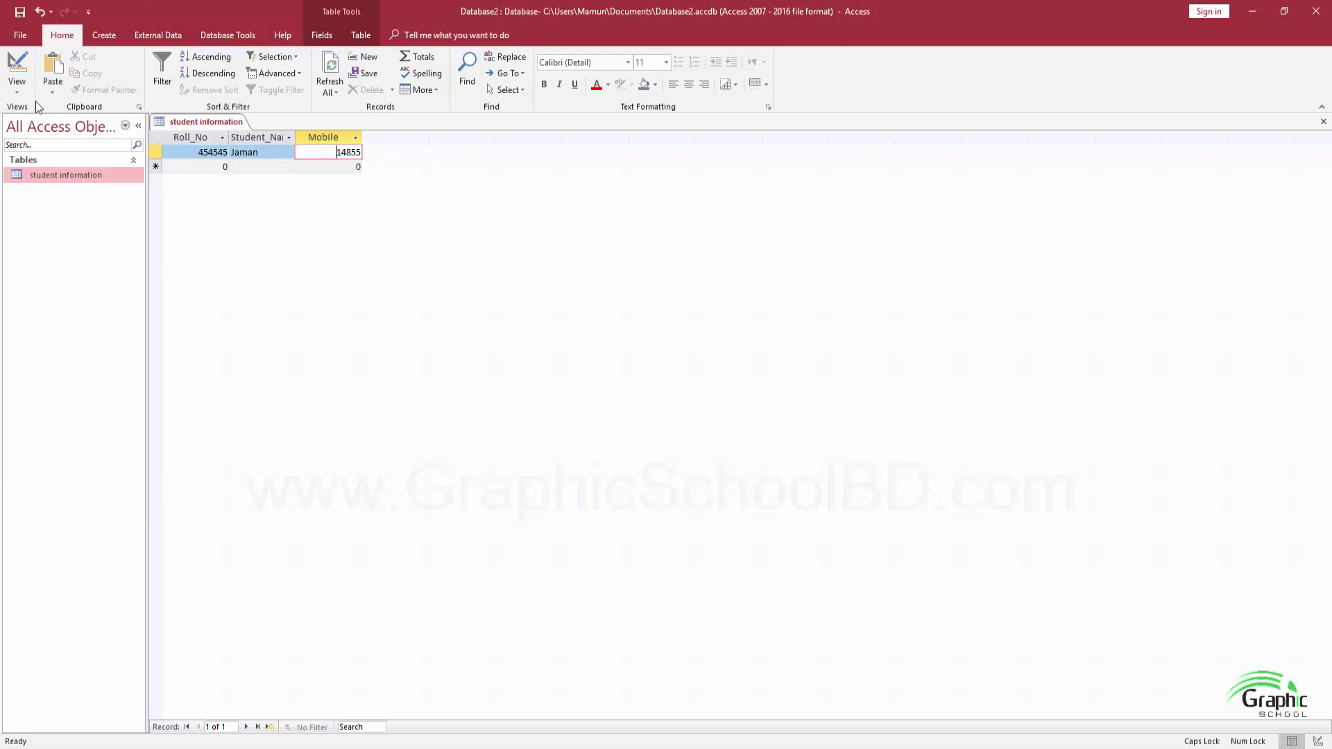
pyautogui.click(16, 87)
# Change the Mobile field's data type to Short Text in Design View
pyautogui.click(47, 144)
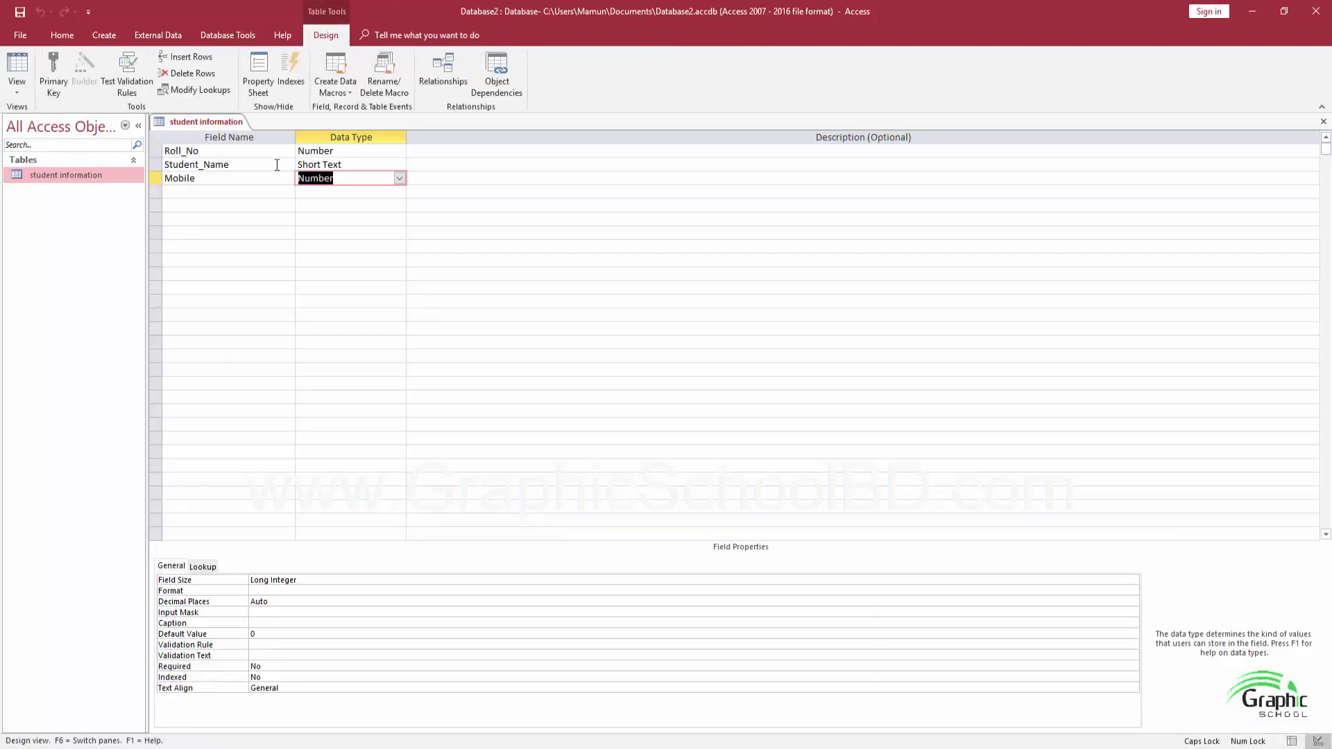
pyautogui.click(400, 179)
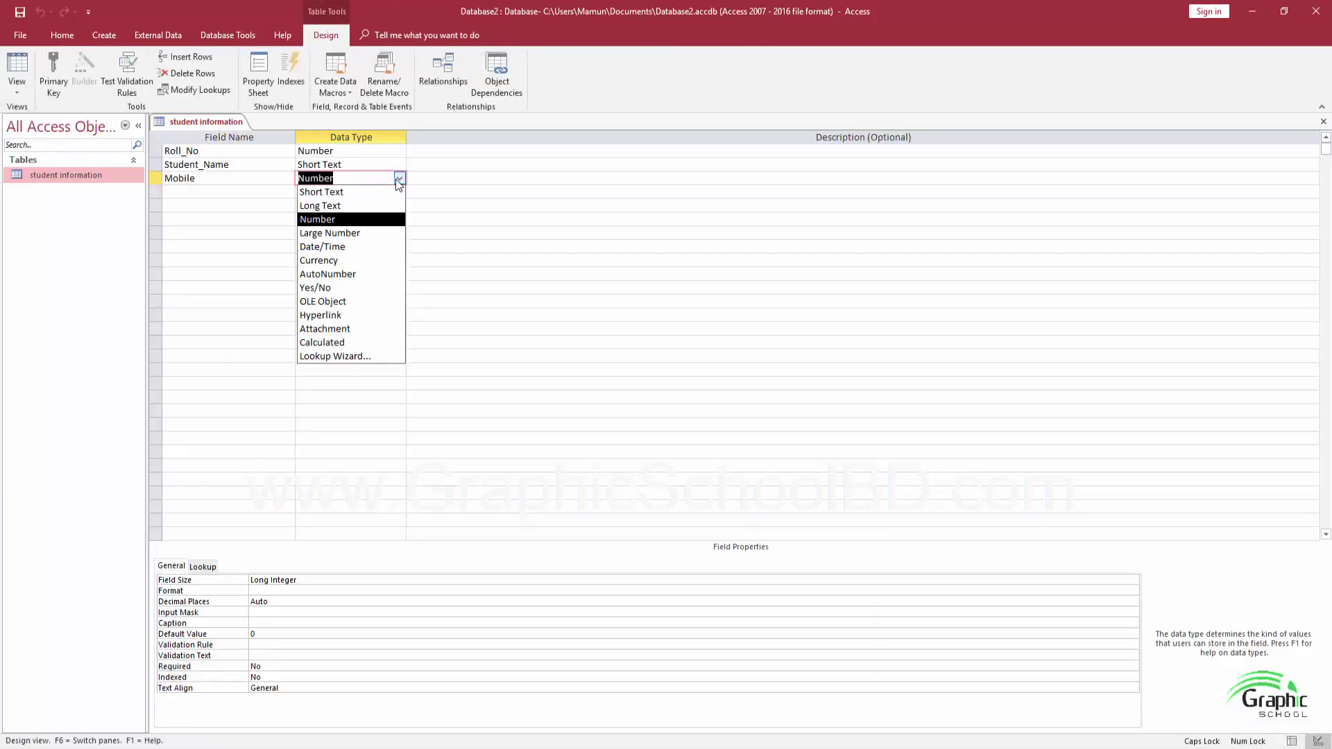
pyautogui.click(321, 192)
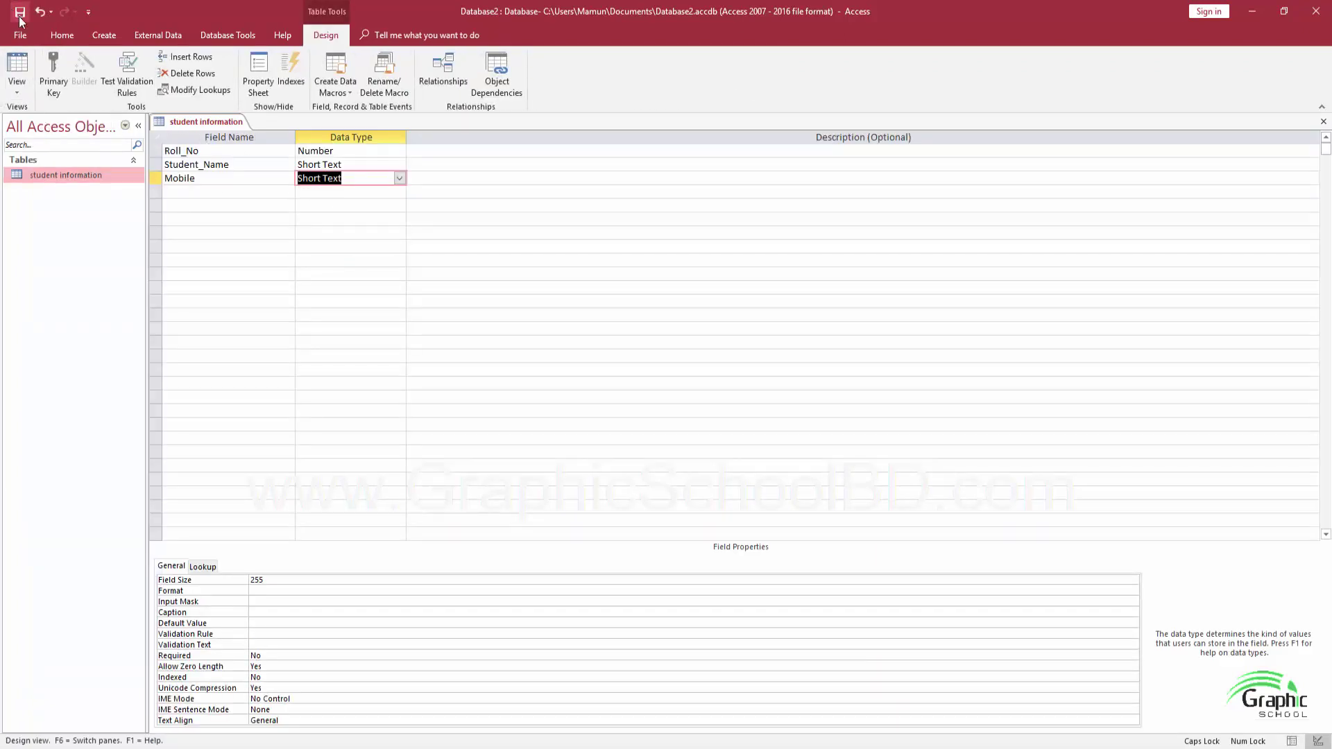
# Back in Datasheet View, re-enter the first student's mobile number with its leading zero
pyautogui.click(16, 98)
pyautogui.click(41, 128)
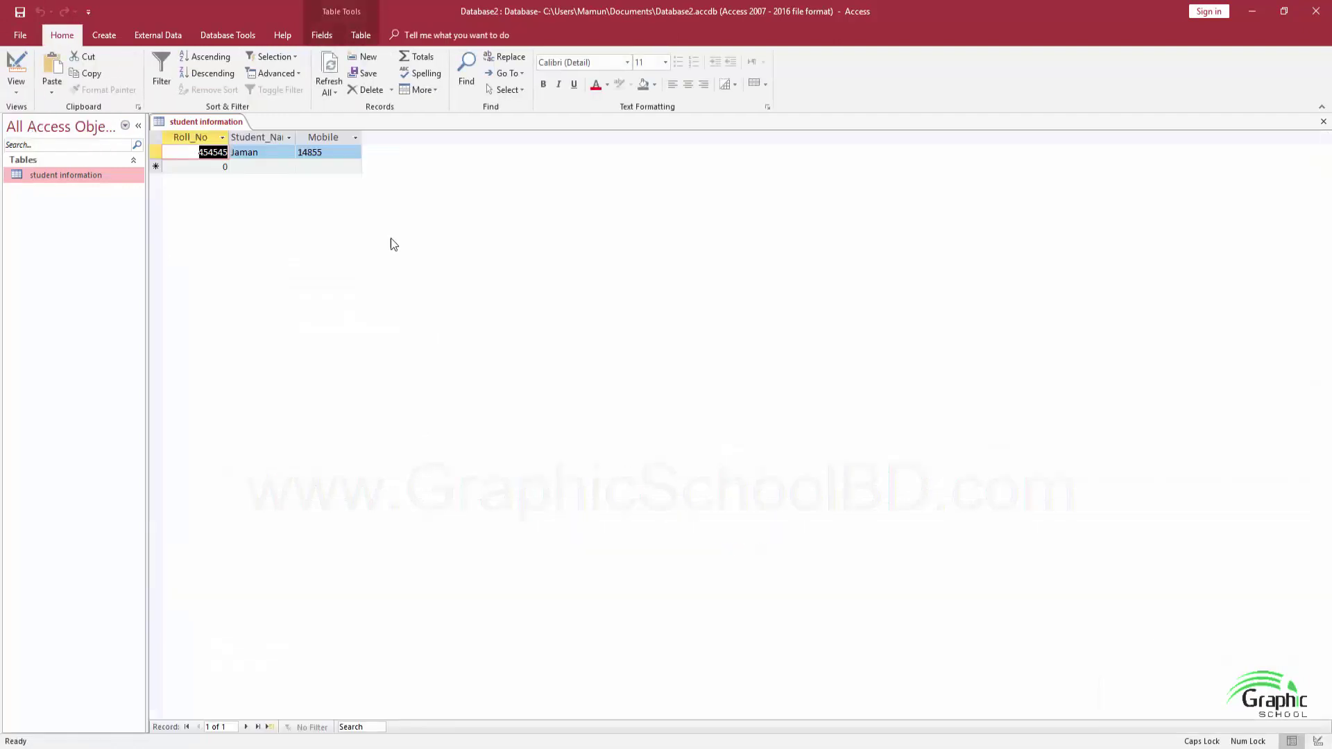
pyautogui.doubleClick(320, 152)
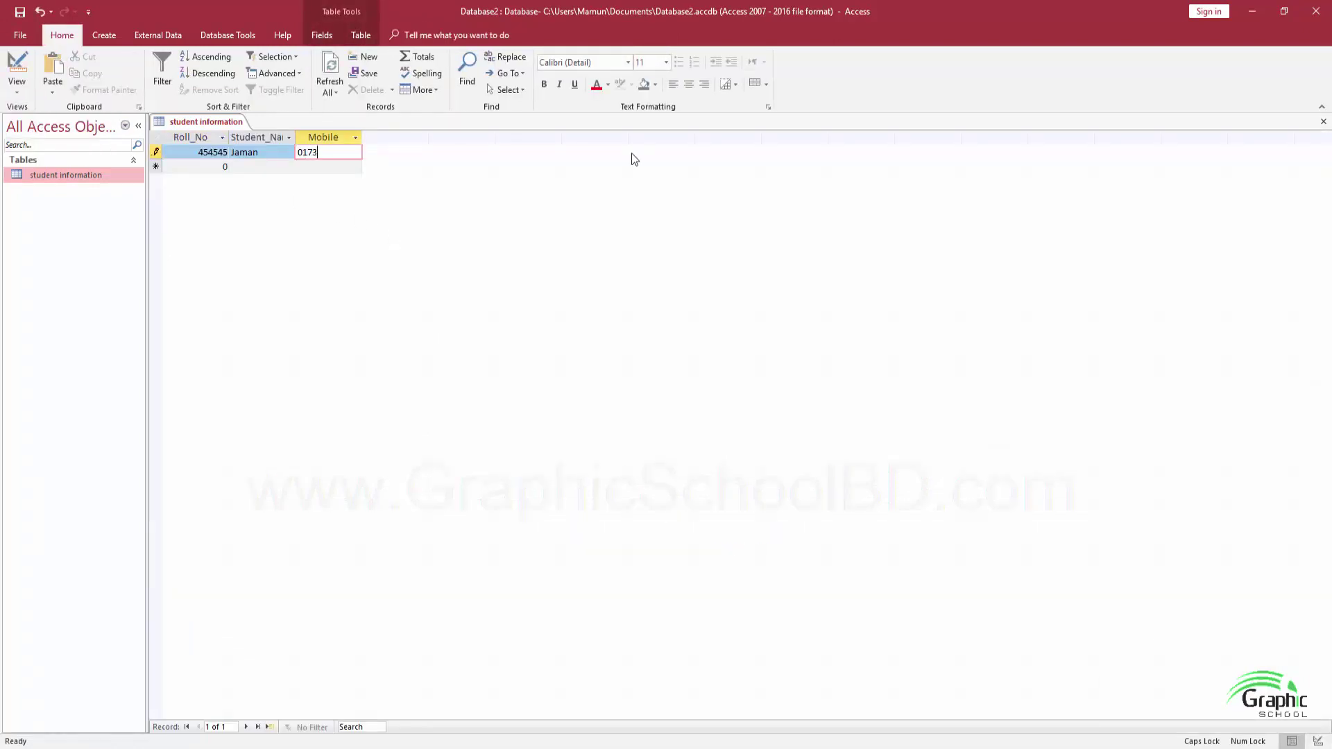
pyautogui.press('Return')
pyautogui.click(312, 152)
pyautogui.click(212, 152)
pyautogui.moveTo(192, 165); pyautogui.dragTo(225, 166)
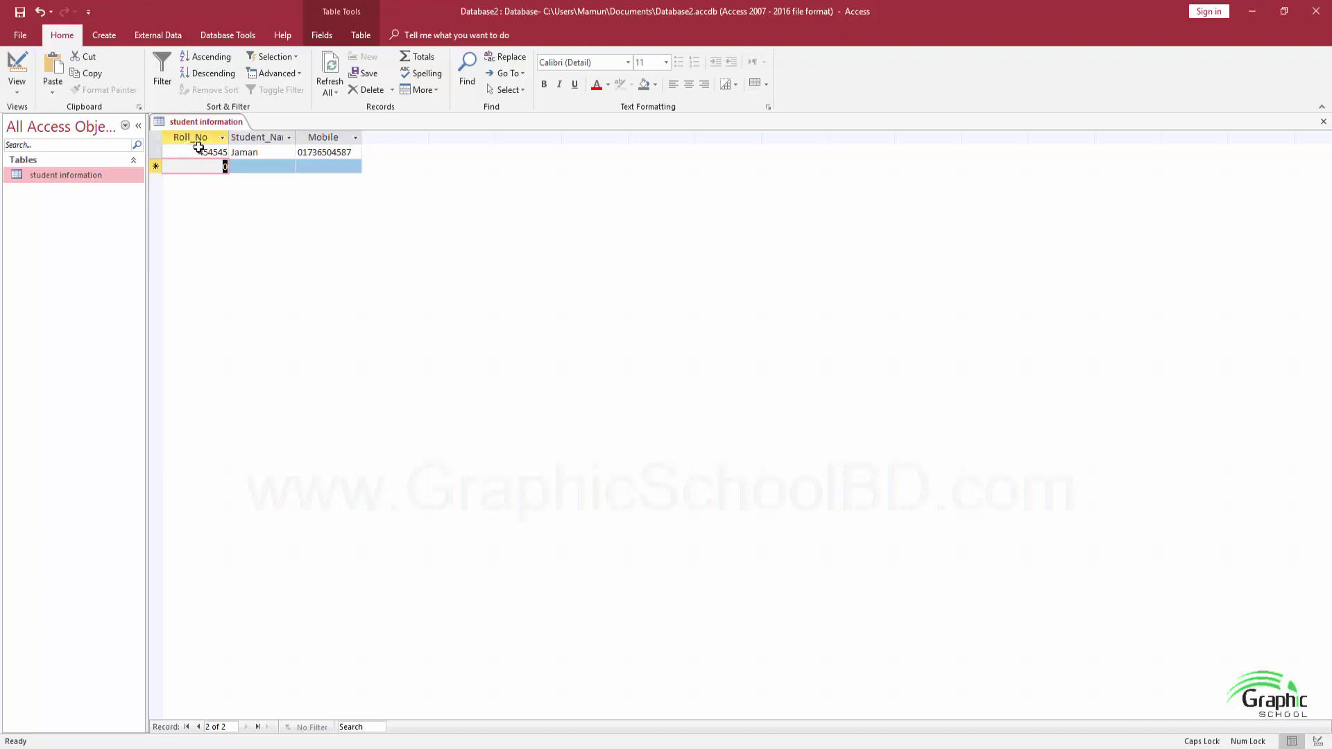
# Enter 564785 as the second record's roll number after the typed letters are rejected
pyautogui.write('DJFDJF')
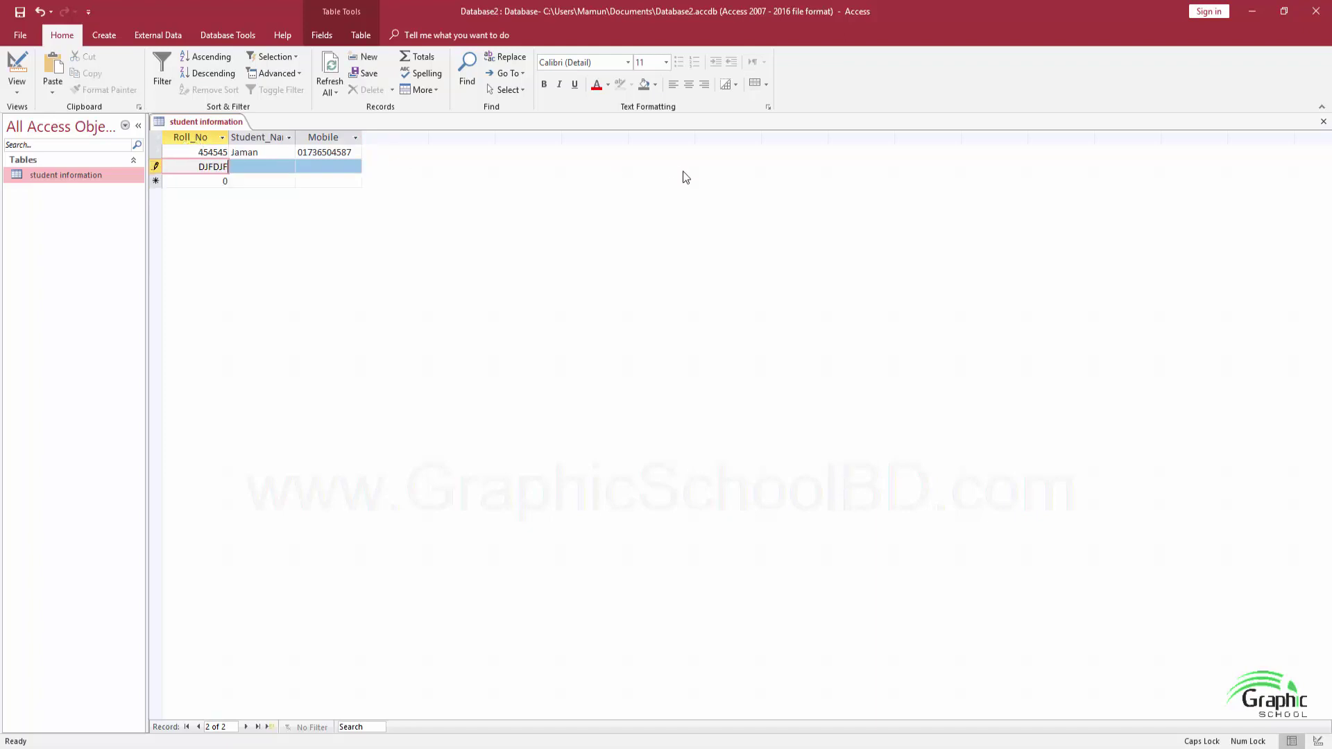
pyautogui.press('capslock')
pyautogui.press('Tab')
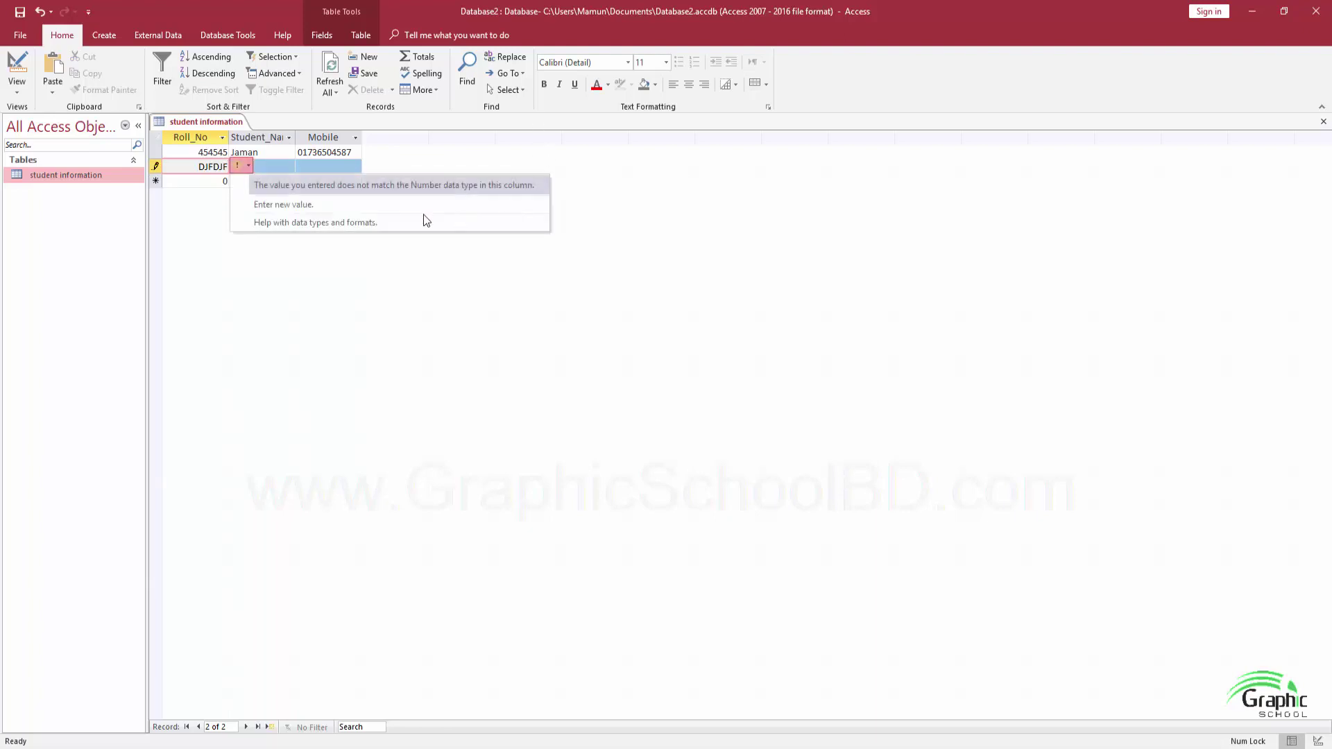
pyautogui.click(213, 166)
pyautogui.moveTo(196, 167); pyautogui.dragTo(233, 167)
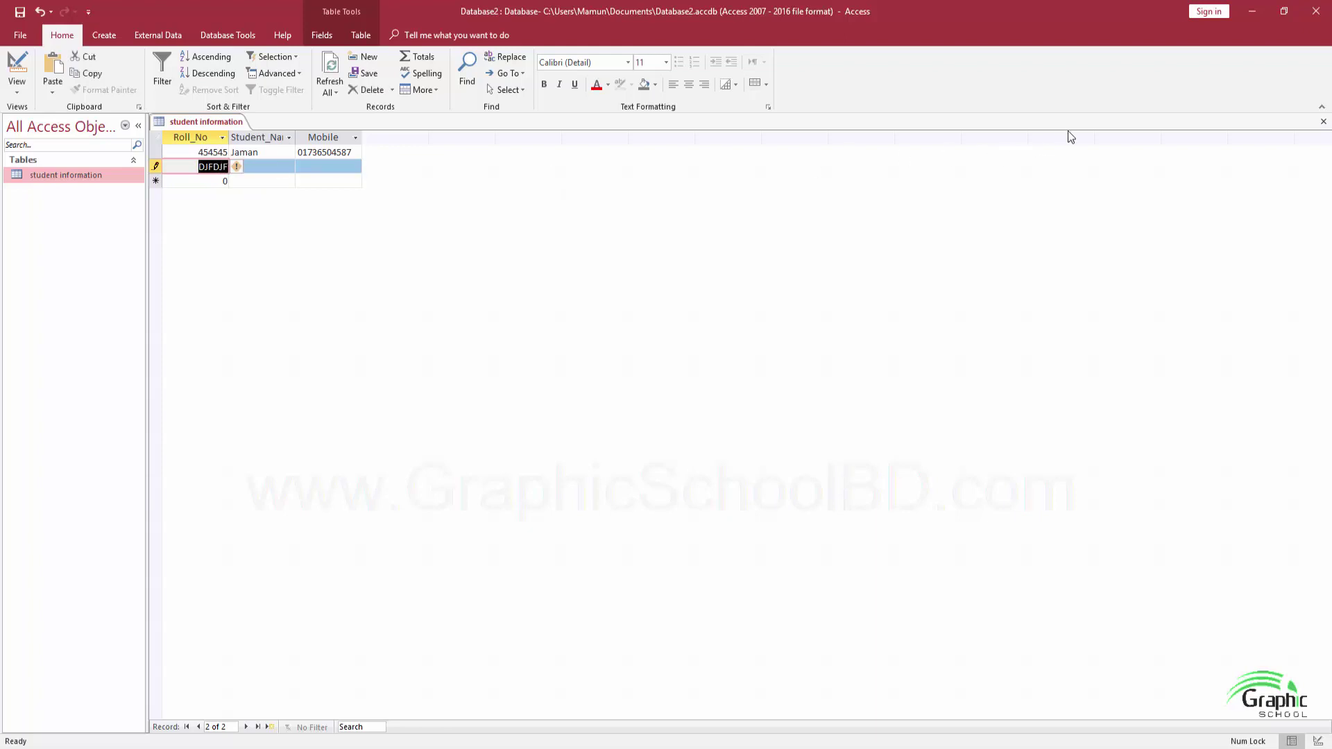
pyautogui.write('564785')
pyautogui.press('Tab')
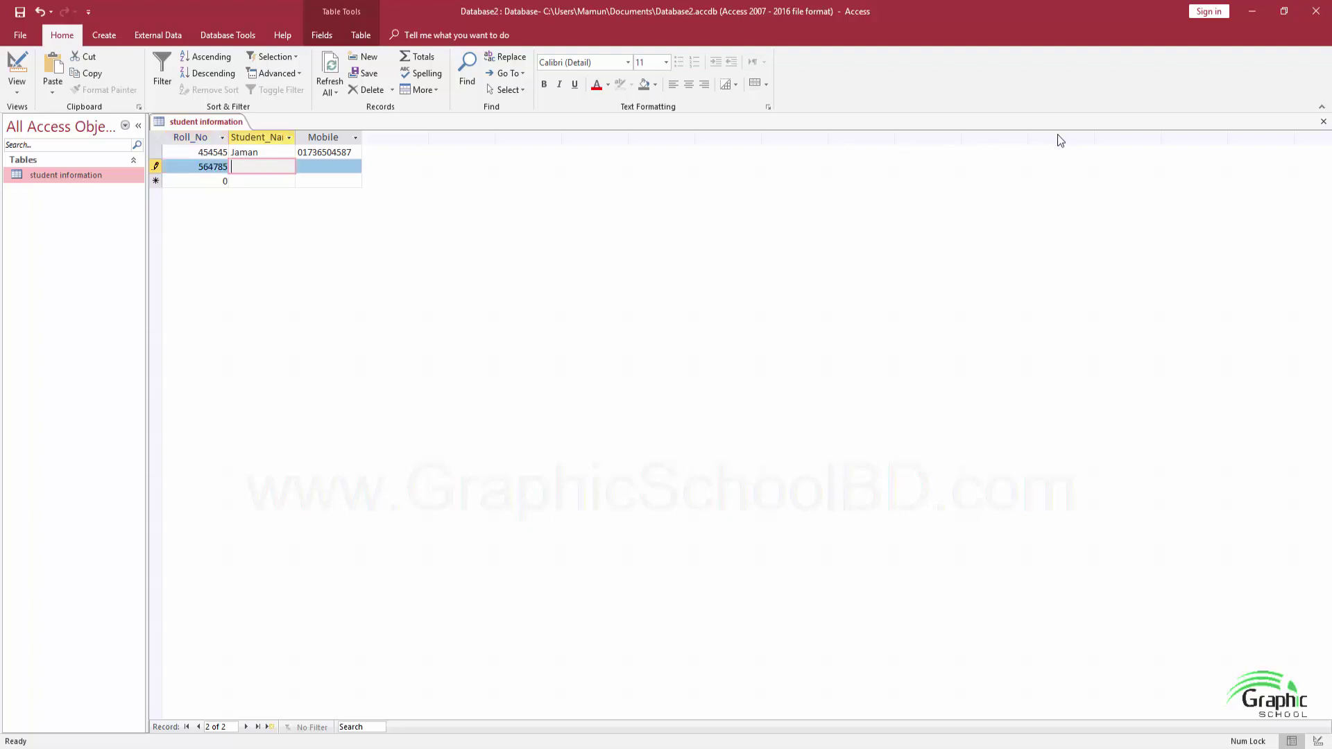
# Give the second student a placeholder name, then switch to Design View
pyautogui.click(255, 152)
pyautogui.click(274, 166)
pyautogui.write('dfdfd544f')
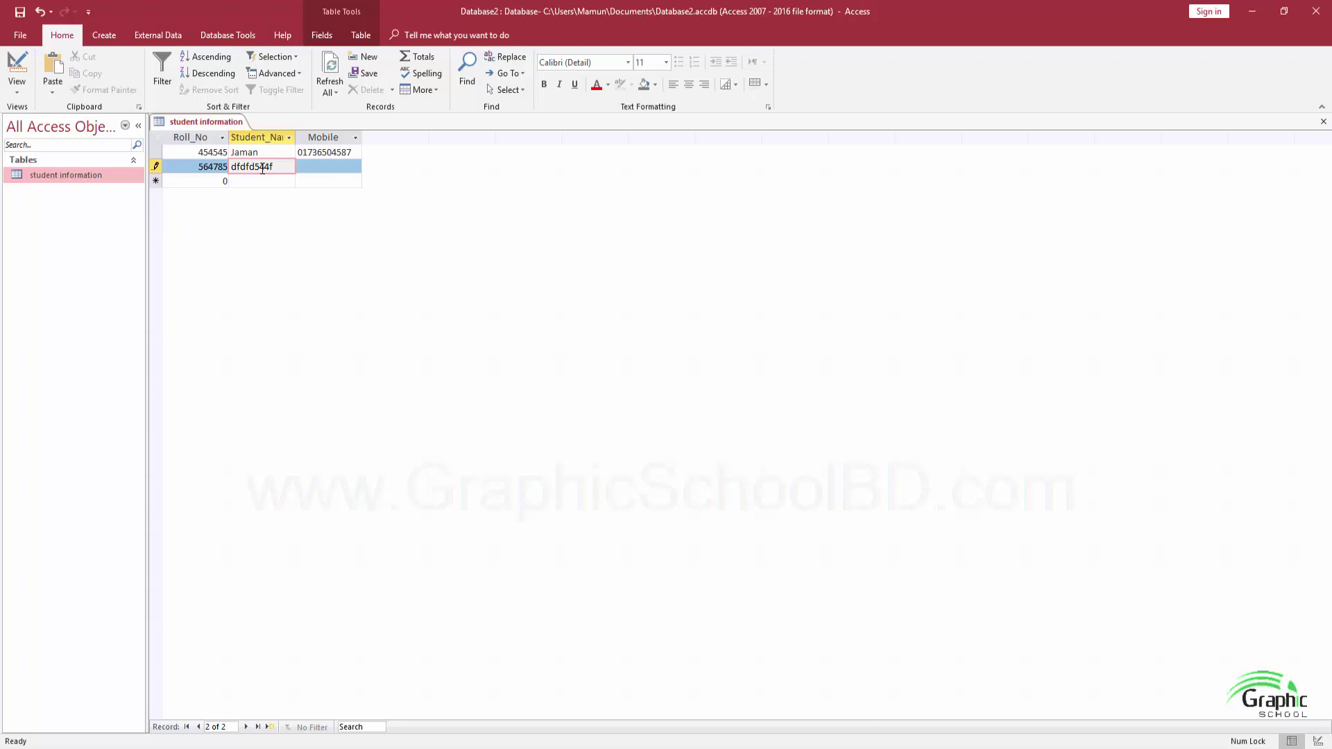
pyautogui.press('Tab')
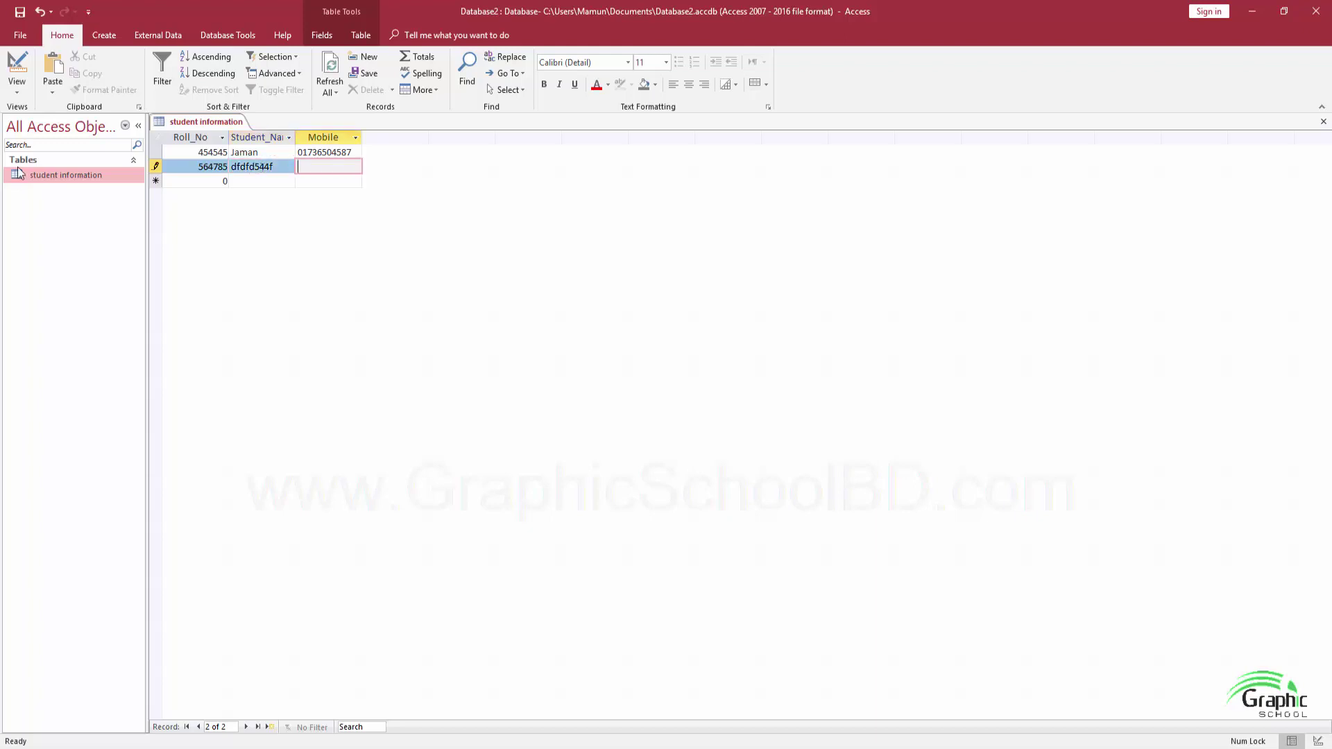
pyautogui.click(17, 91)
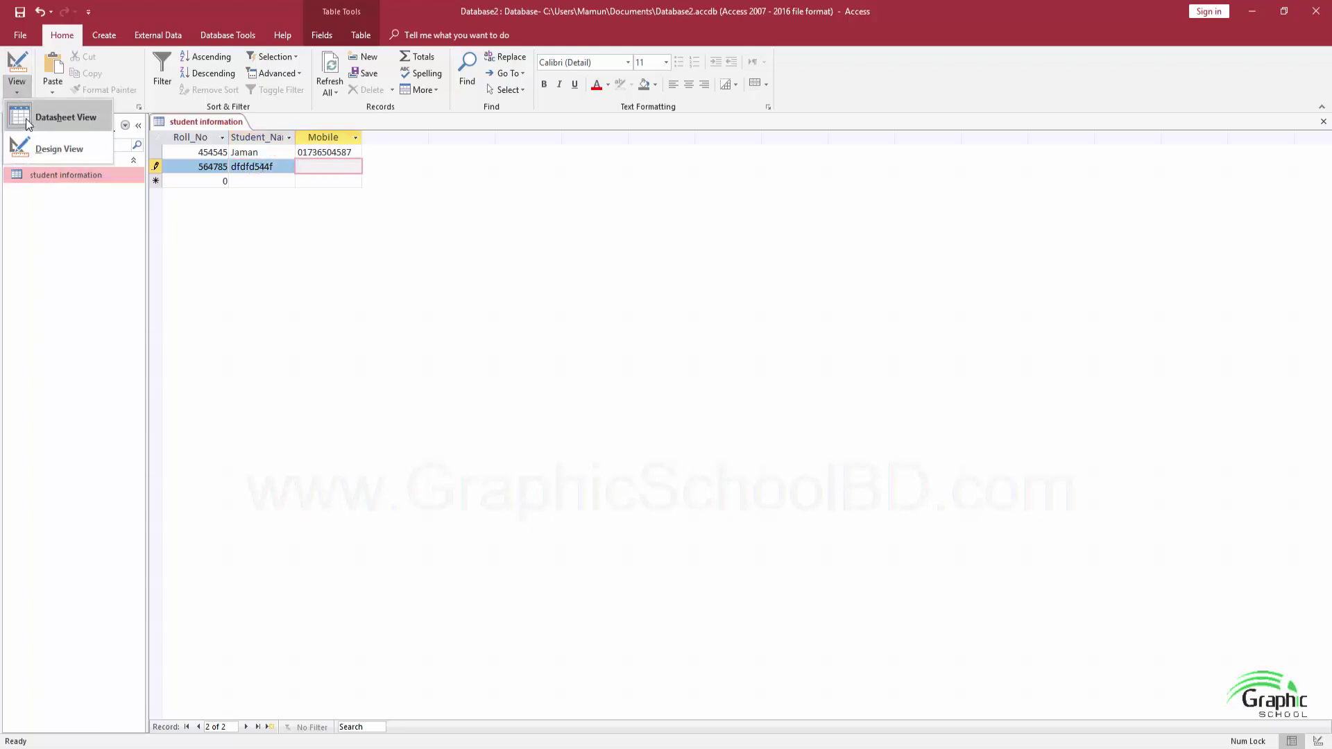
pyautogui.click(27, 151)
# Add a field named Admission_Date with the Date/Time data type below Mobile
pyautogui.click(232, 192)
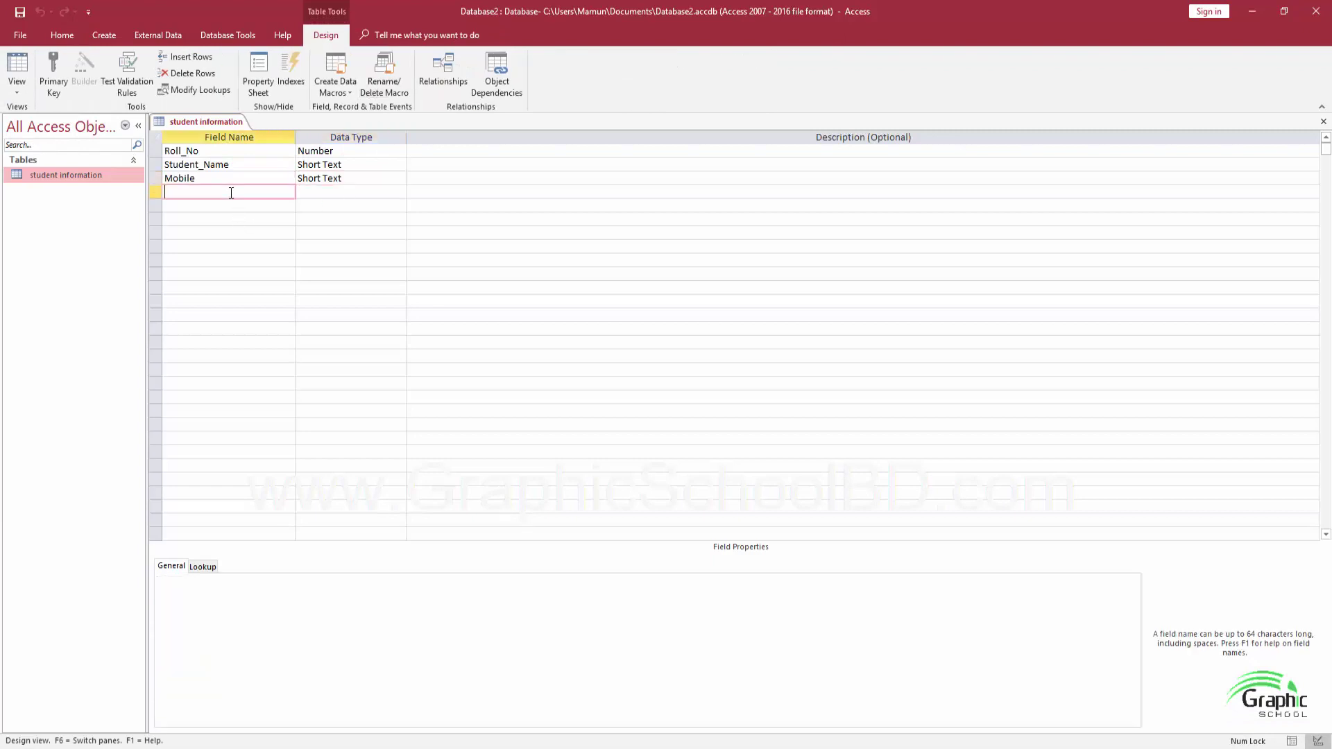
pyautogui.click(340, 192)
pyautogui.click(400, 191)
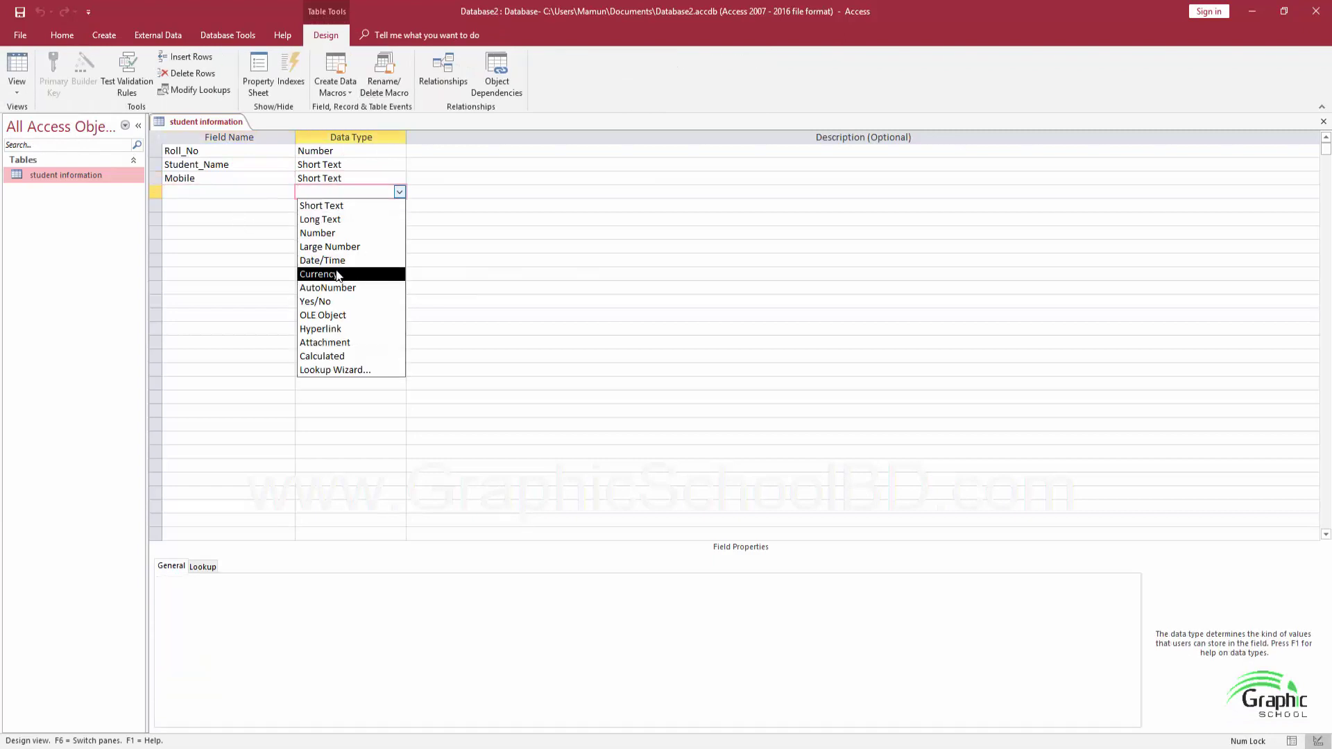
pyautogui.click(202, 193)
pyautogui.write('Date')
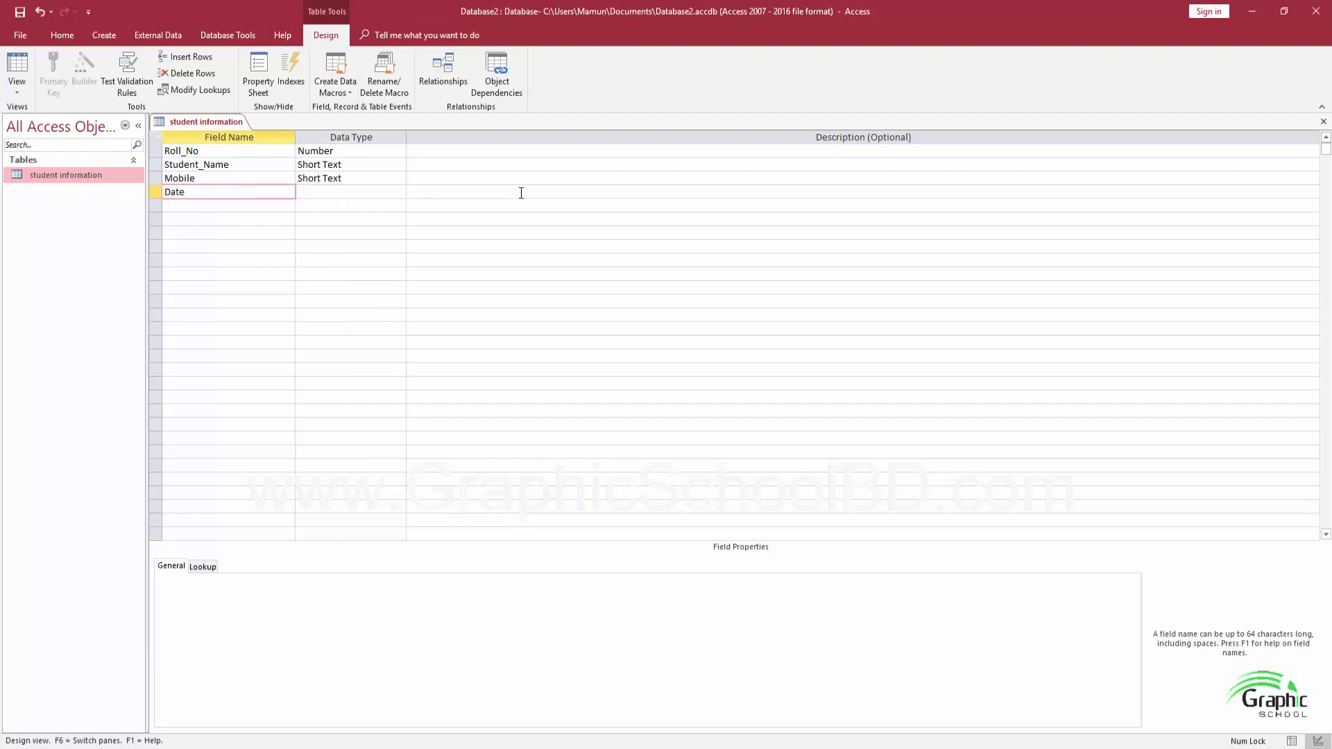
pyautogui.press('BackSpace')
pyautogui.press('BackSpace')
pyautogui.press('BackSpace')
pyautogui.write('Admission_Date')
pyautogui.press('Tab')
pyautogui.click(399, 191)
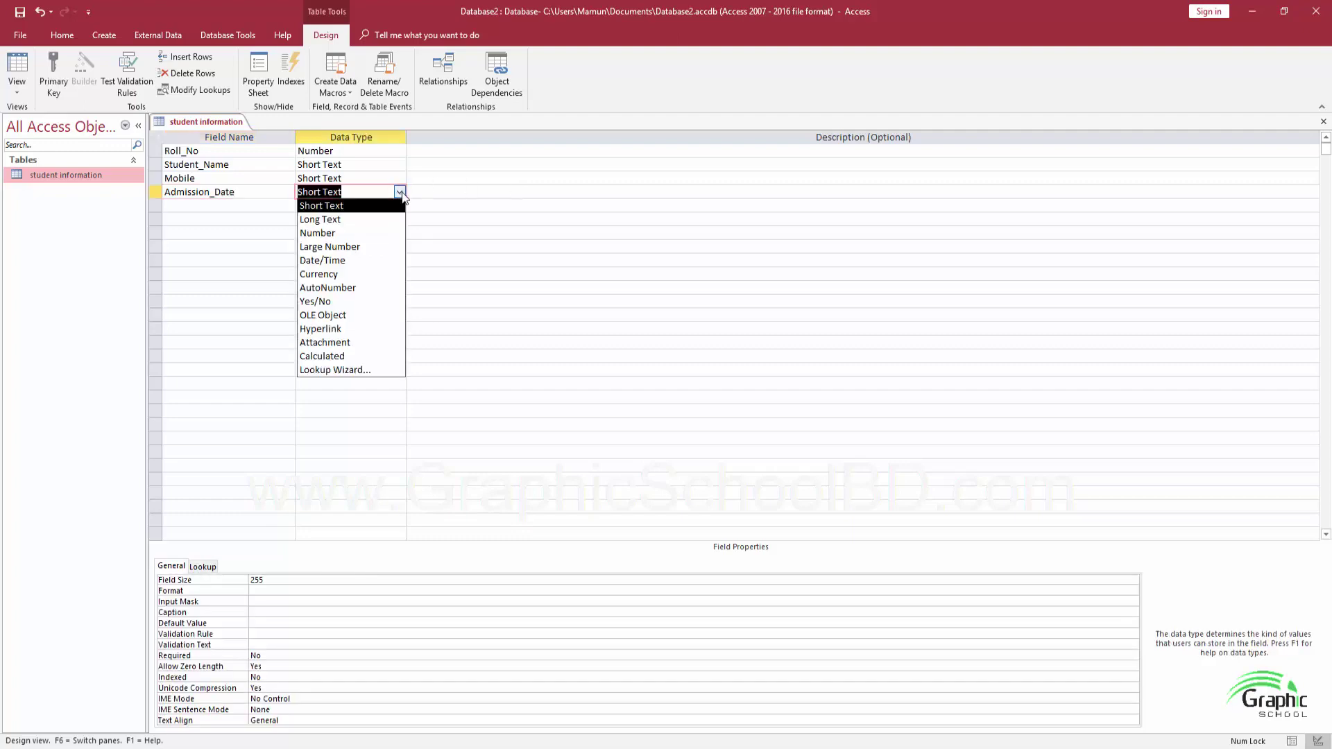
pyautogui.click(351, 261)
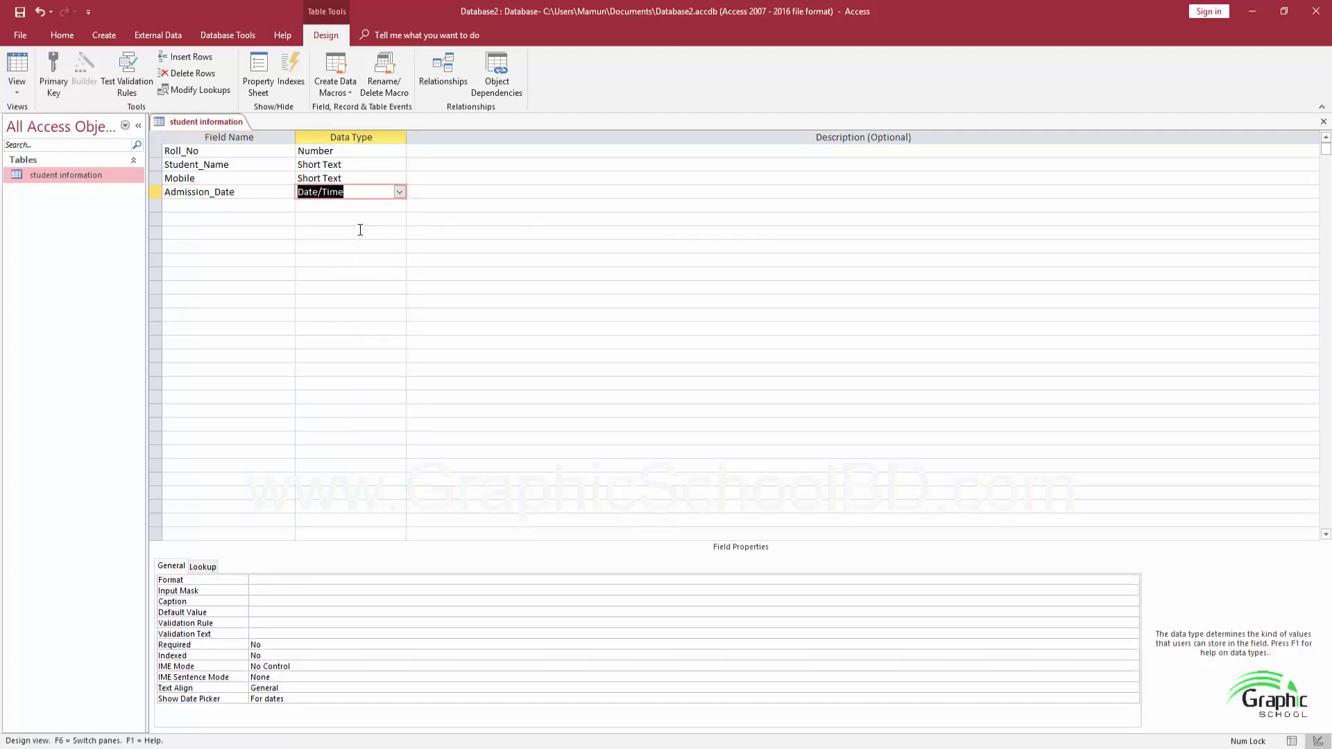
pyautogui.click(253, 205)
pyautogui.press('Tab')
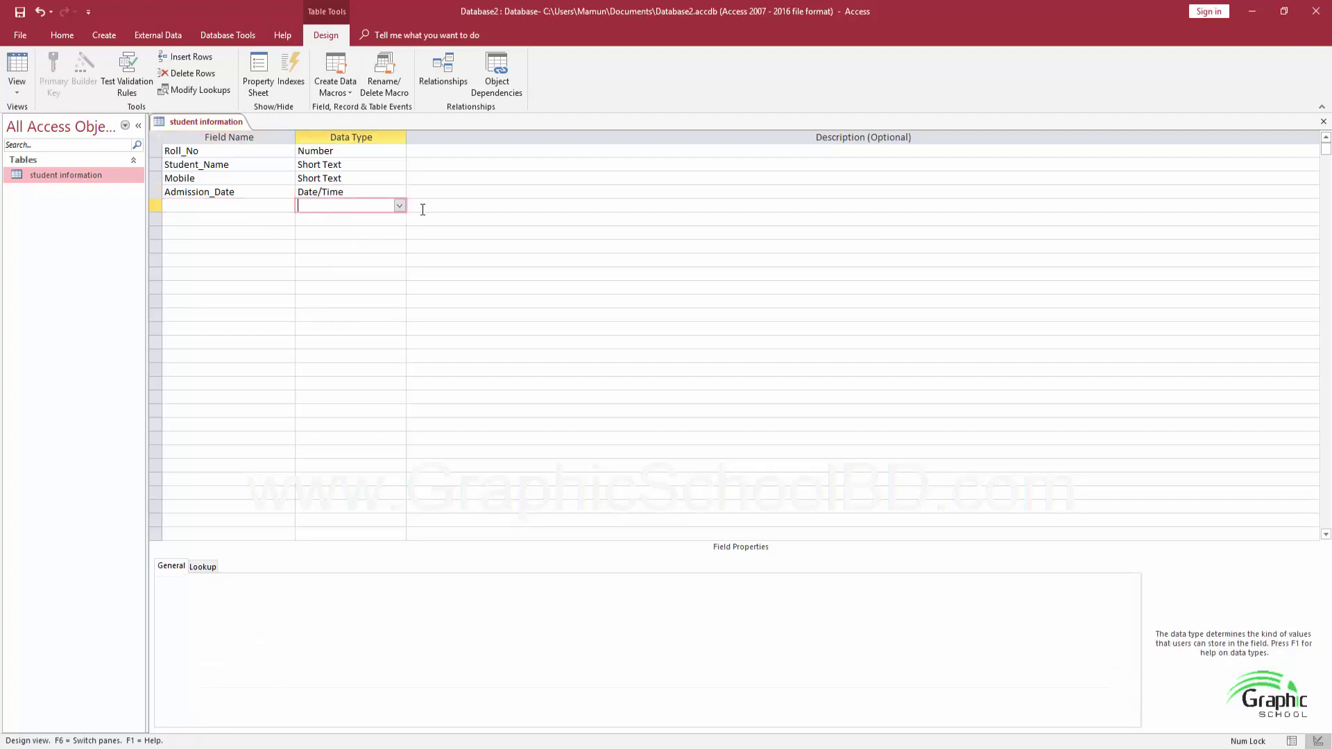
# Add a fifth field named Amount with the Currency data type
pyautogui.click(399, 206)
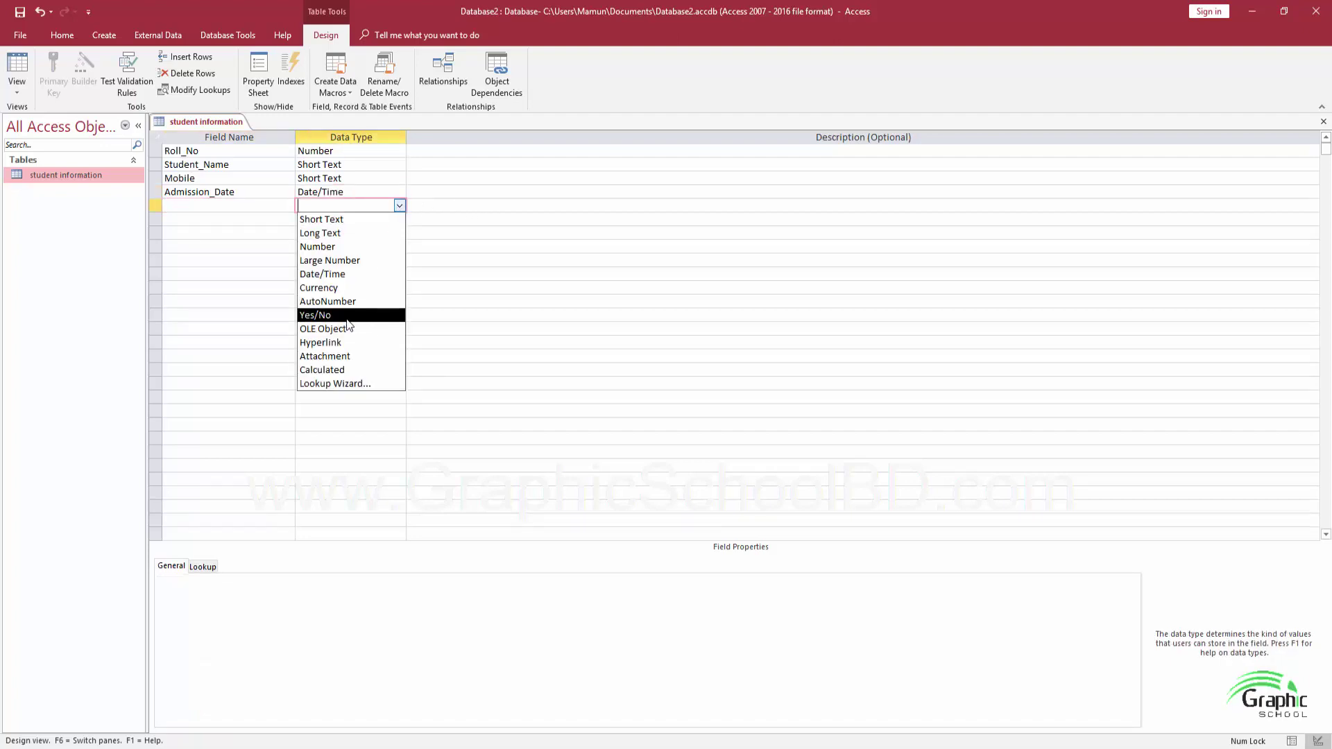
pyautogui.click(331, 287)
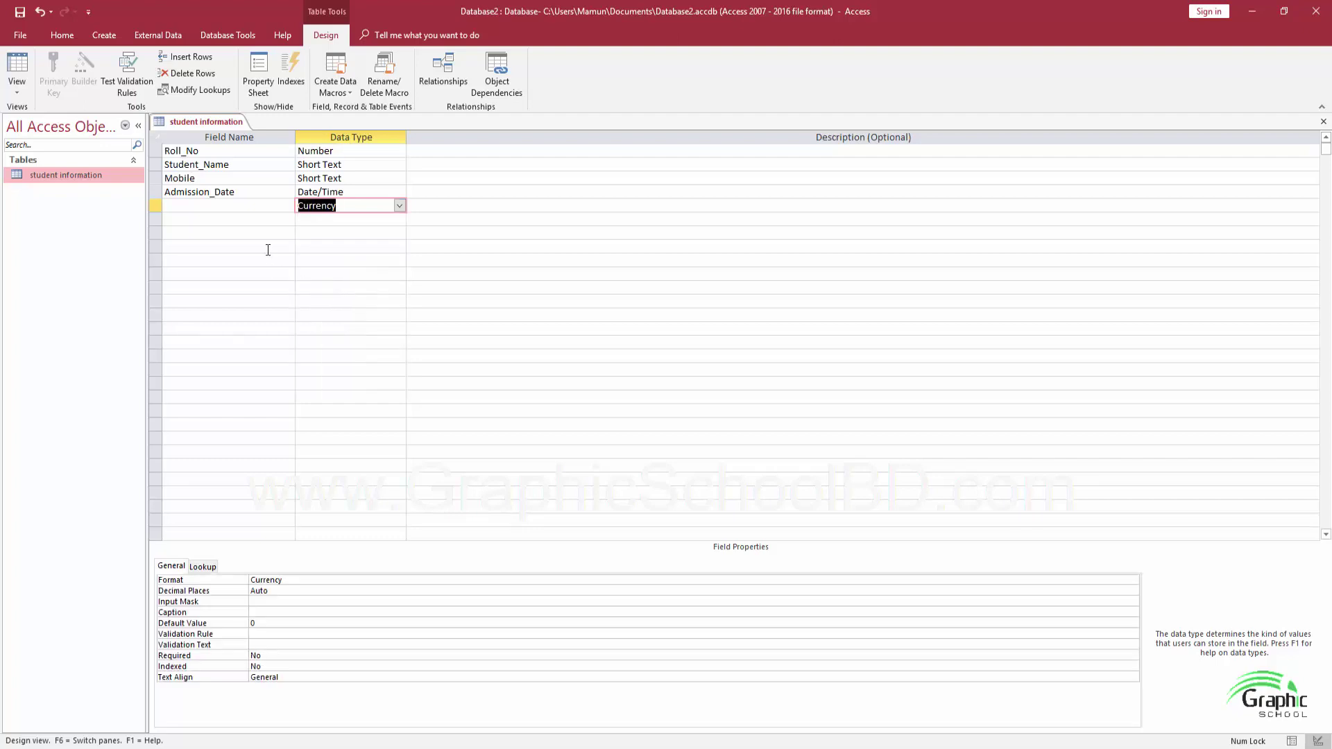
pyautogui.click(224, 206)
pyautogui.write('Amoun')
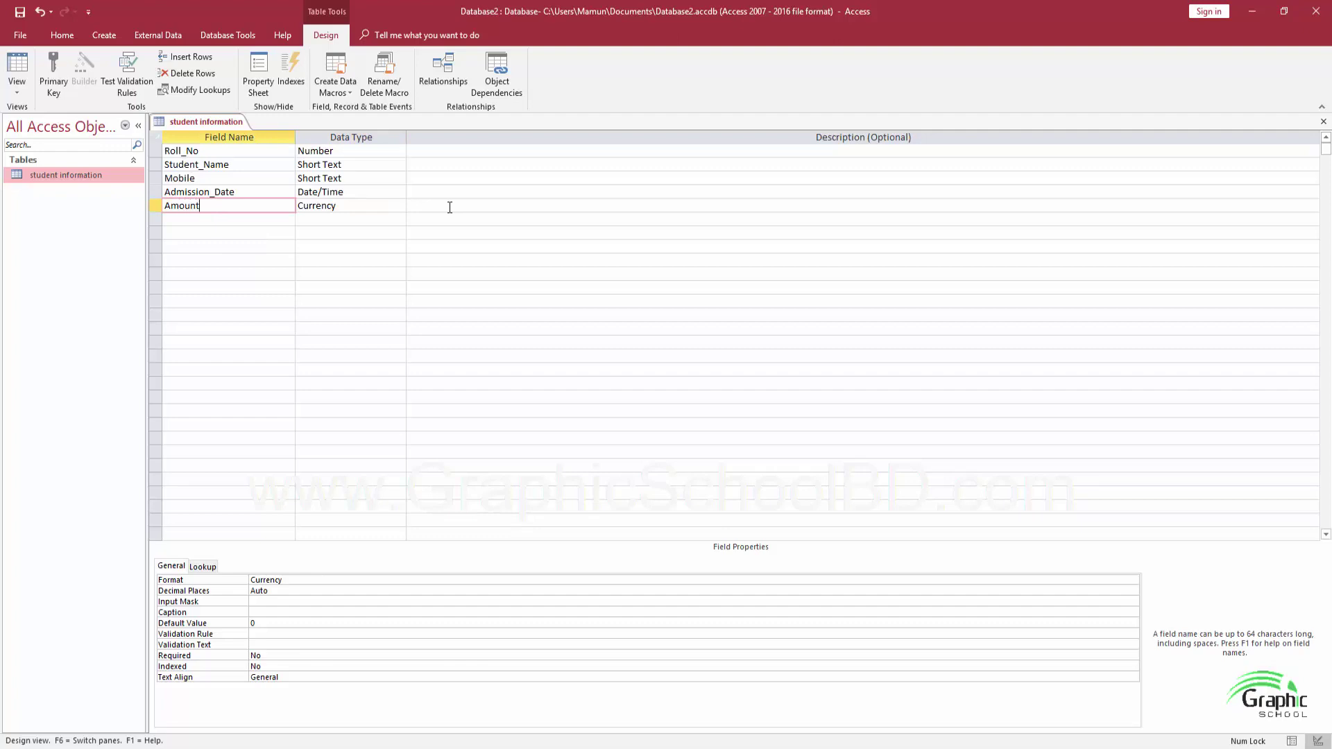
pyautogui.write('t')
pyautogui.click(394, 212)
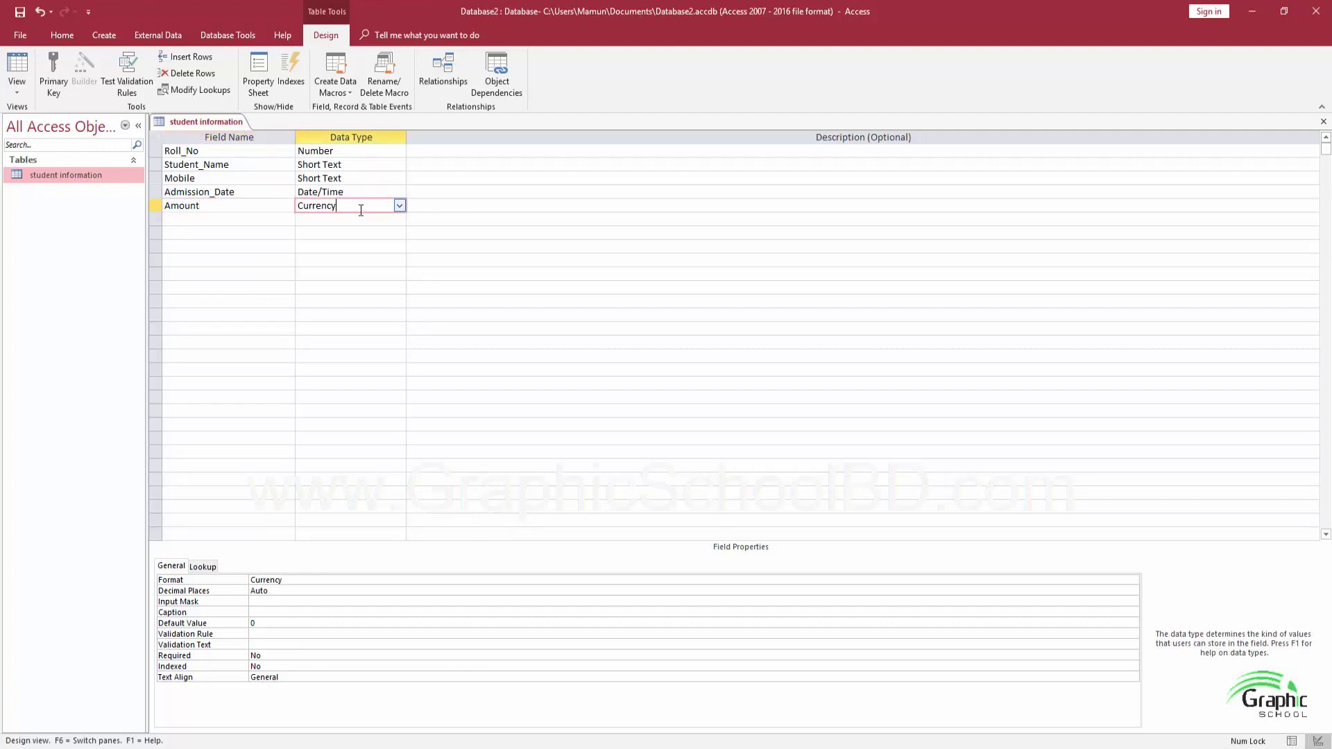
# Add an Agree field of type Yes/No, then switch to Datasheet View
pyautogui.click(237, 224)
pyautogui.click(372, 220)
pyautogui.click(399, 219)
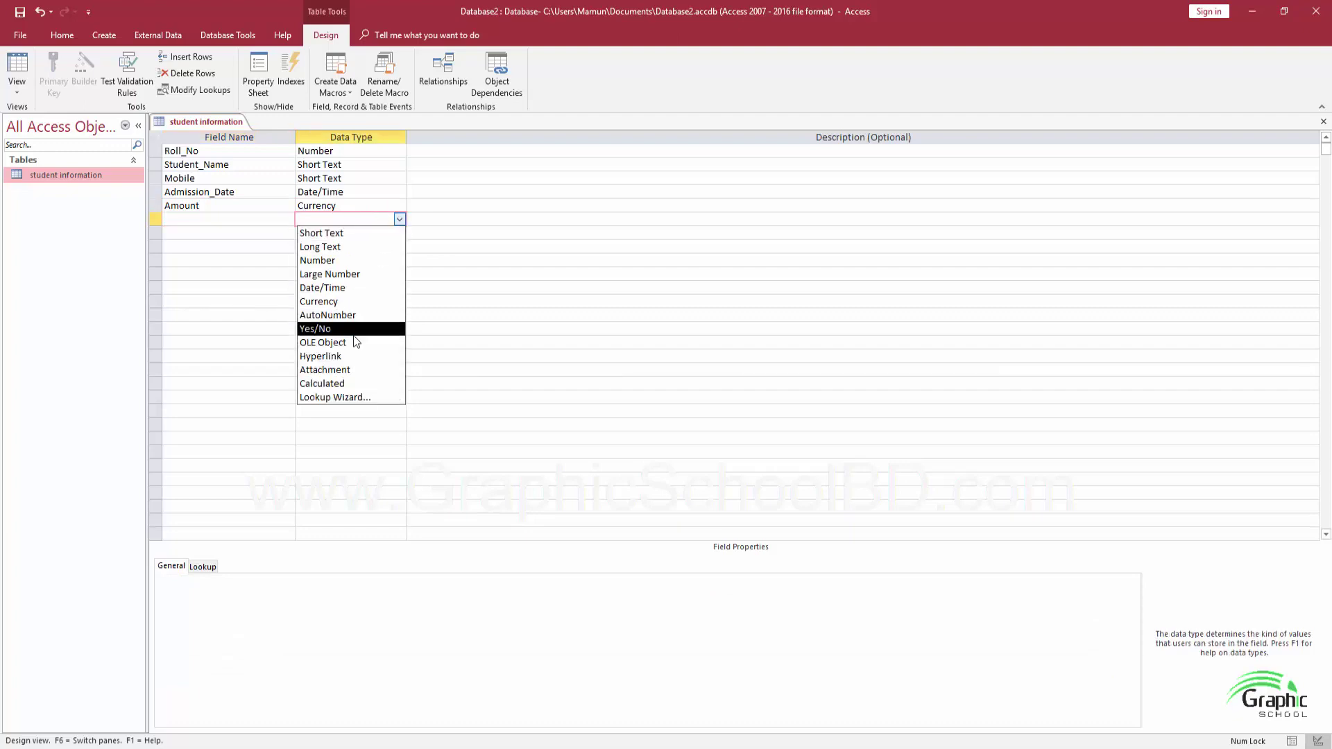
pyautogui.click(209, 222)
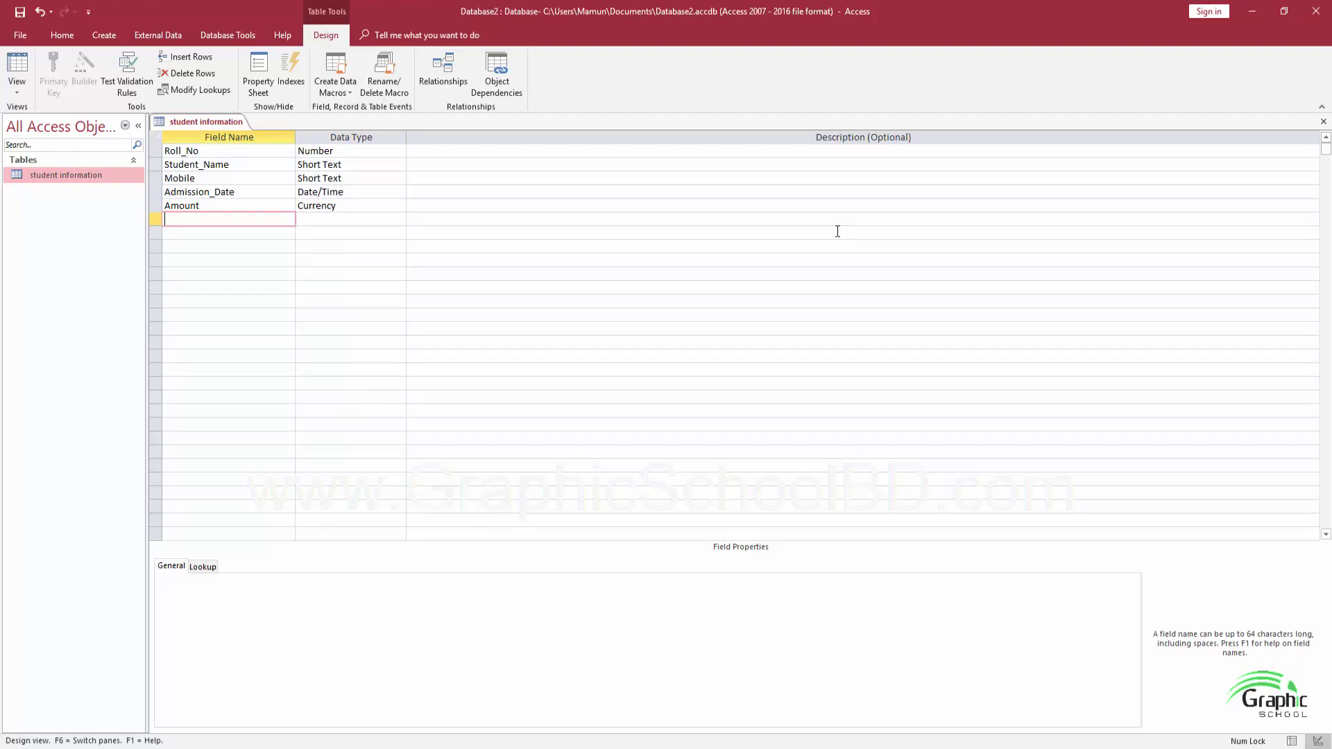
pyautogui.write('A')
pyautogui.press('BackSpace')
pyautogui.write('Agree')
pyautogui.press('Tab')
pyautogui.click(399, 219)
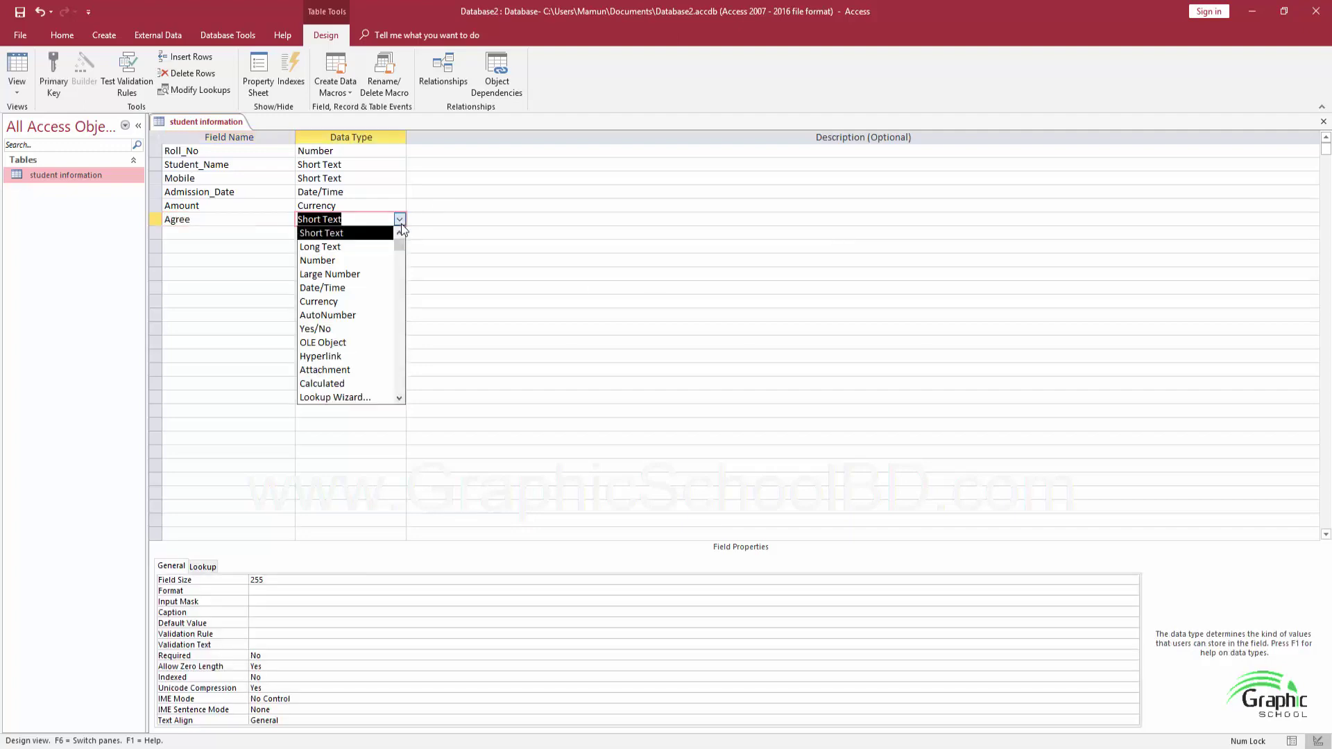
pyautogui.click(315, 329)
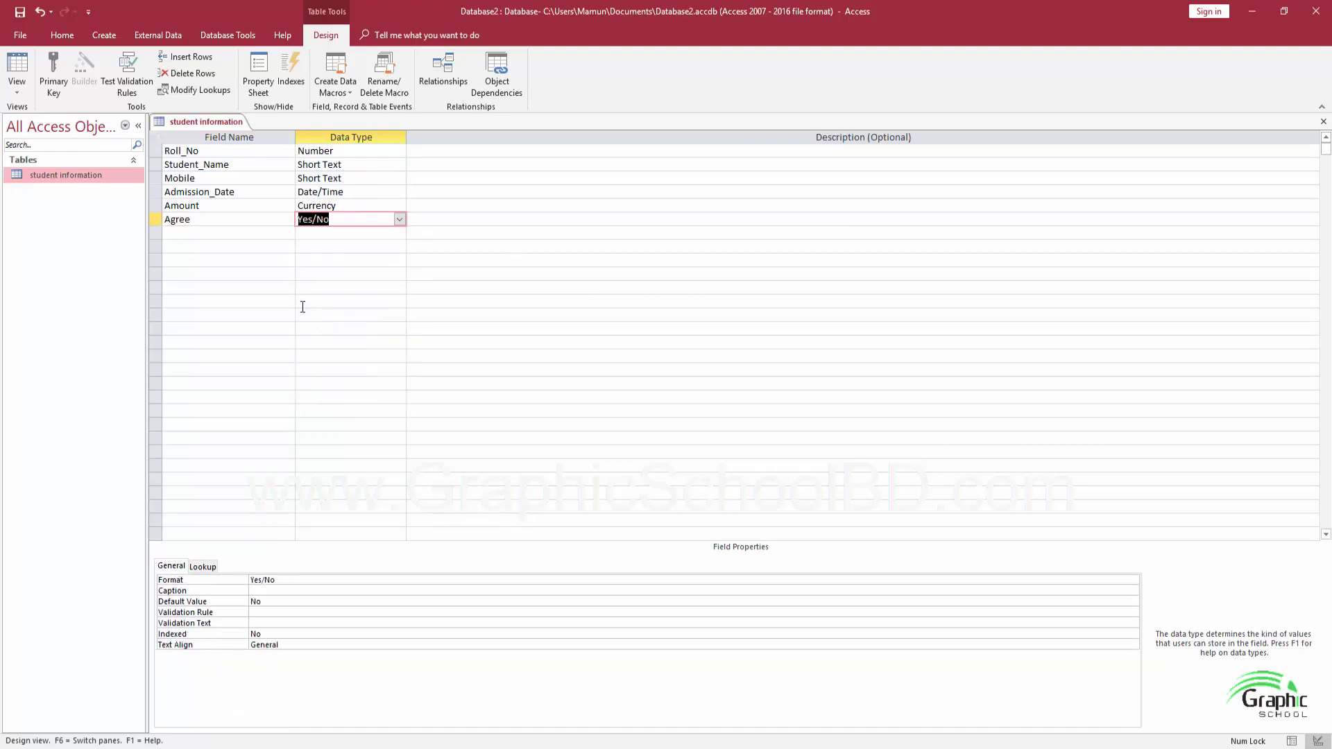
pyautogui.click(16, 87)
pyautogui.click(35, 119)
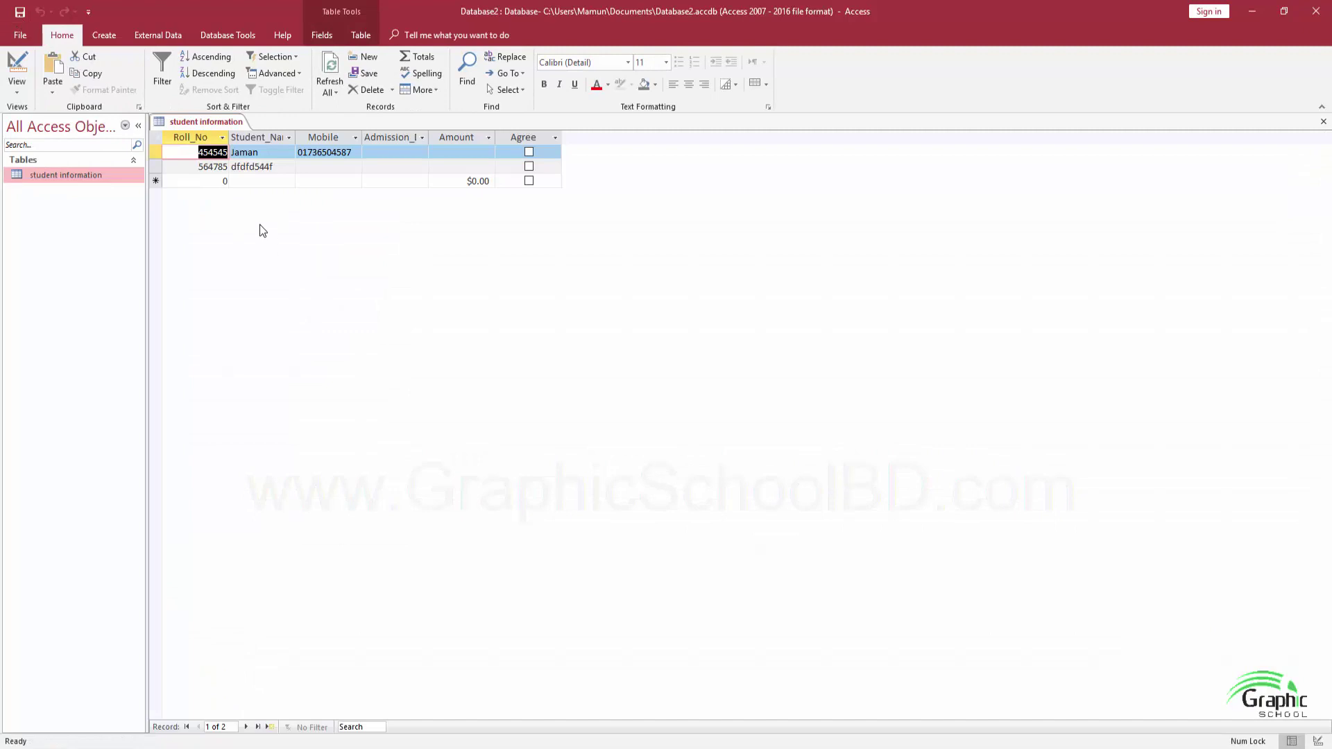
# Set the first record's admission date to 8 May 2018 using the date picker
pyautogui.click(391, 151)
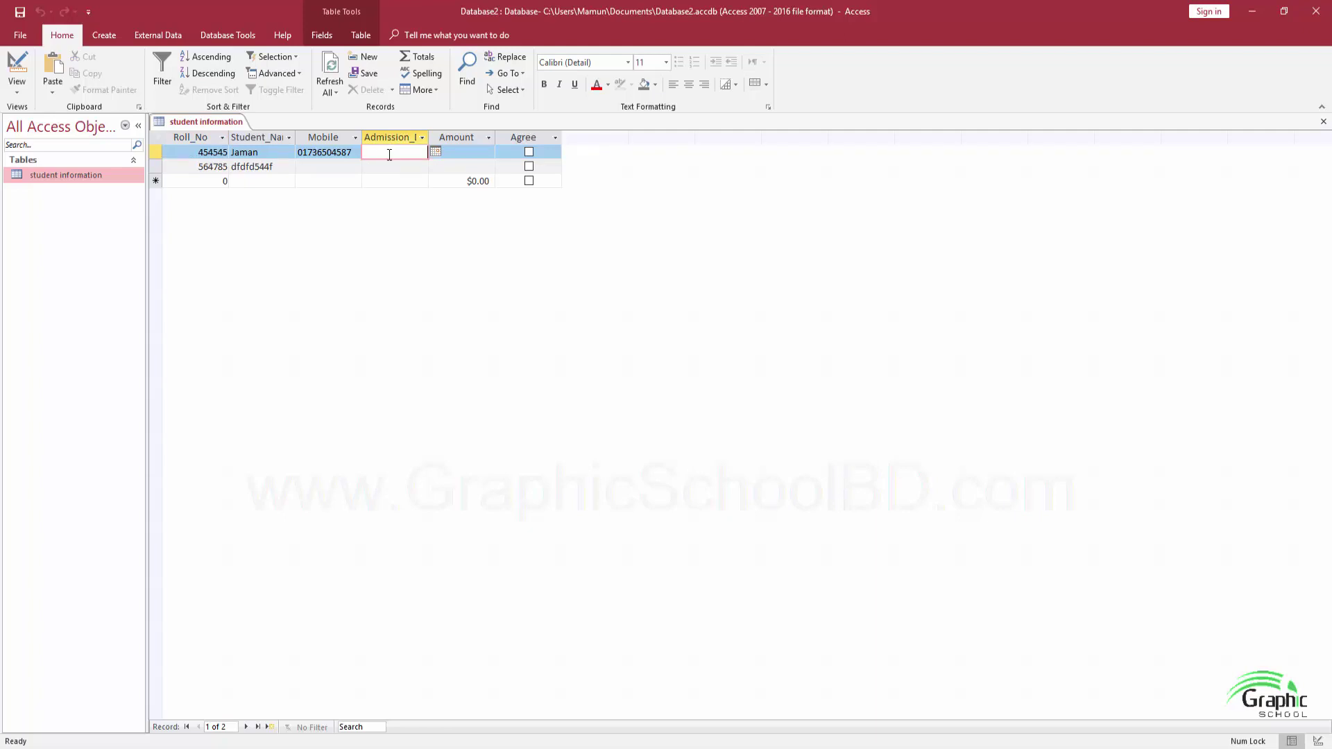
pyautogui.click(435, 153)
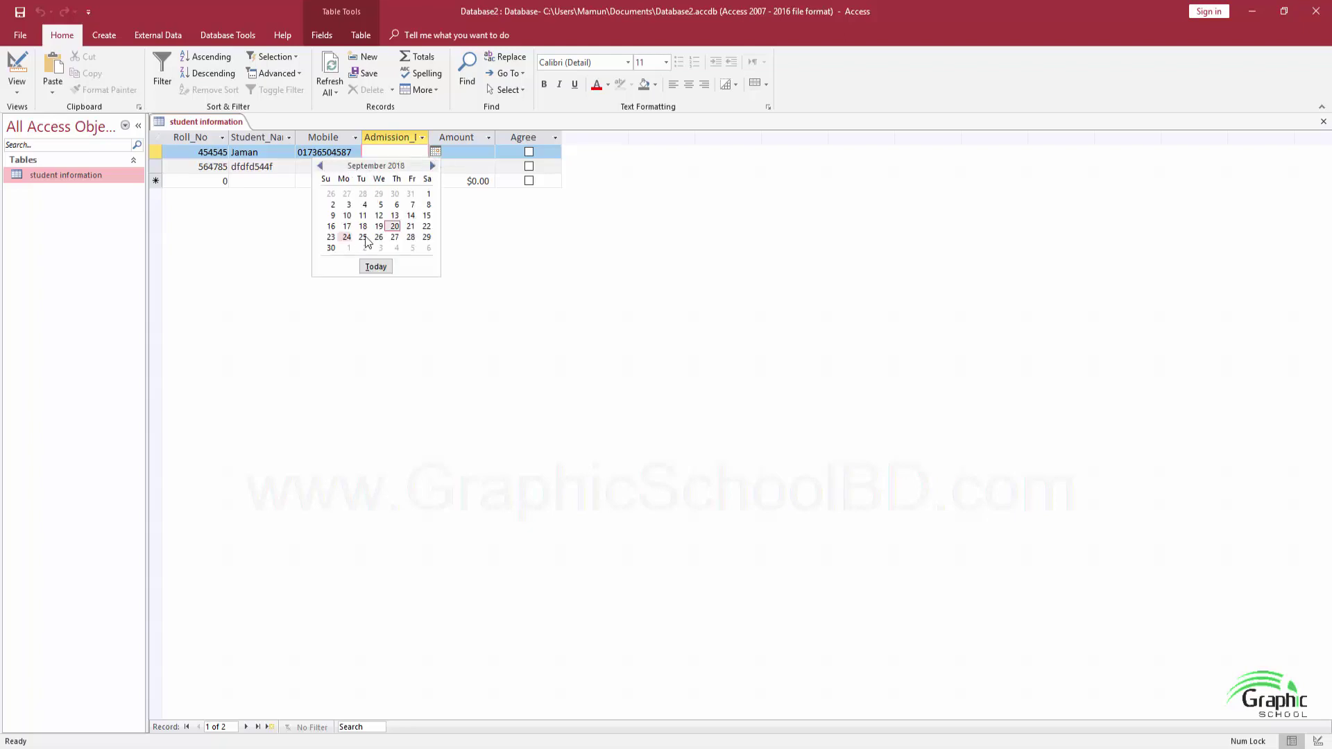
pyautogui.click(322, 165)
pyautogui.click(322, 165)
pyautogui.click(321, 165)
pyautogui.click(321, 166)
pyautogui.click(362, 204)
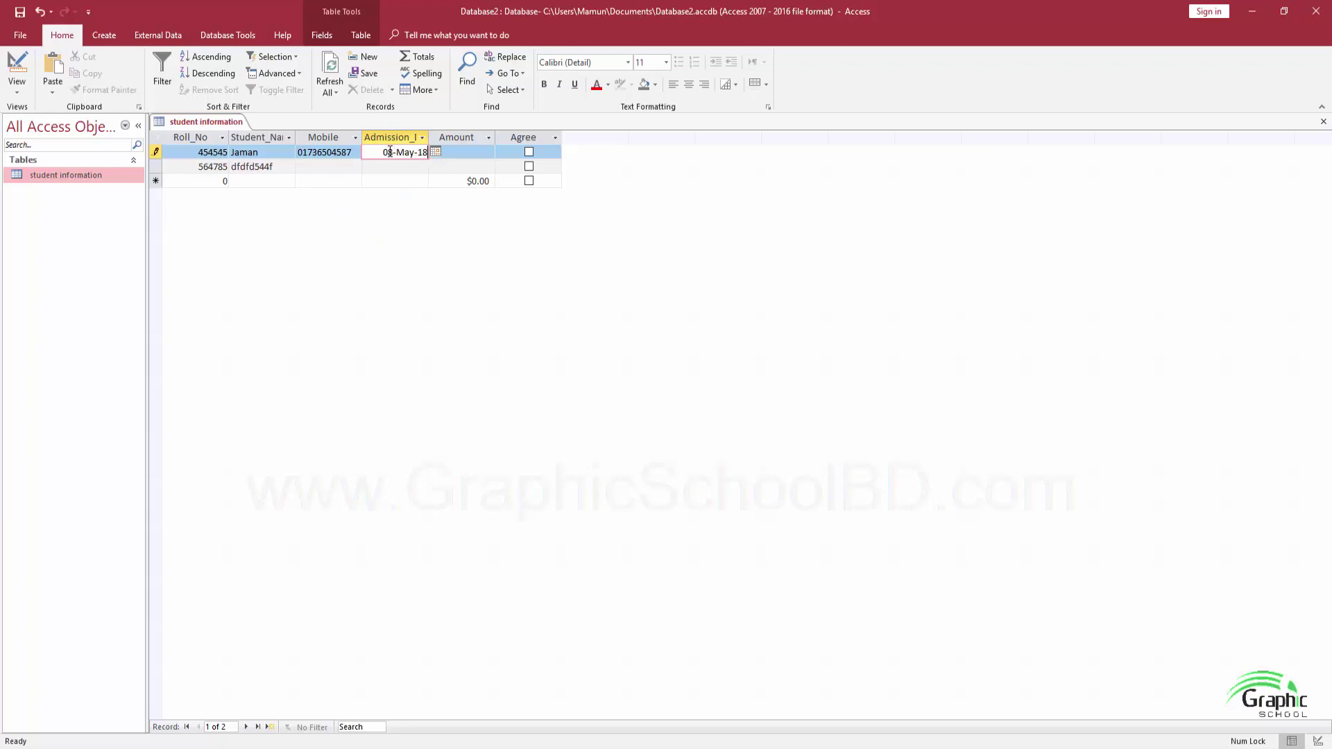
# Enter 4544 as the first record's Amount and tick its Agree box
pyautogui.click(476, 151)
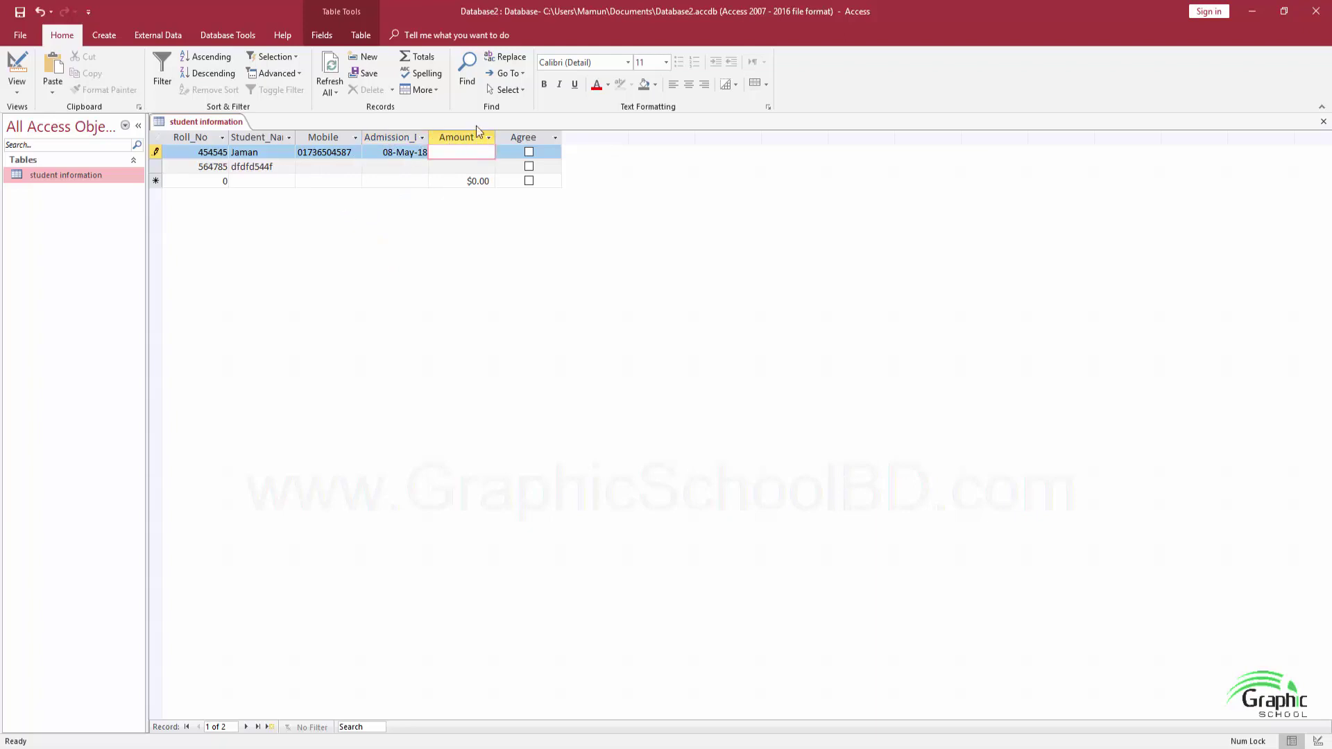
pyautogui.write('4544')
pyautogui.press('Tab')
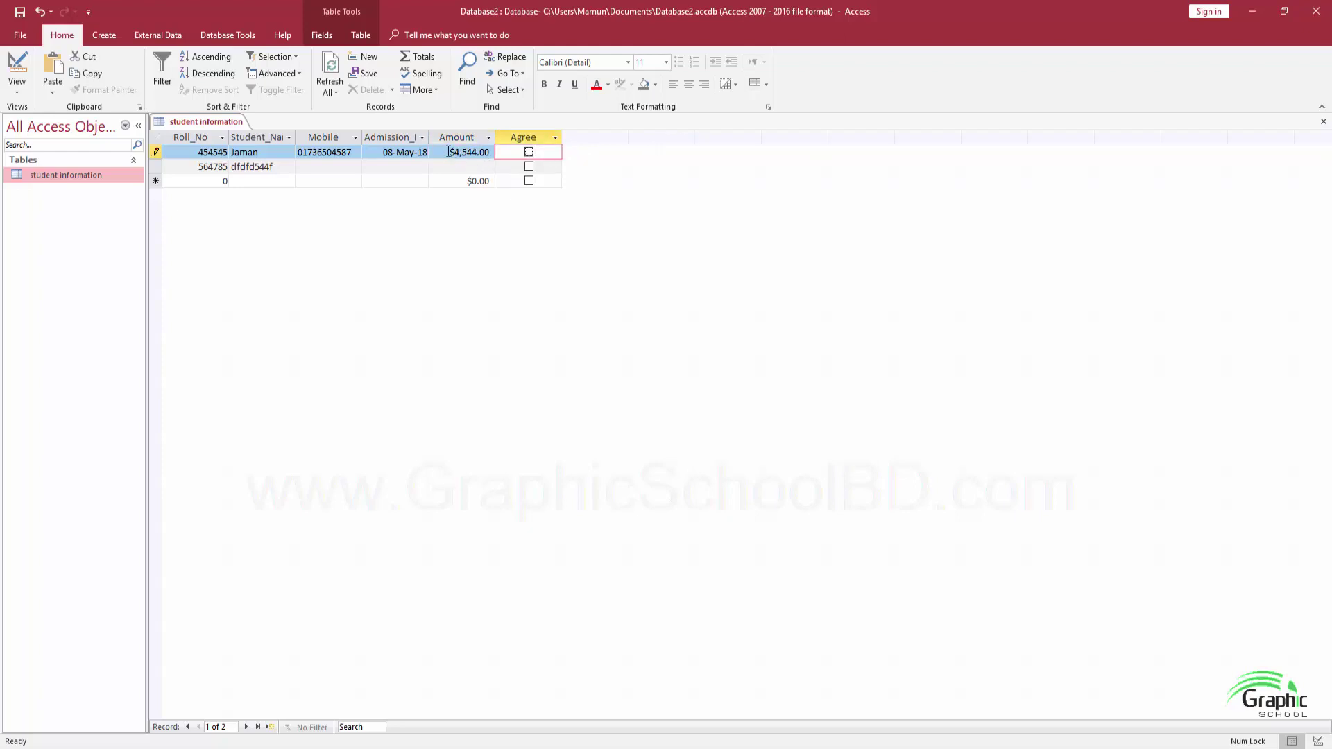
pyautogui.click(529, 153)
pyautogui.click(528, 154)
pyautogui.click(308, 168)
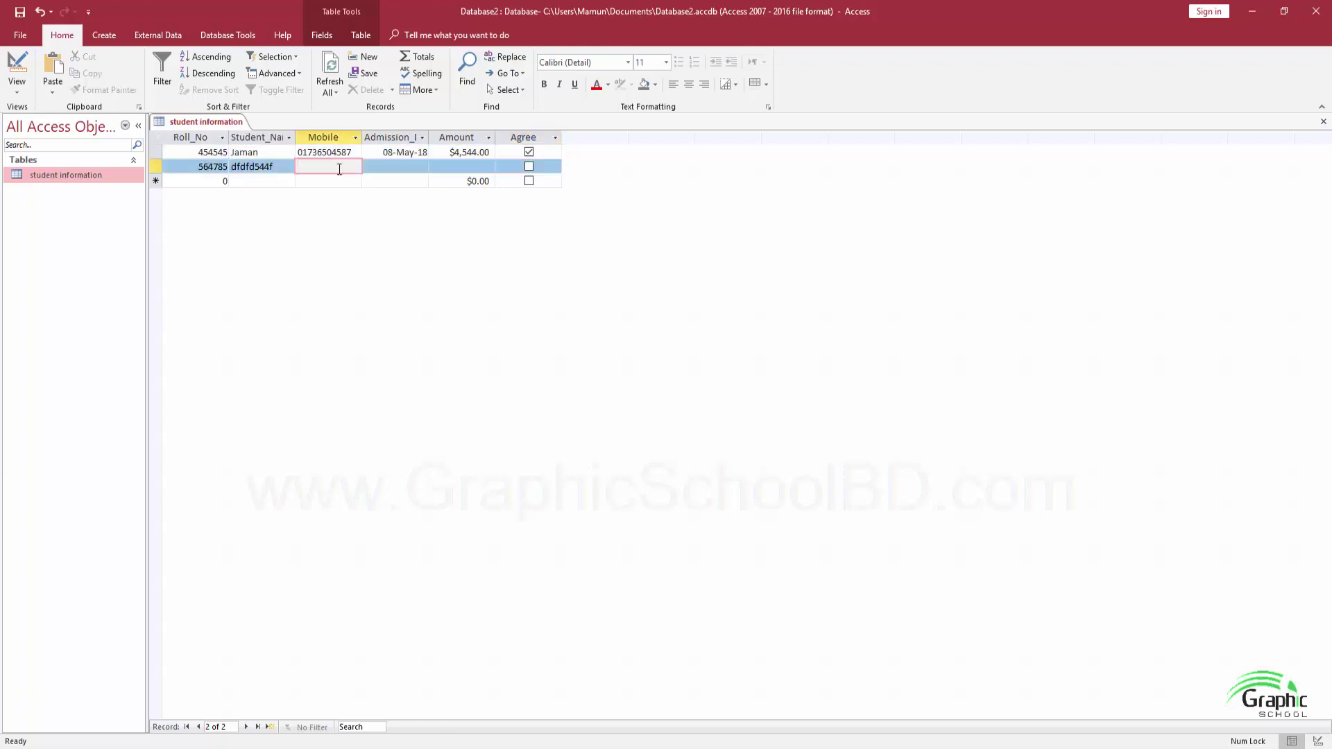
pyautogui.click(21, 93)
# In Design View, add a Department field after Agree with the Lookup Wizard data type
pyautogui.click(58, 152)
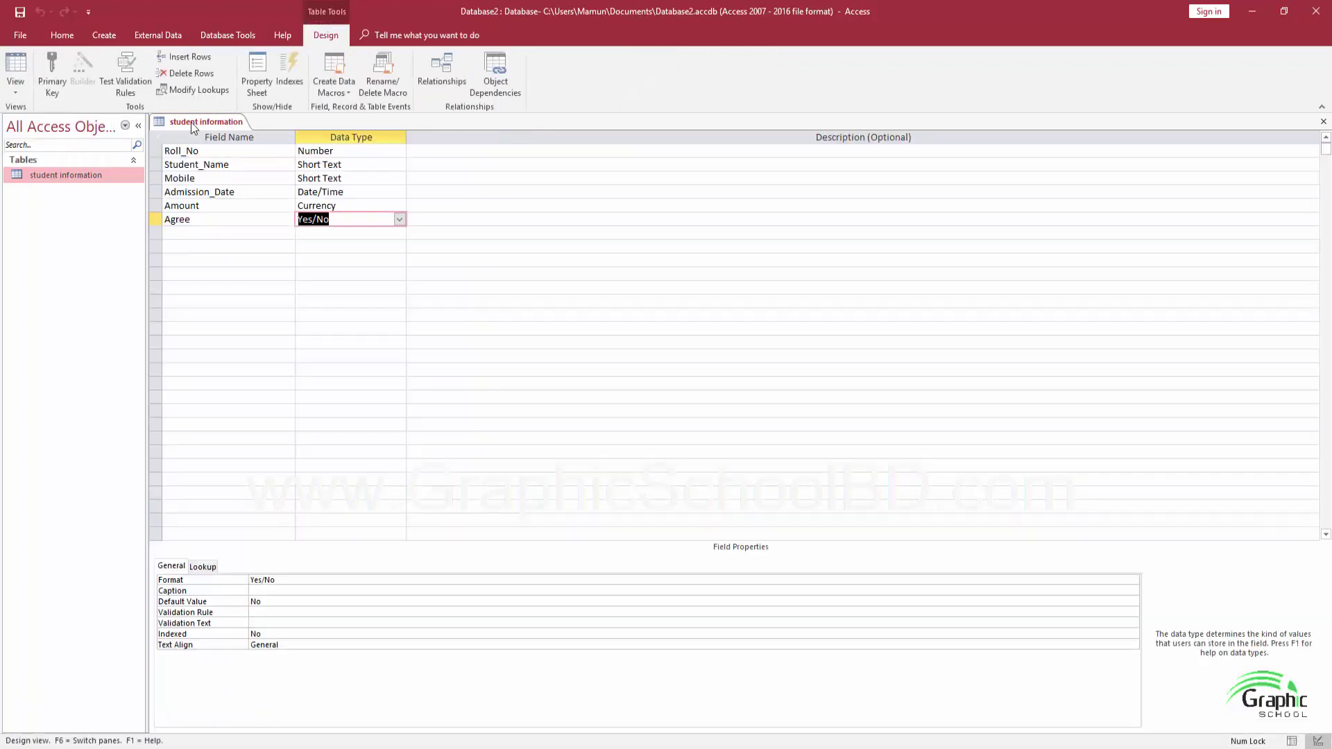
pyautogui.click(380, 235)
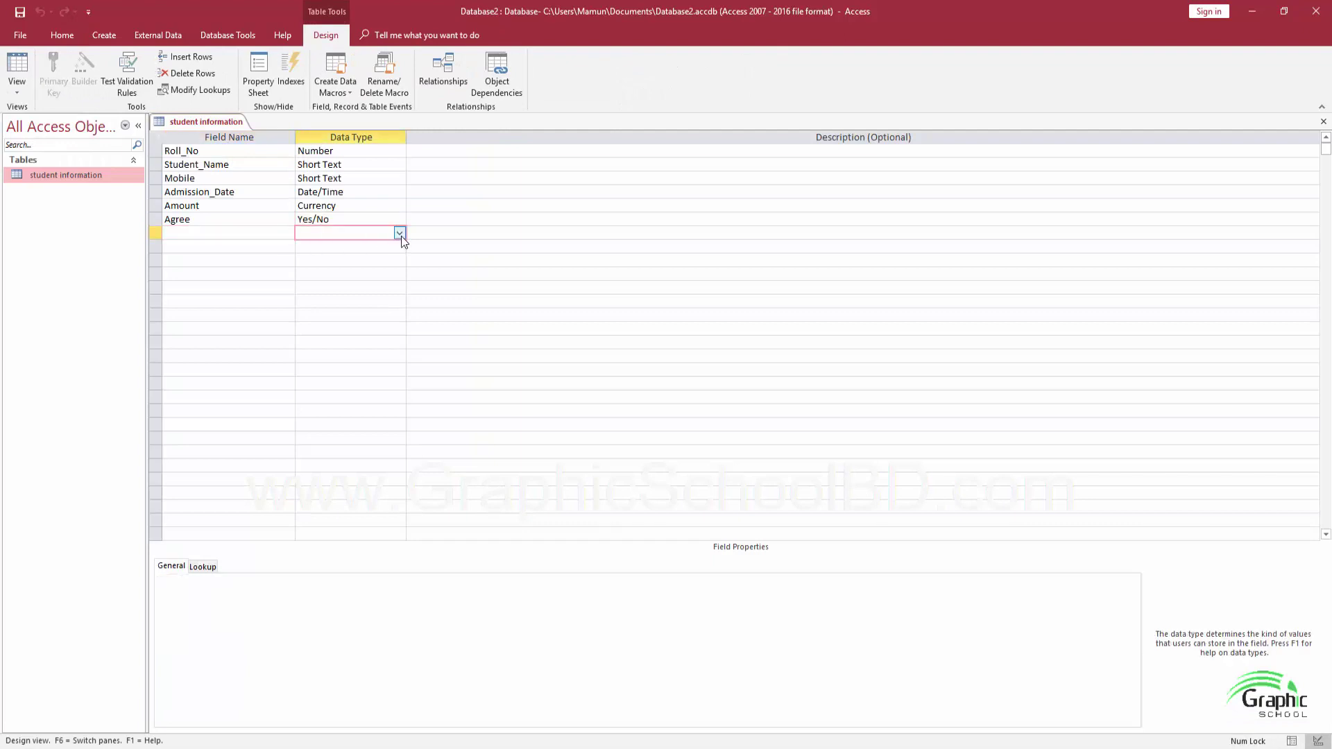
pyautogui.click(399, 234)
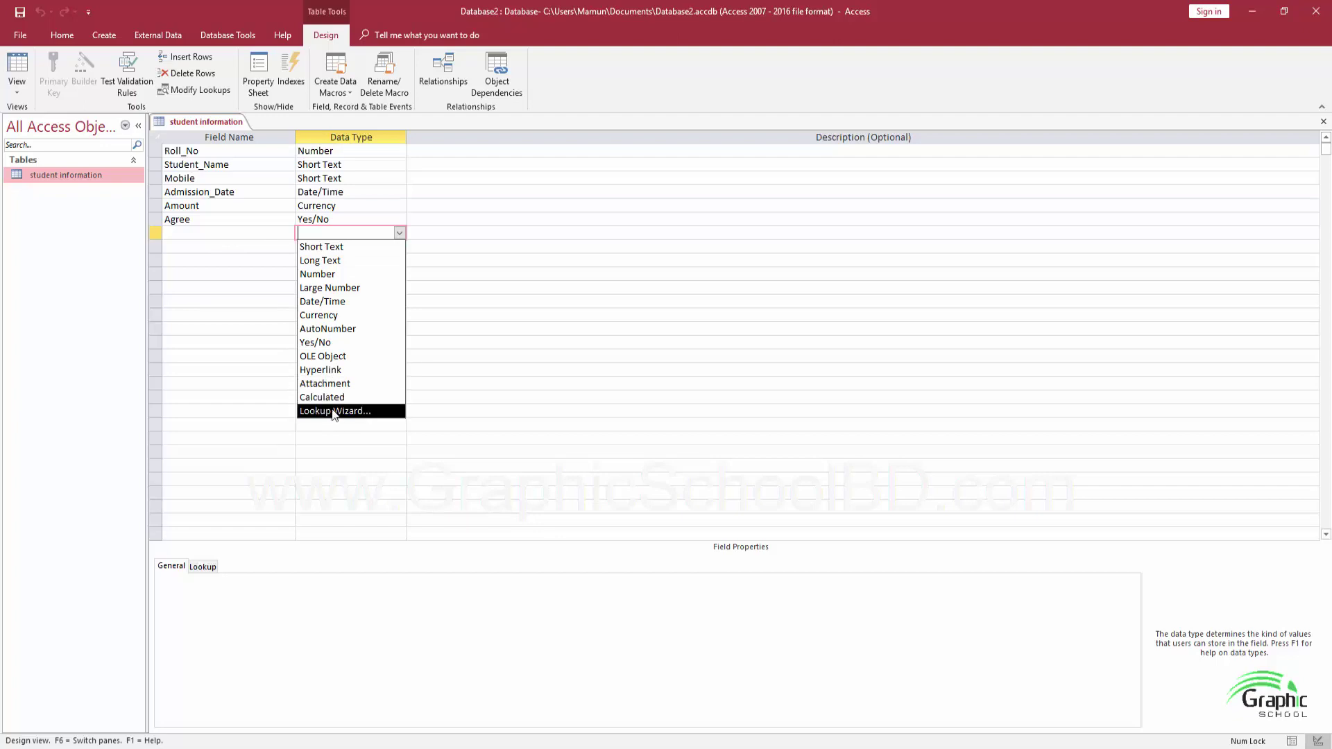
pyautogui.click(186, 236)
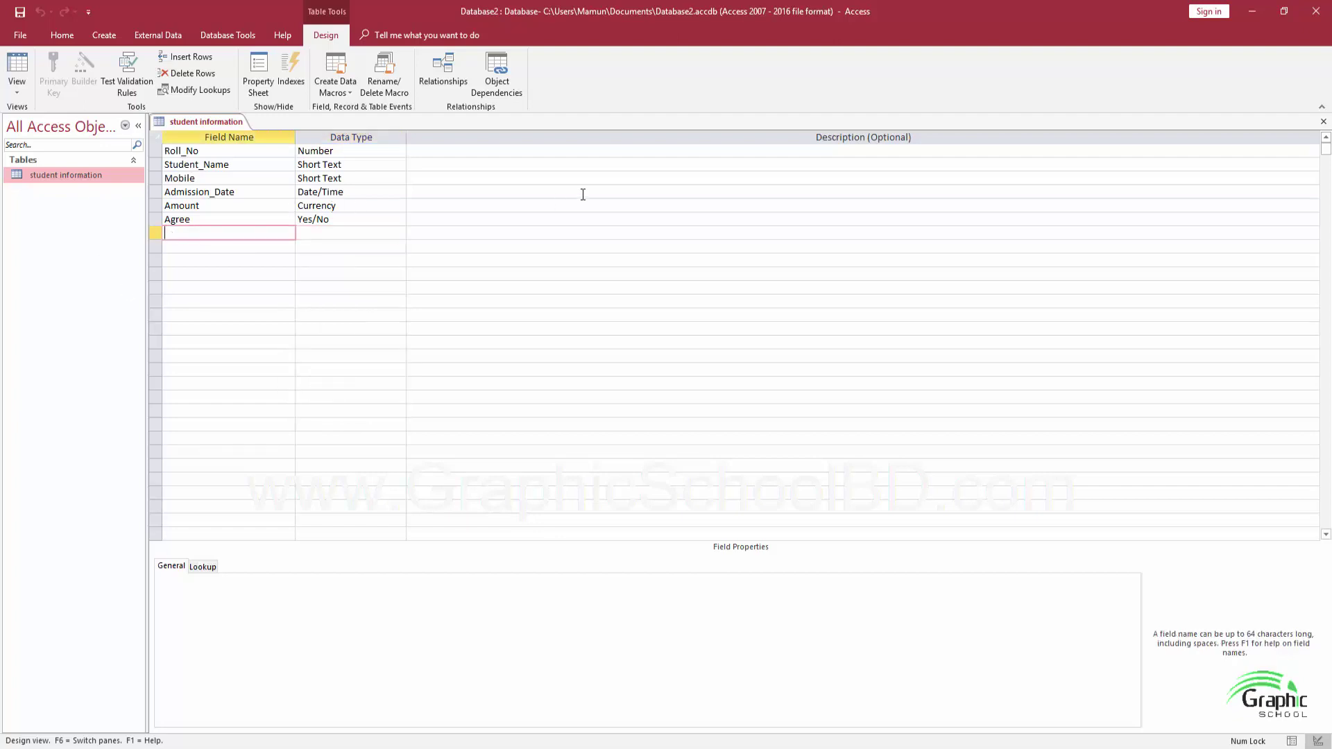
pyautogui.write('Department')
pyautogui.press('Tab')
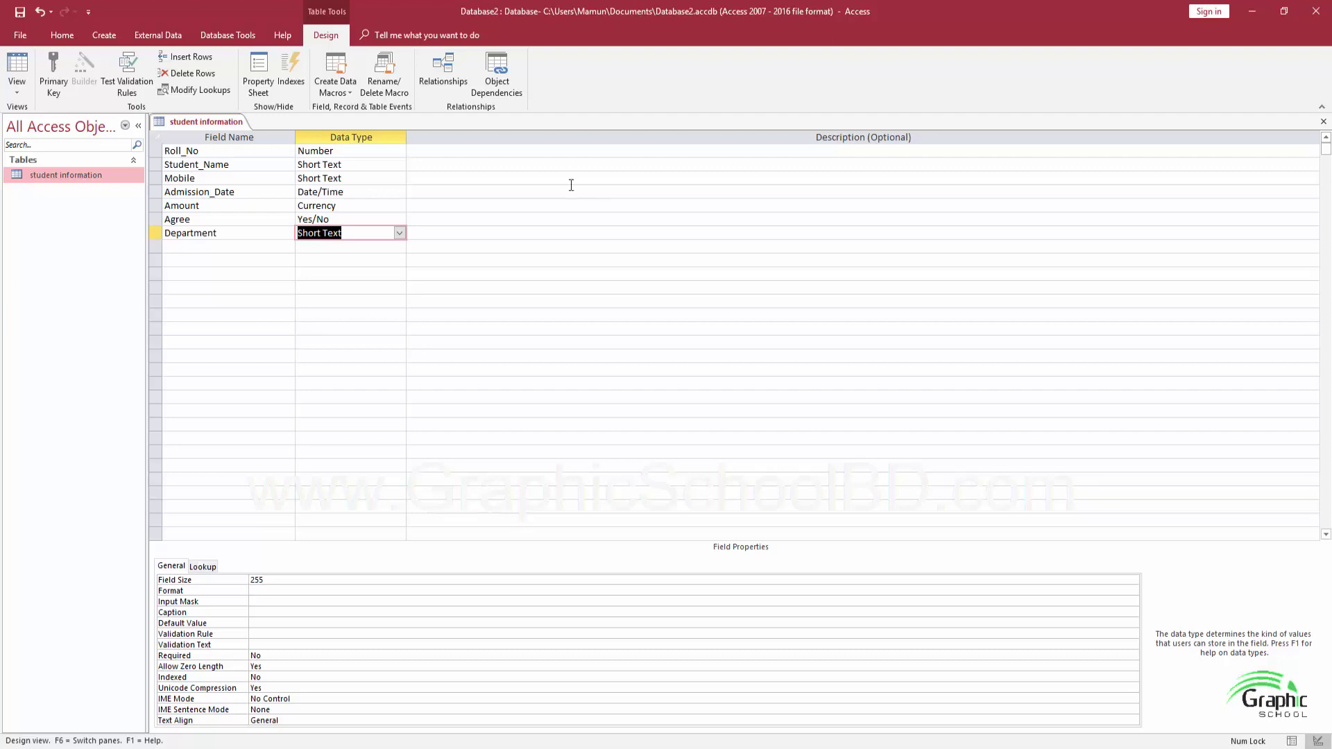
pyautogui.click(399, 234)
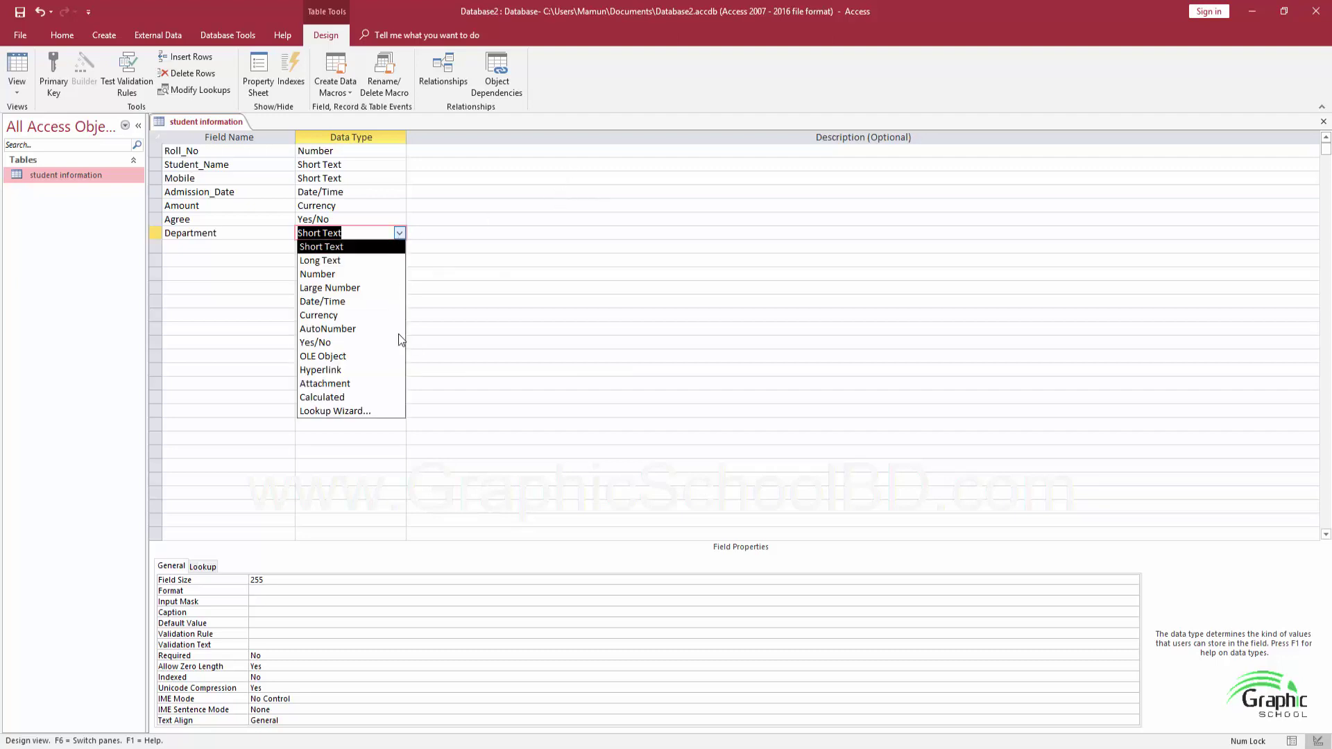
pyautogui.click(364, 413)
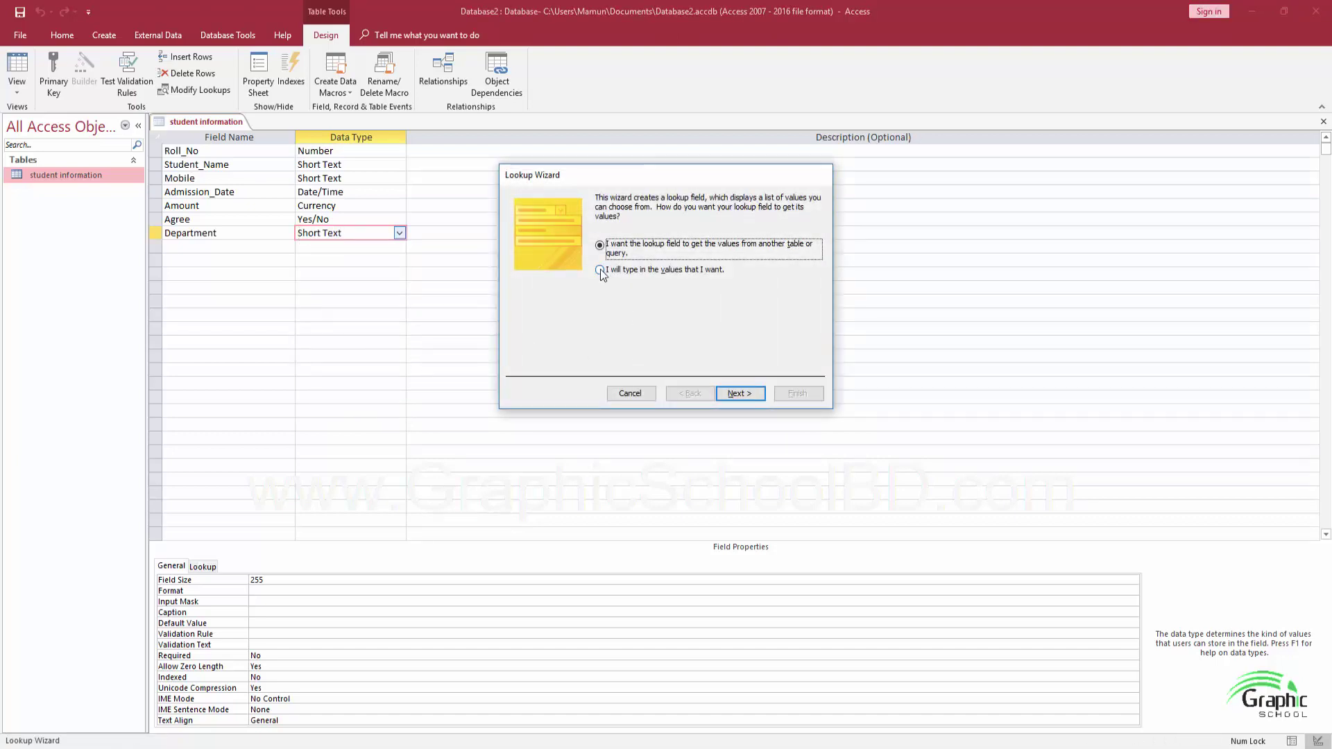
# Type the lookup values Civil, Electronics, Electrical and Computer into the wizard and finish it
pyautogui.click(601, 271)
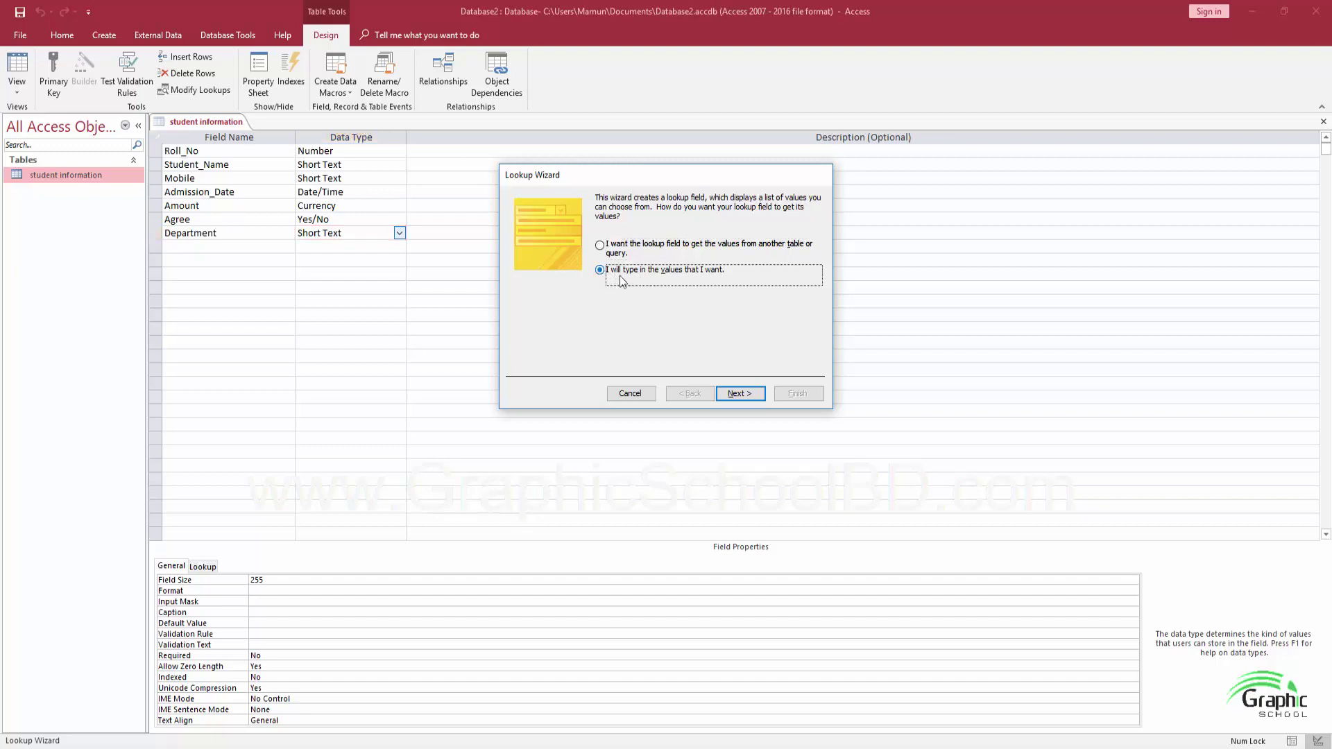
pyautogui.click(738, 393)
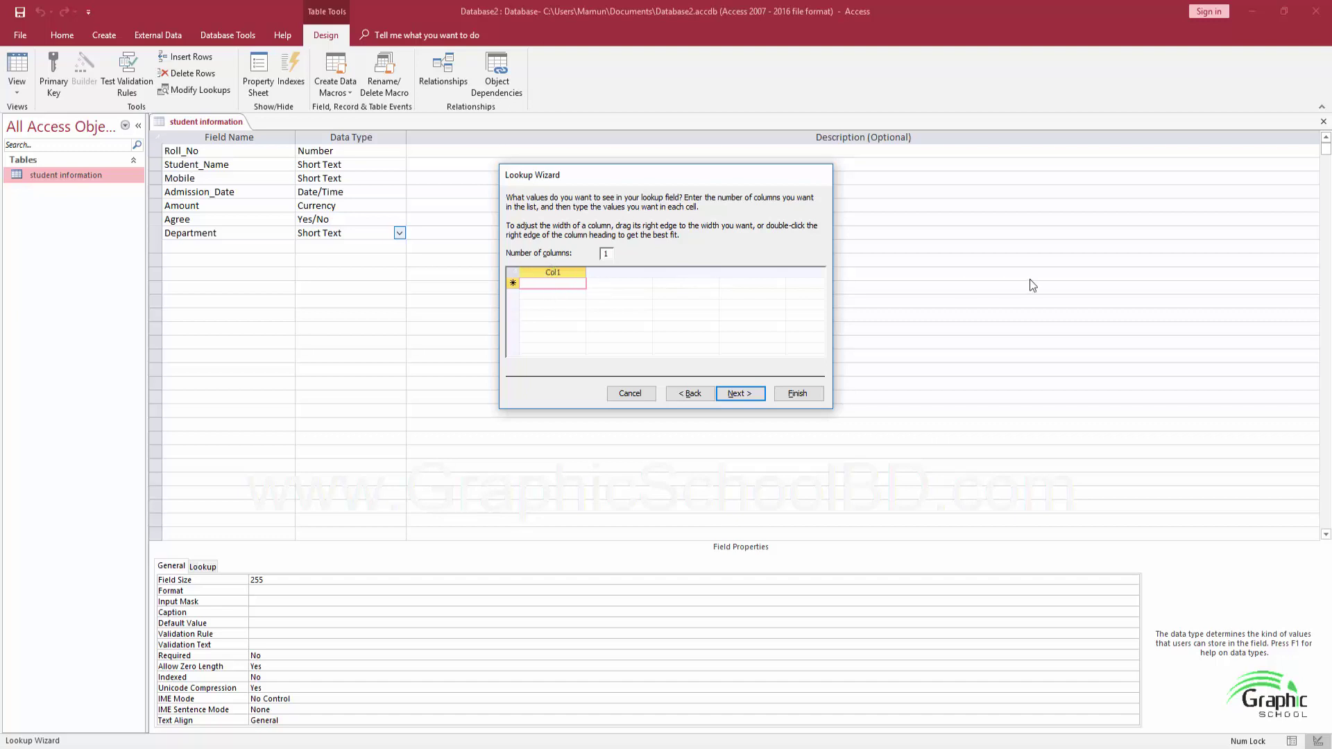
pyautogui.write('Civil')
pyautogui.press('Return')
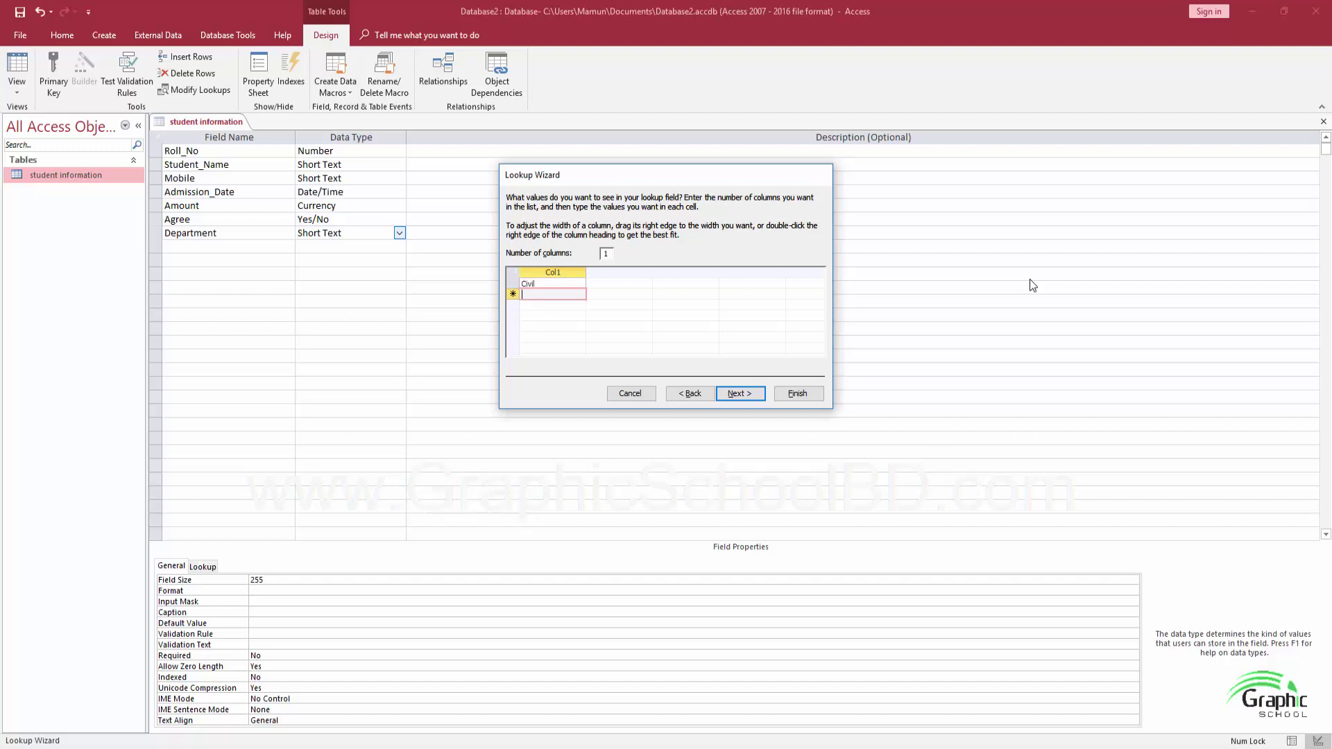
pyautogui.write('Electronics')
pyautogui.press('Return')
pyautogui.write('Eeec')
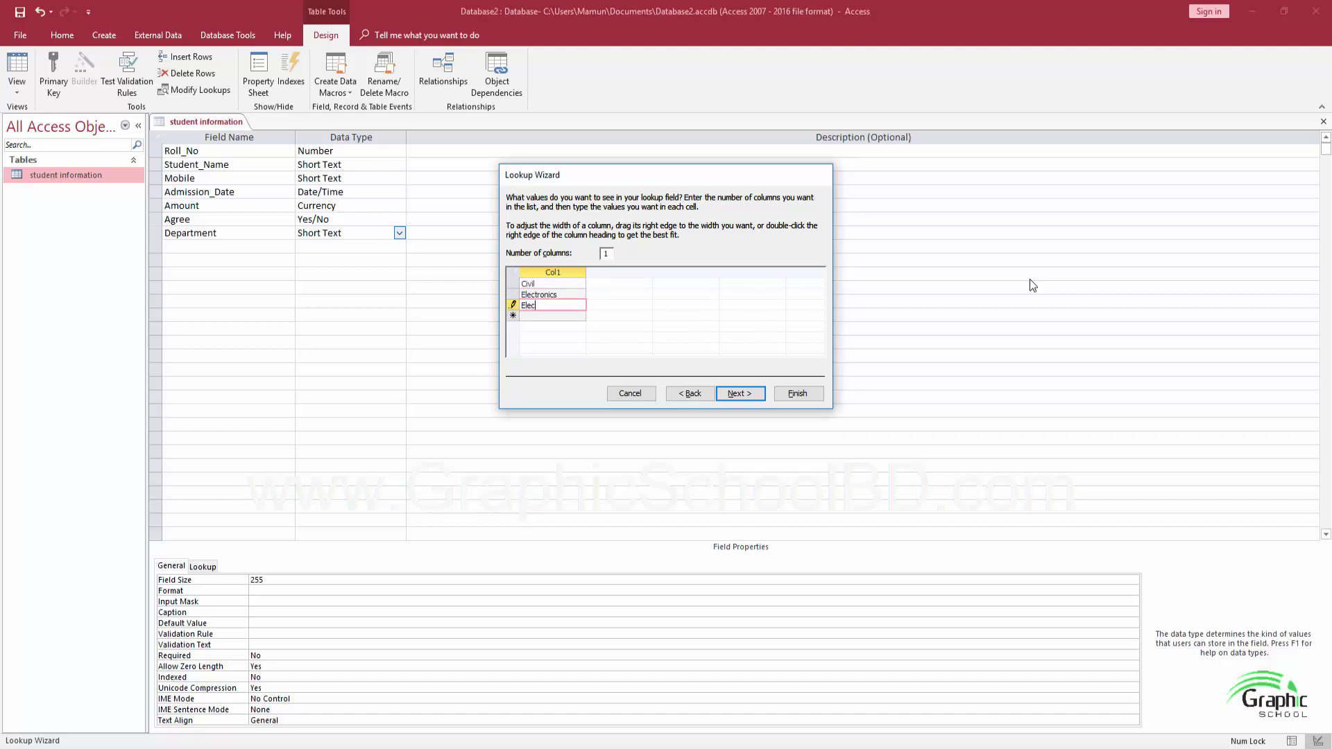
pyautogui.write('trical')
pyautogui.press('Return')
pyautogui.write('C')
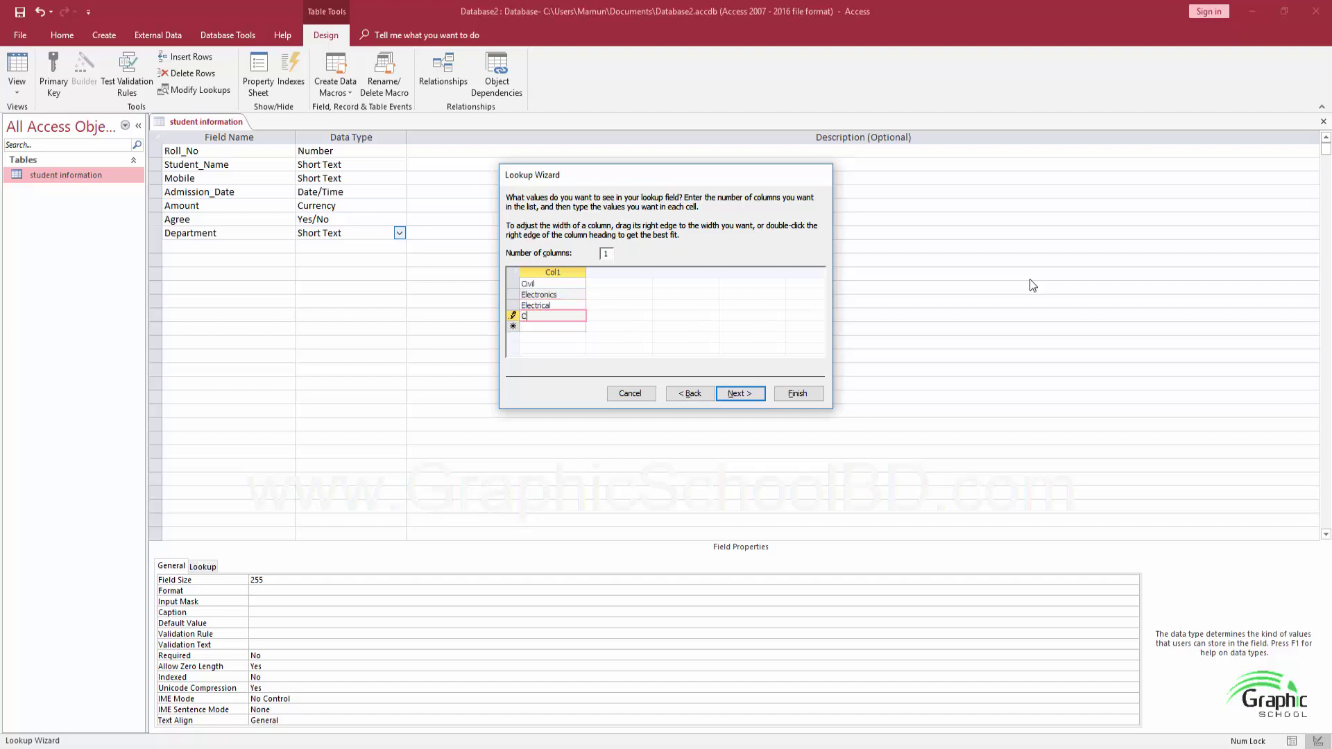
pyautogui.write('omputer')
pyautogui.click(730, 394)
pyautogui.click(796, 393)
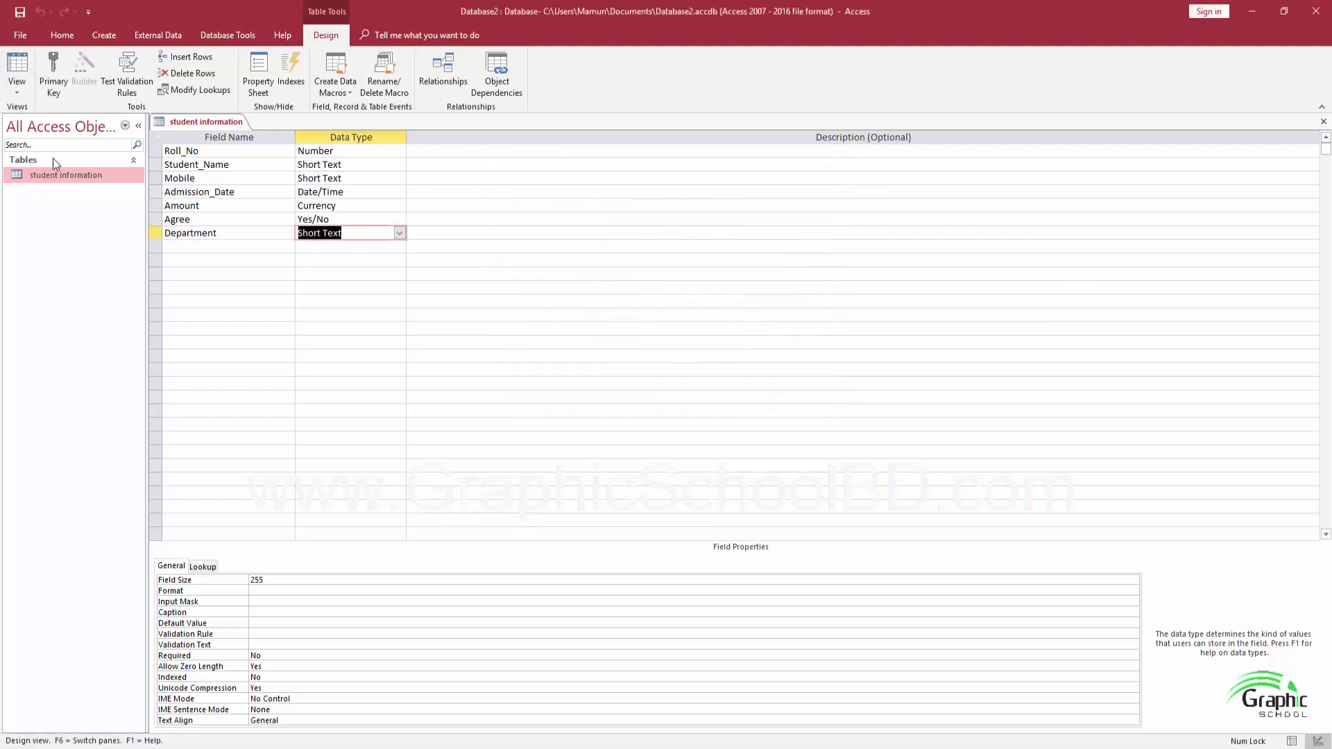
pyautogui.click(23, 93)
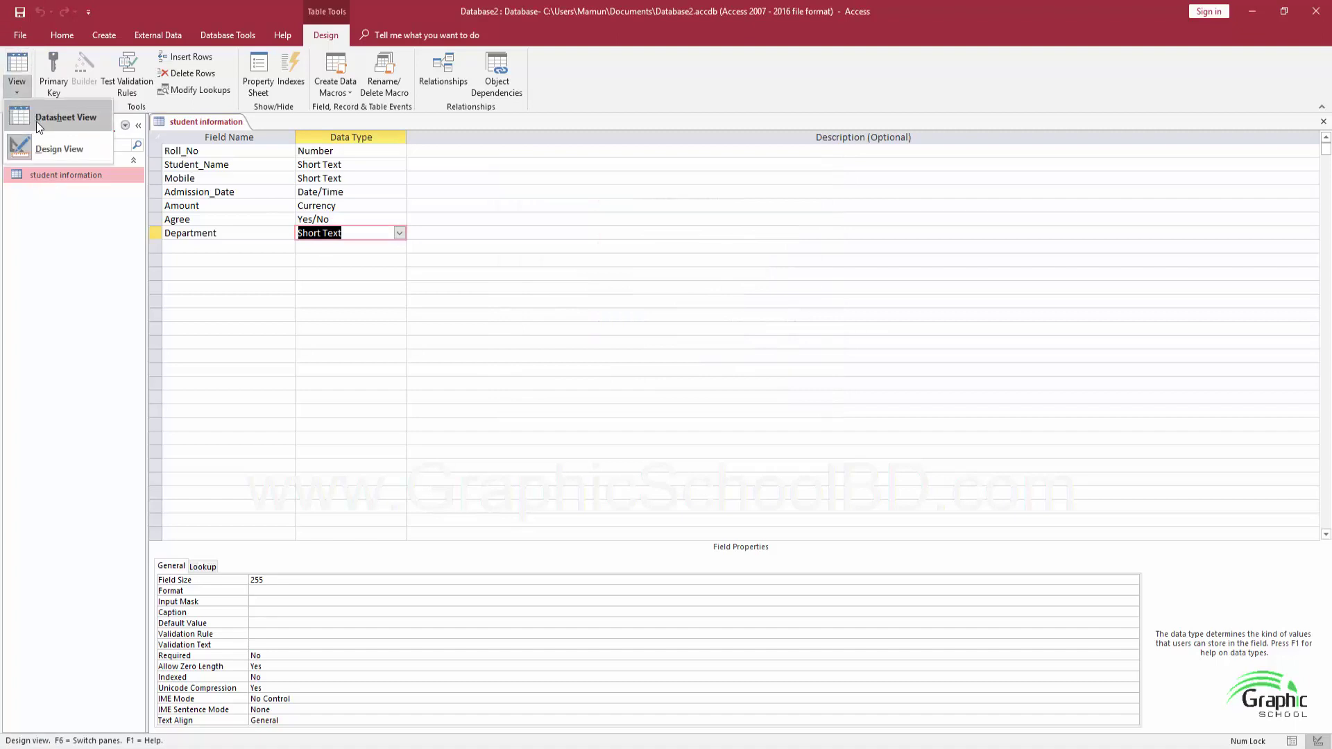
# In Datasheet View, enter the second student's mobile number
pyautogui.click(36, 122)
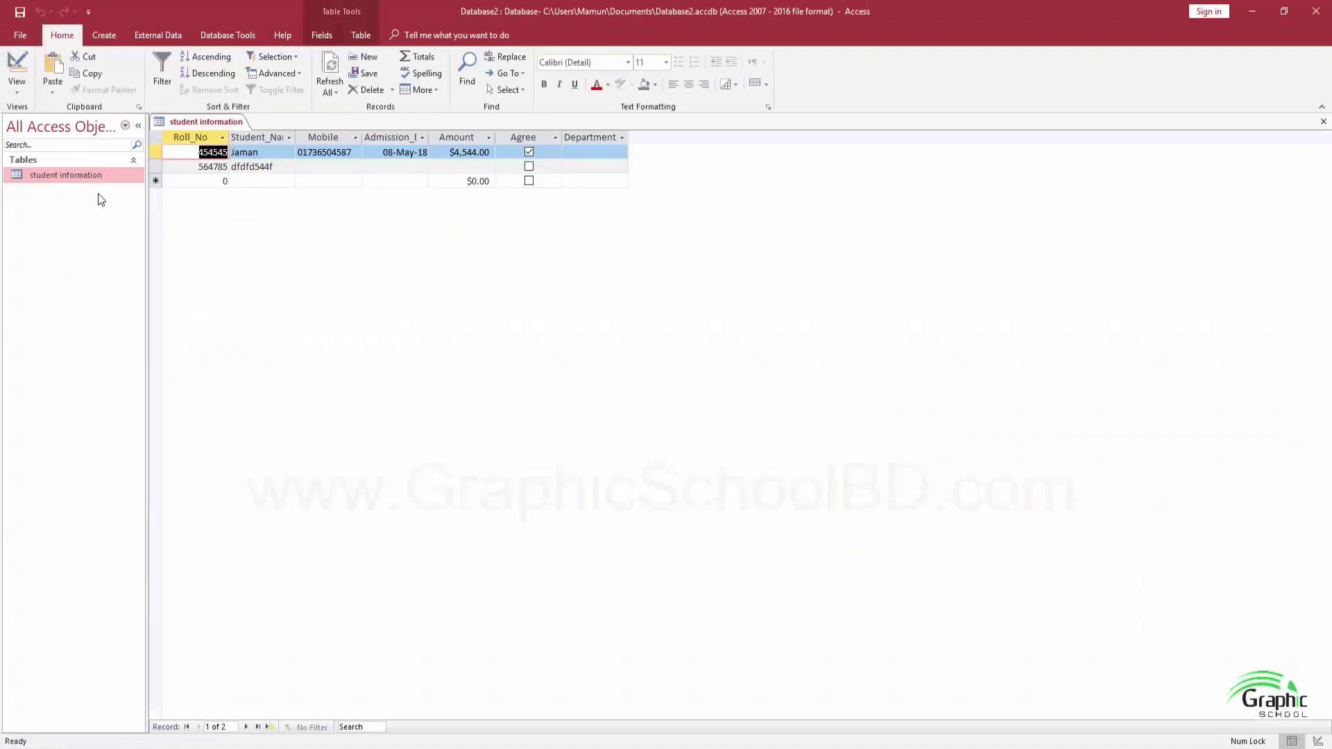
pyautogui.click(581, 152)
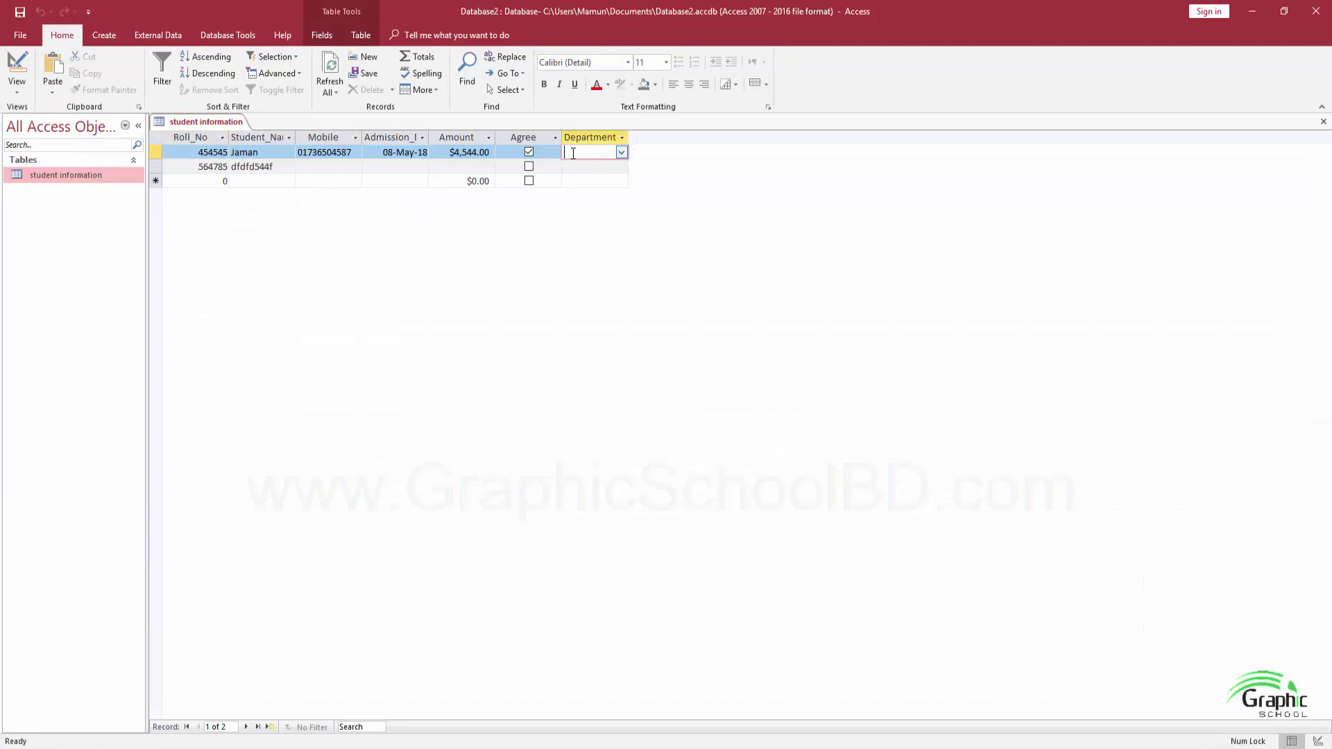
pyautogui.click(622, 153)
pyautogui.click(326, 167)
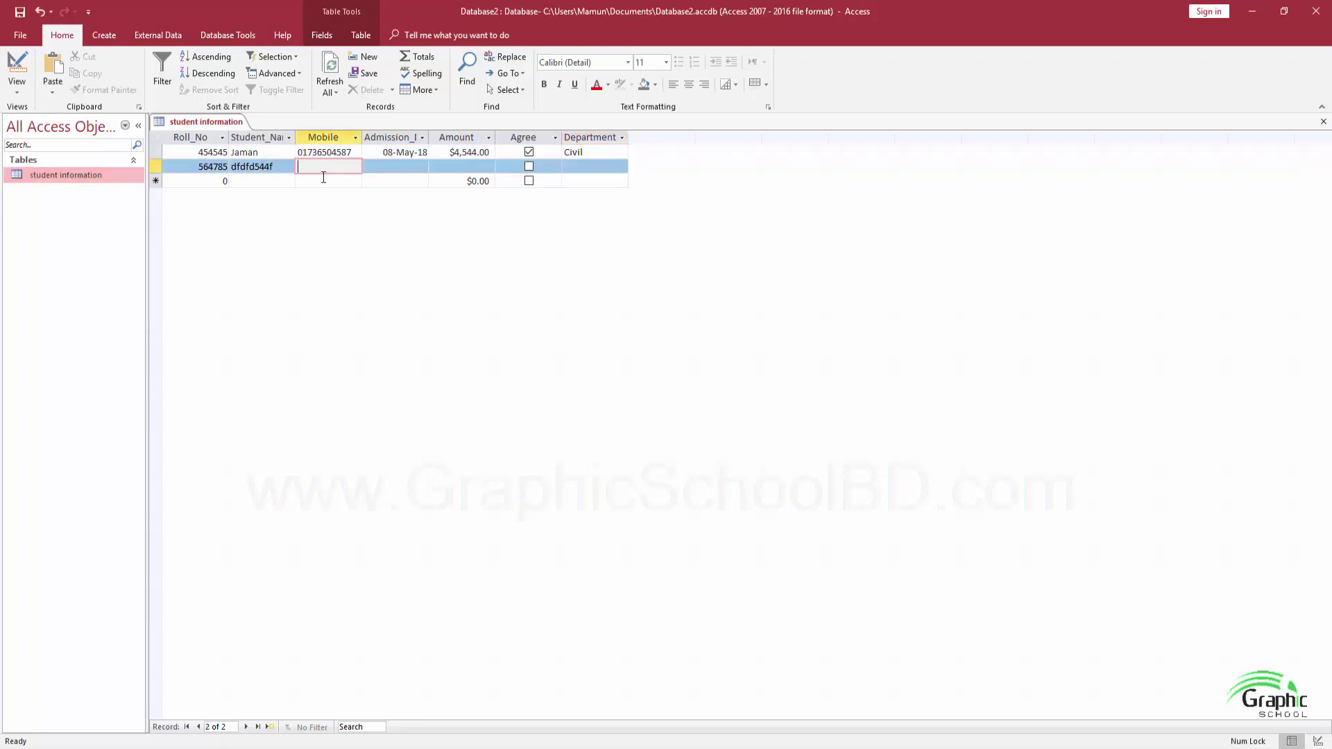
pyautogui.write('4547')
pyautogui.press('BackSpace')
pyautogui.press('BackSpace')
pyautogui.press('Tab')
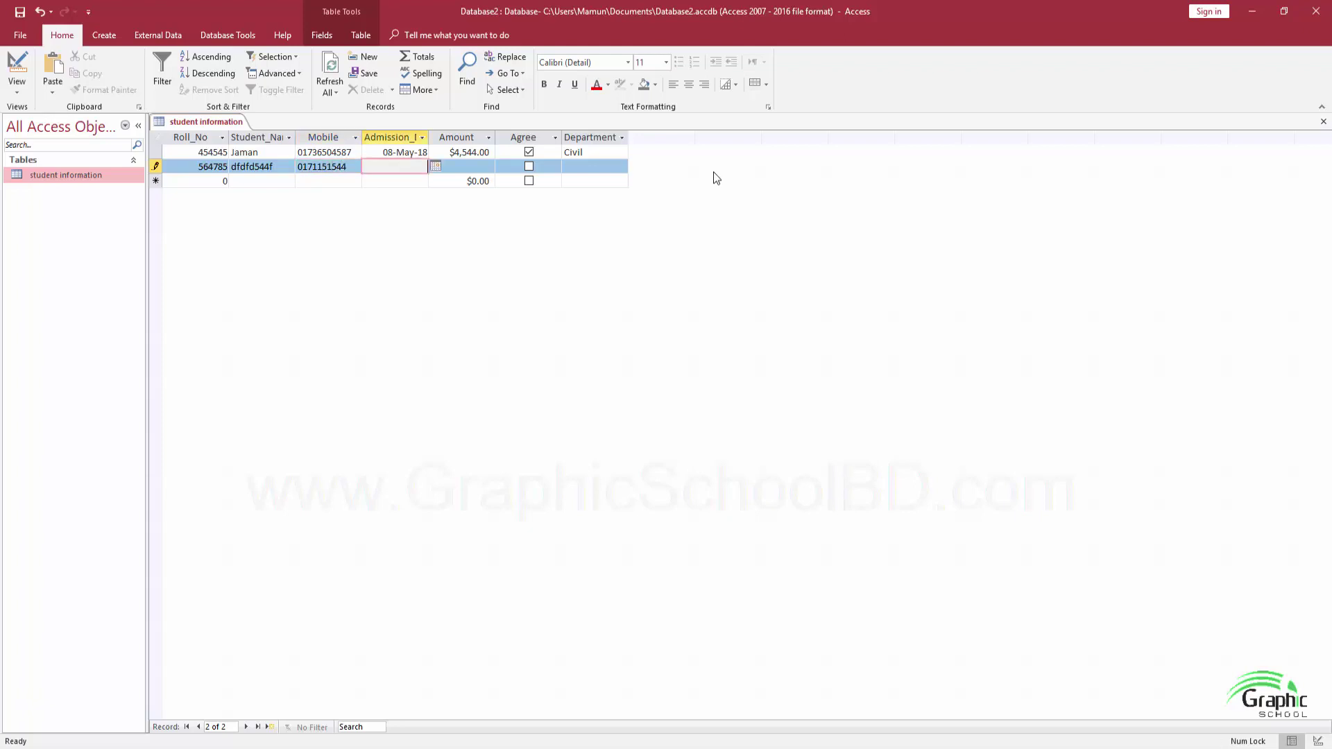
# Give the second record admission date 12-Sep-18 and Amount 45487, toggling its Agree box
pyautogui.click(436, 166)
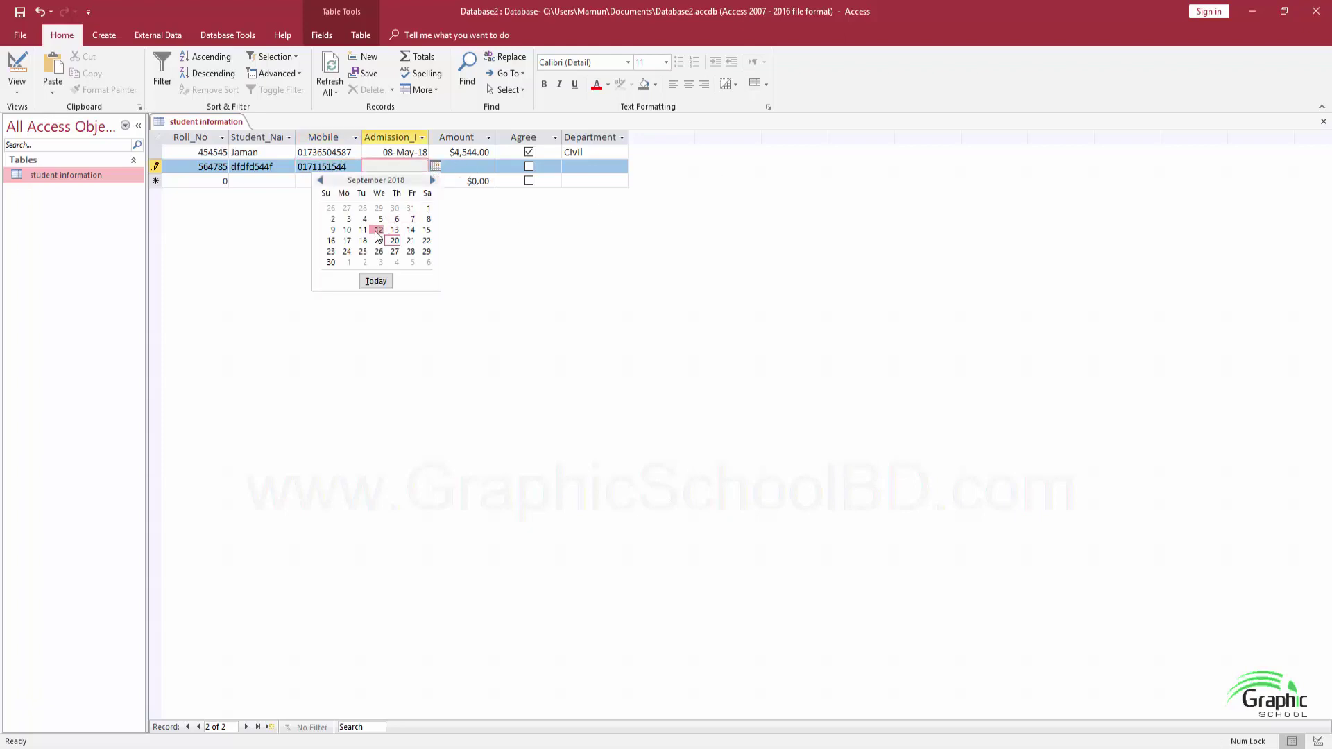
pyautogui.click(381, 235)
pyautogui.click(484, 165)
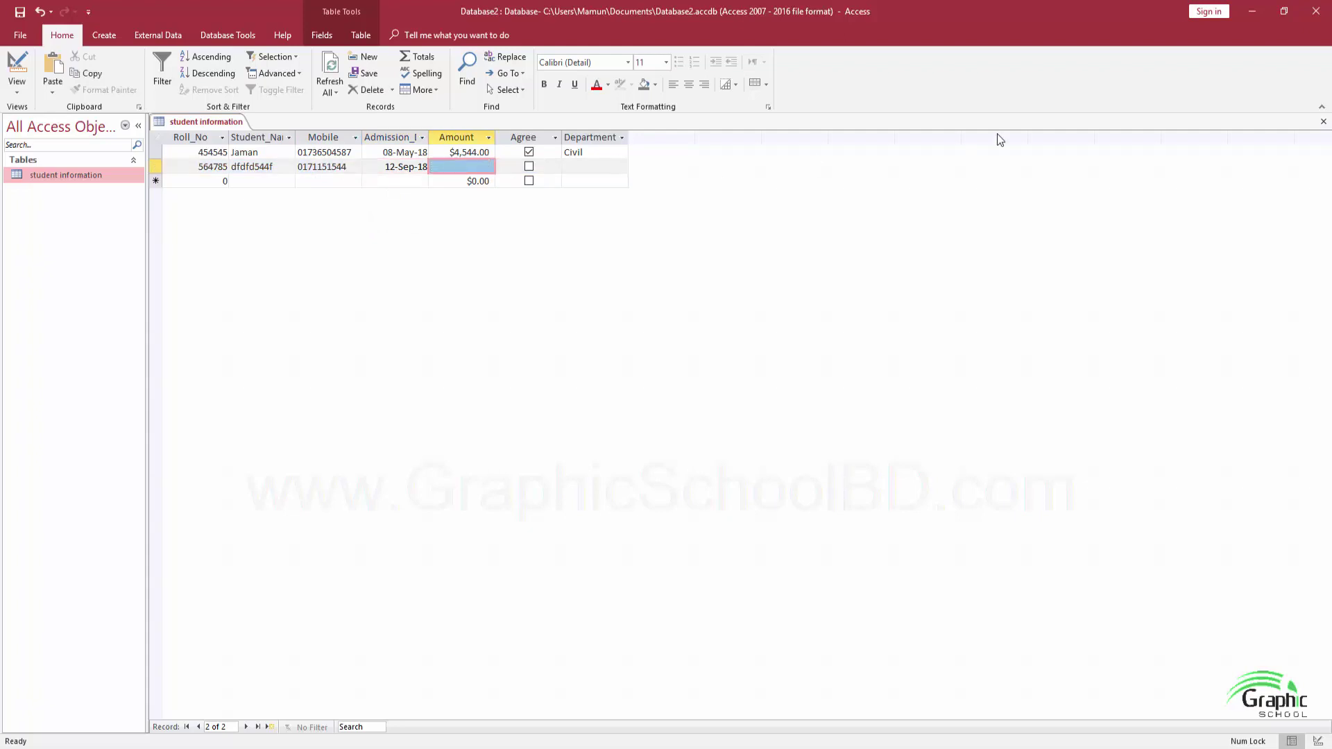
pyautogui.write('45487')
pyautogui.press('Tab')
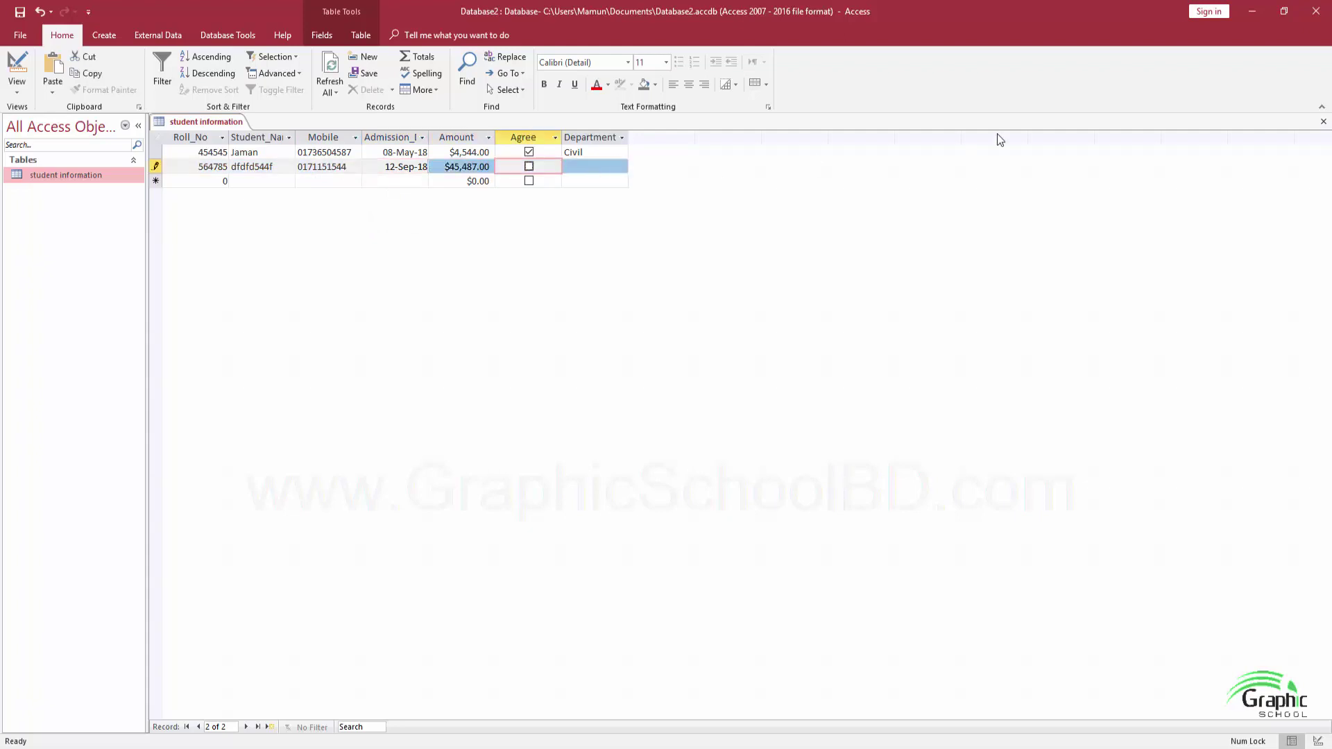
pyautogui.click(529, 166)
# Set the second record's Department to Computer, then switch to Design View
pyautogui.click(589, 170)
pyautogui.click(622, 167)
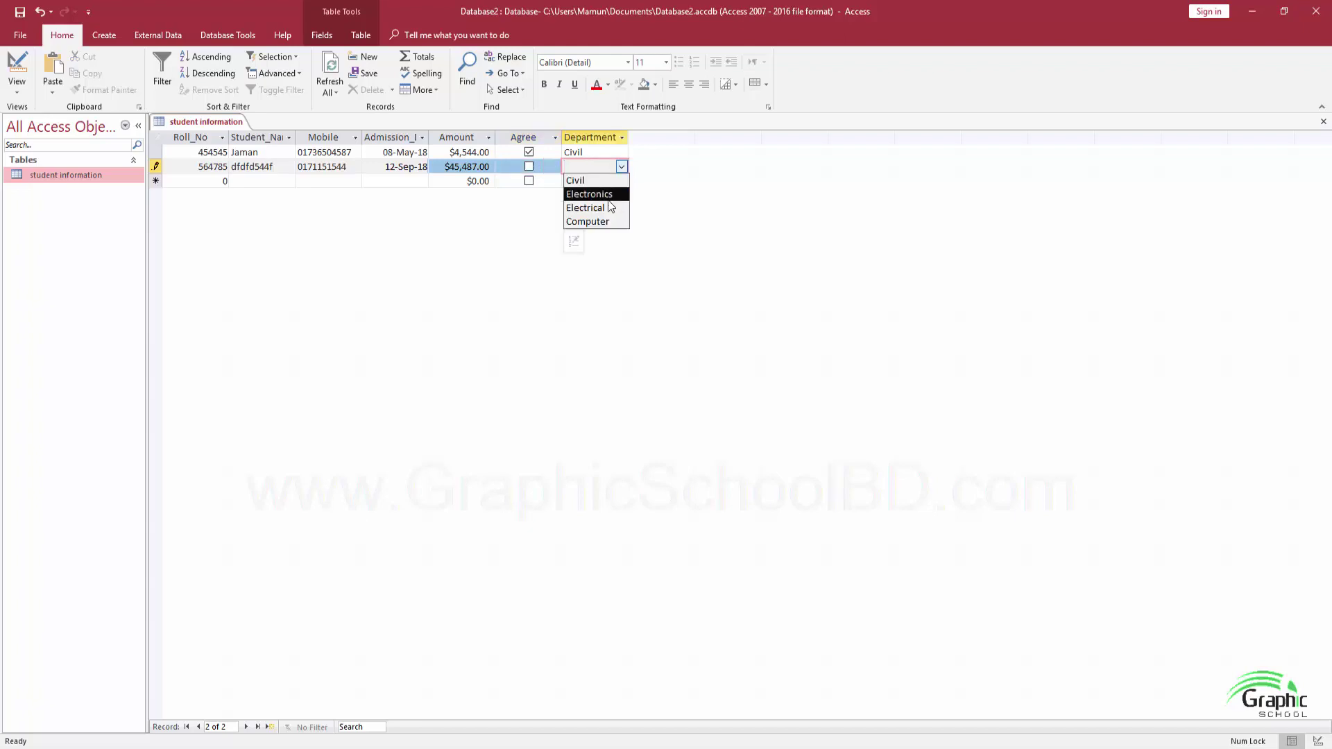
pyautogui.click(581, 220)
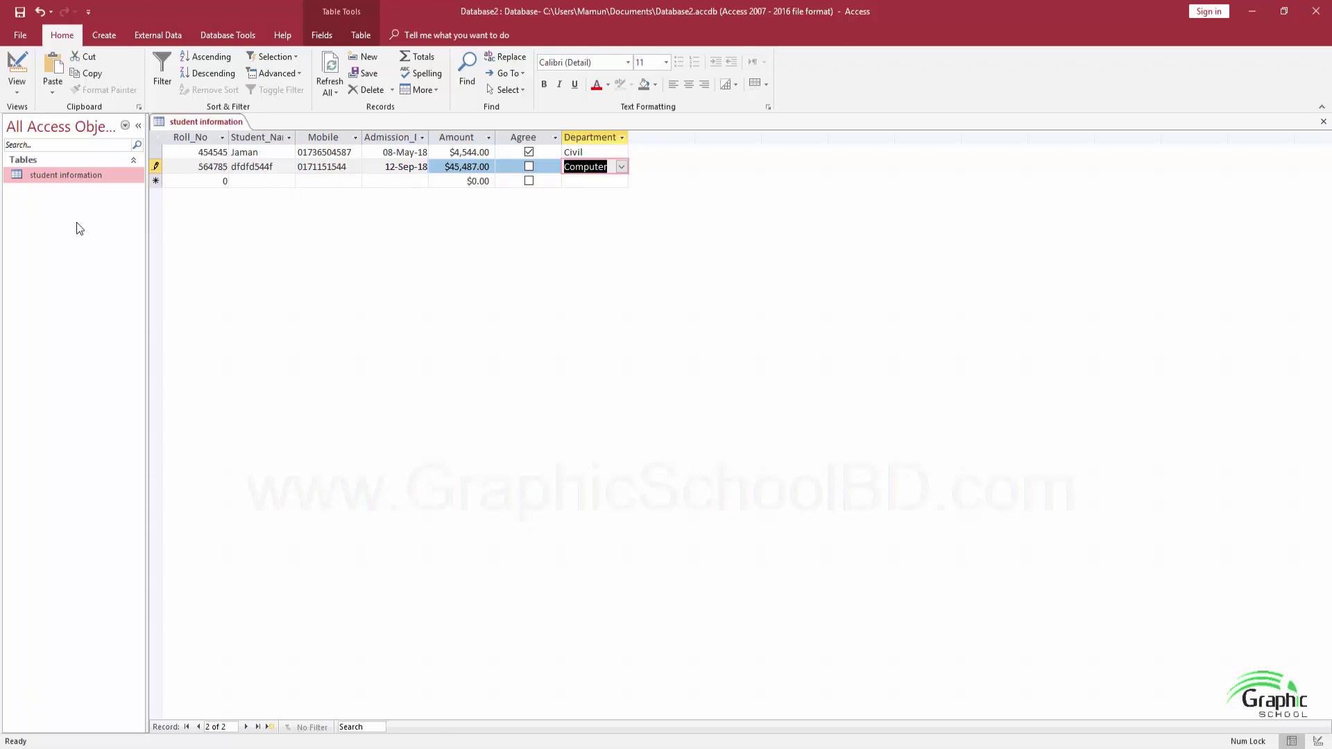
pyautogui.click(17, 87)
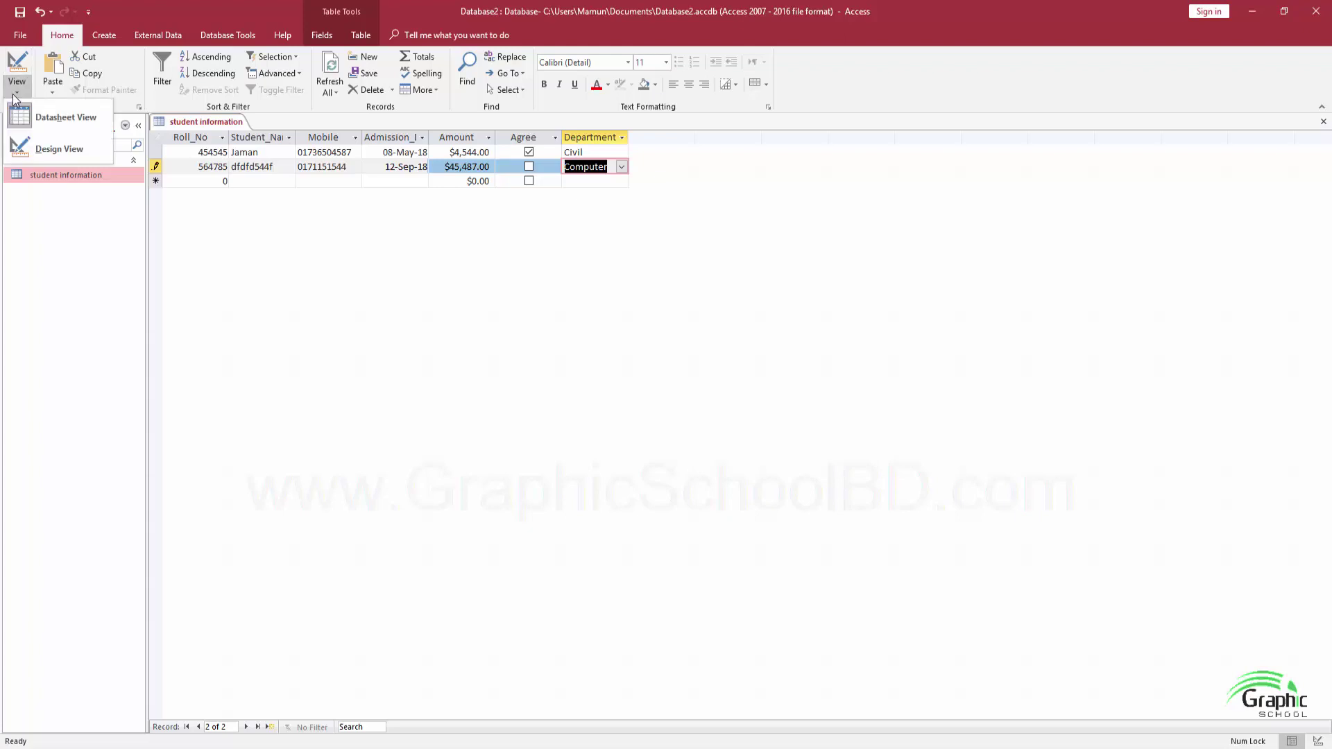
pyautogui.click(38, 150)
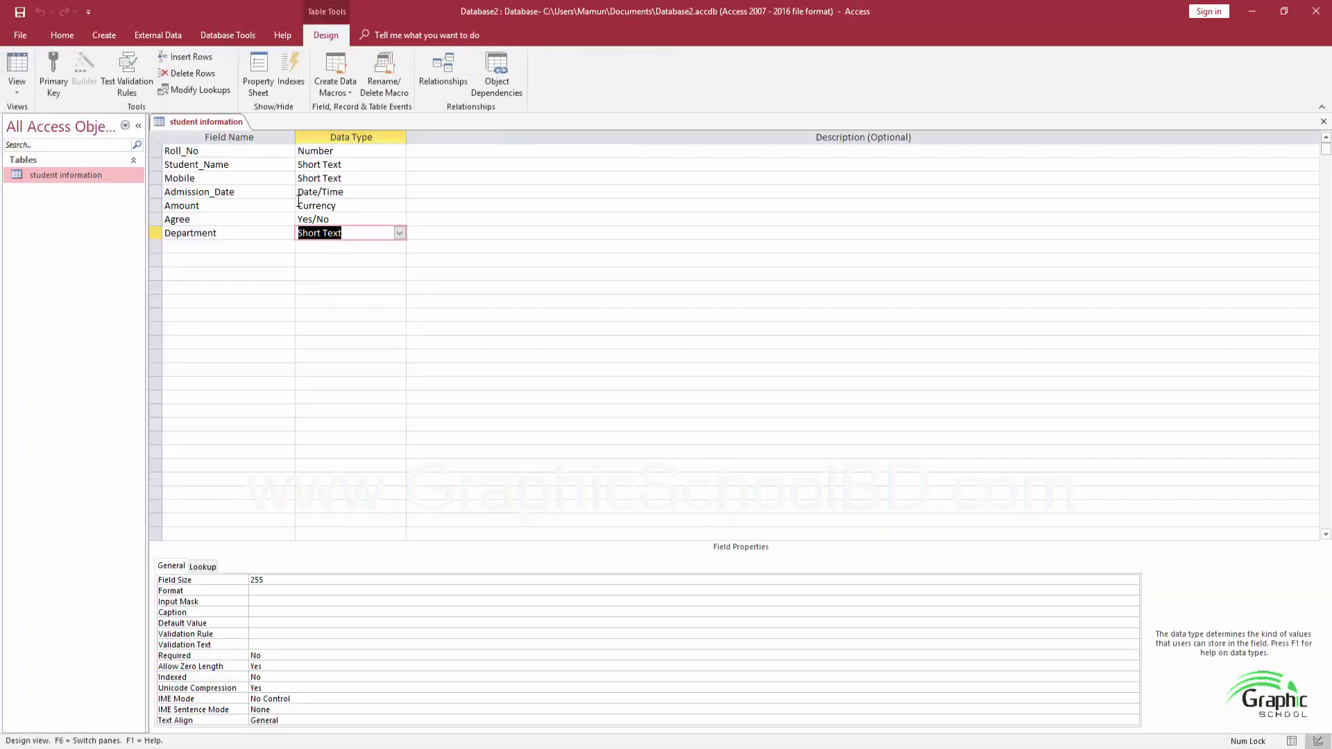
# Add a record with roll number 545478, a placeholder name and a mobile number, then close and reopen the table
pyautogui.click(209, 248)
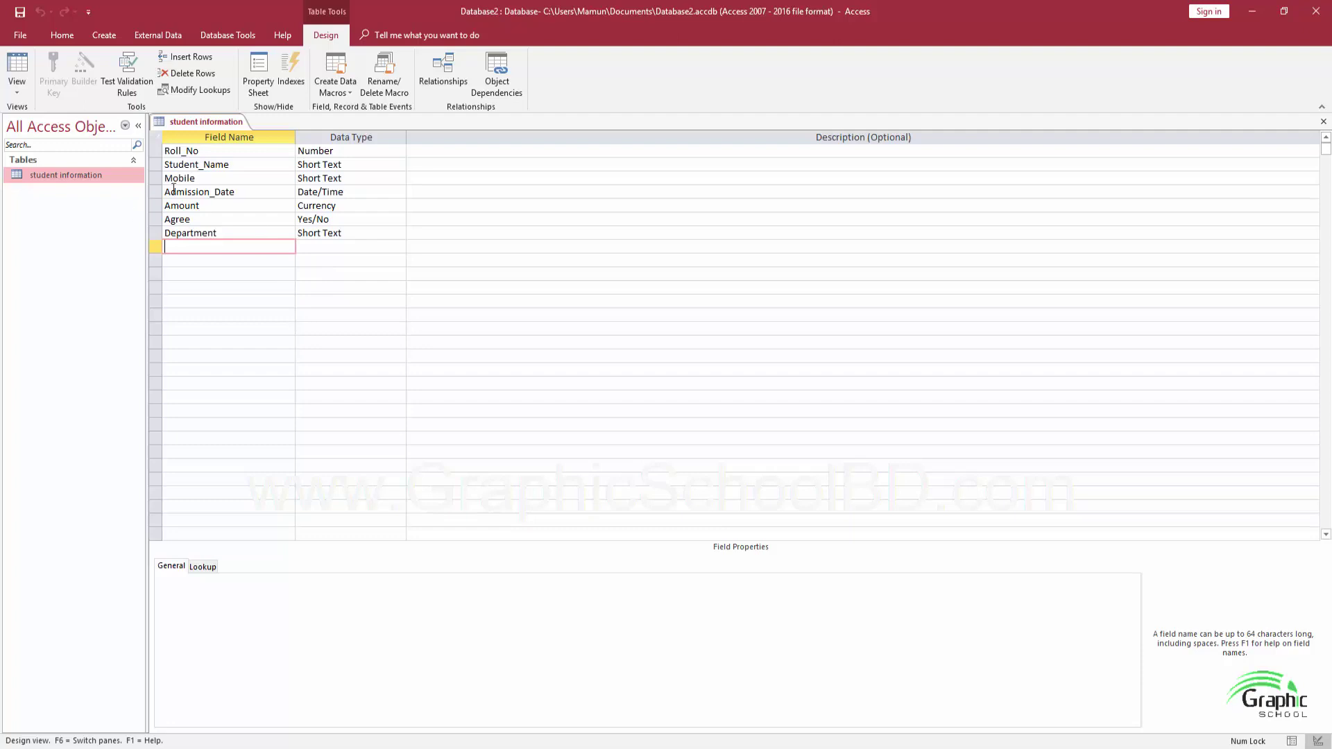
pyautogui.click(17, 87)
pyautogui.click(64, 119)
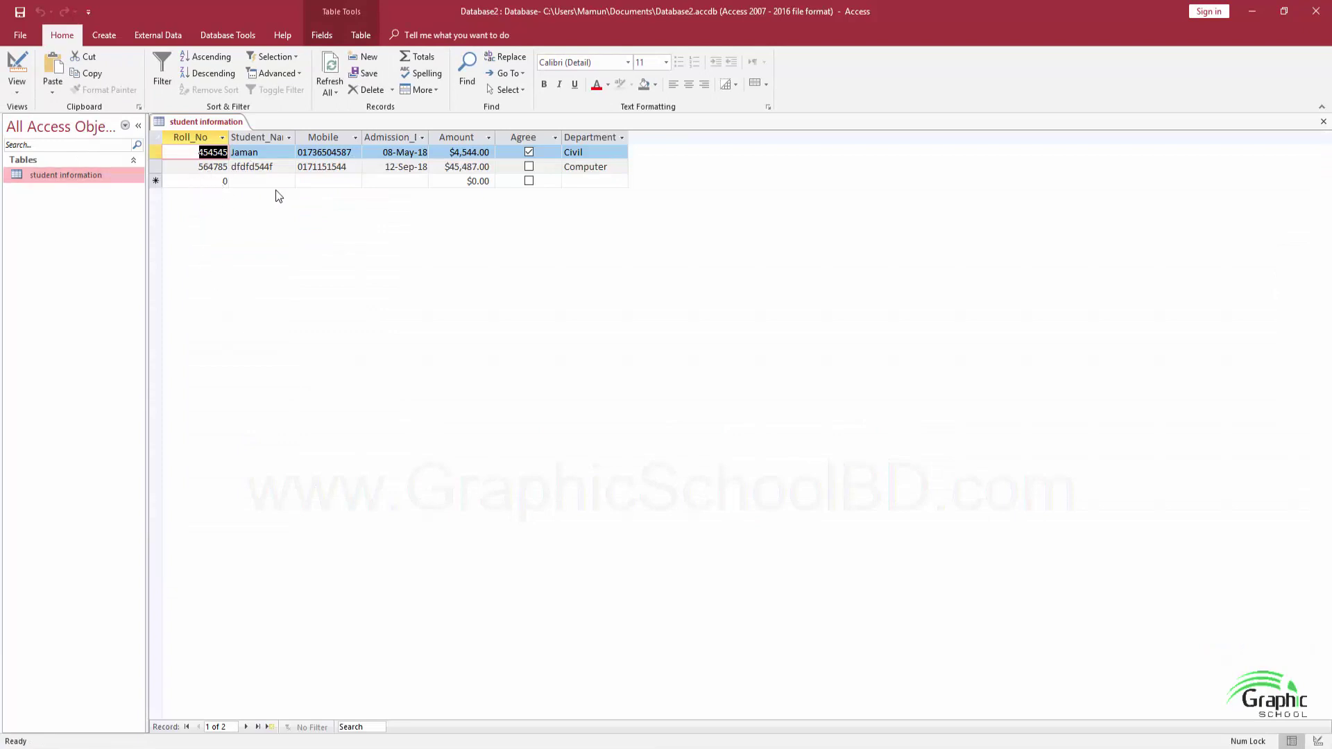
pyautogui.click(229, 182)
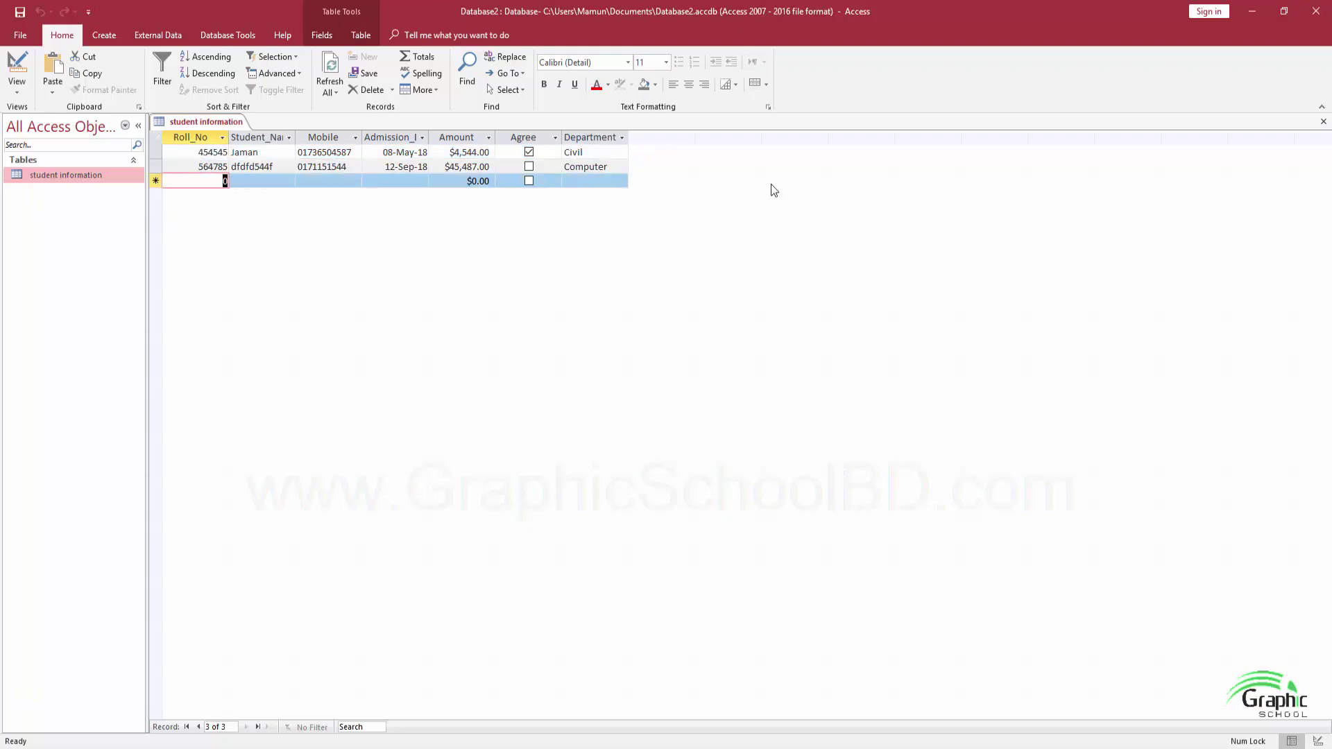
pyautogui.write('545478')
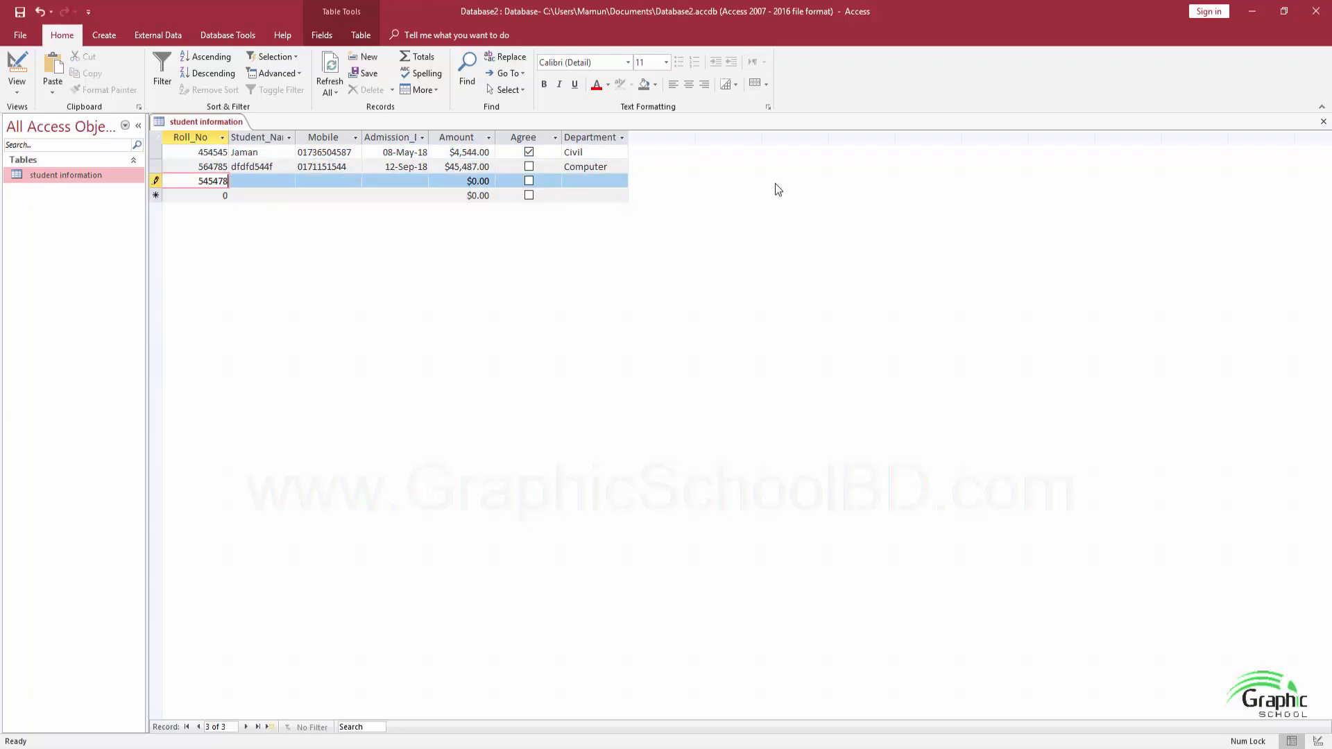
pyautogui.press('Tab')
pyautogui.write('dfjdjf')
pyautogui.press('Tab')
pyautogui.write('2102441')
pyautogui.press('Tab')
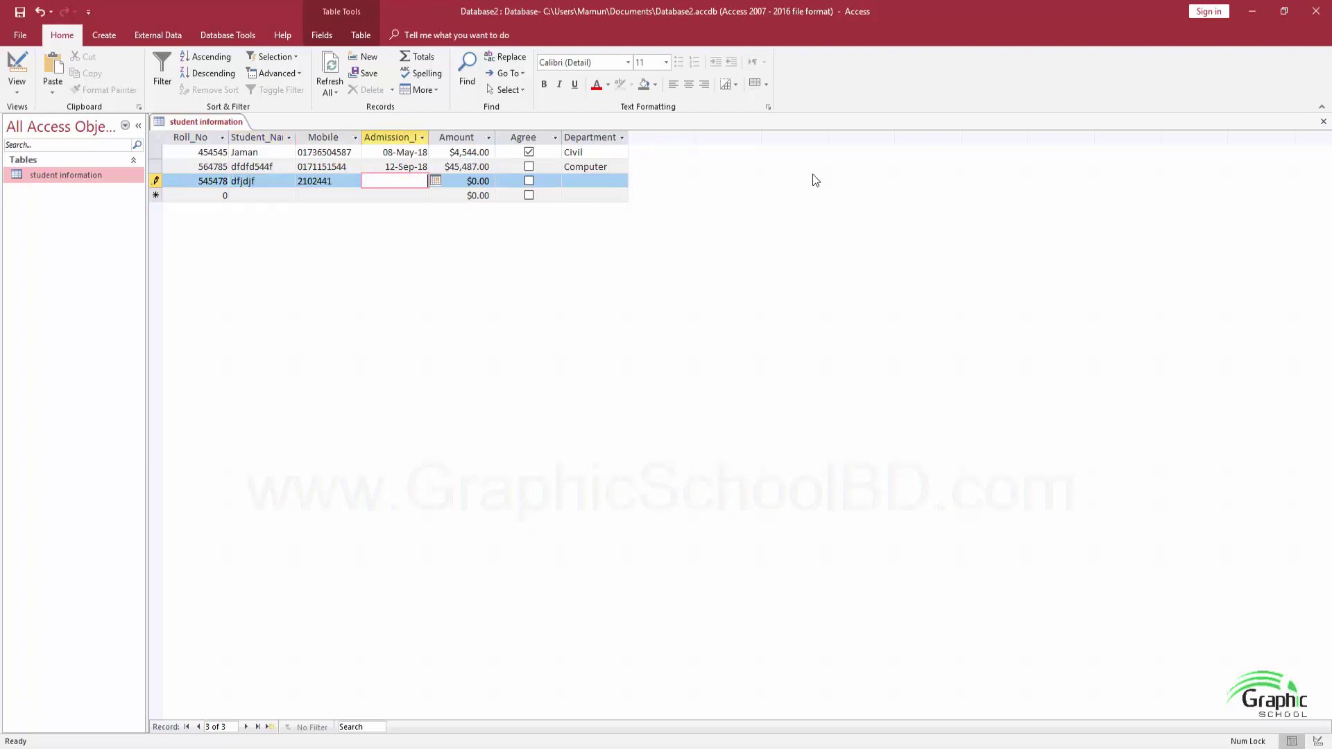
pyautogui.click(1324, 122)
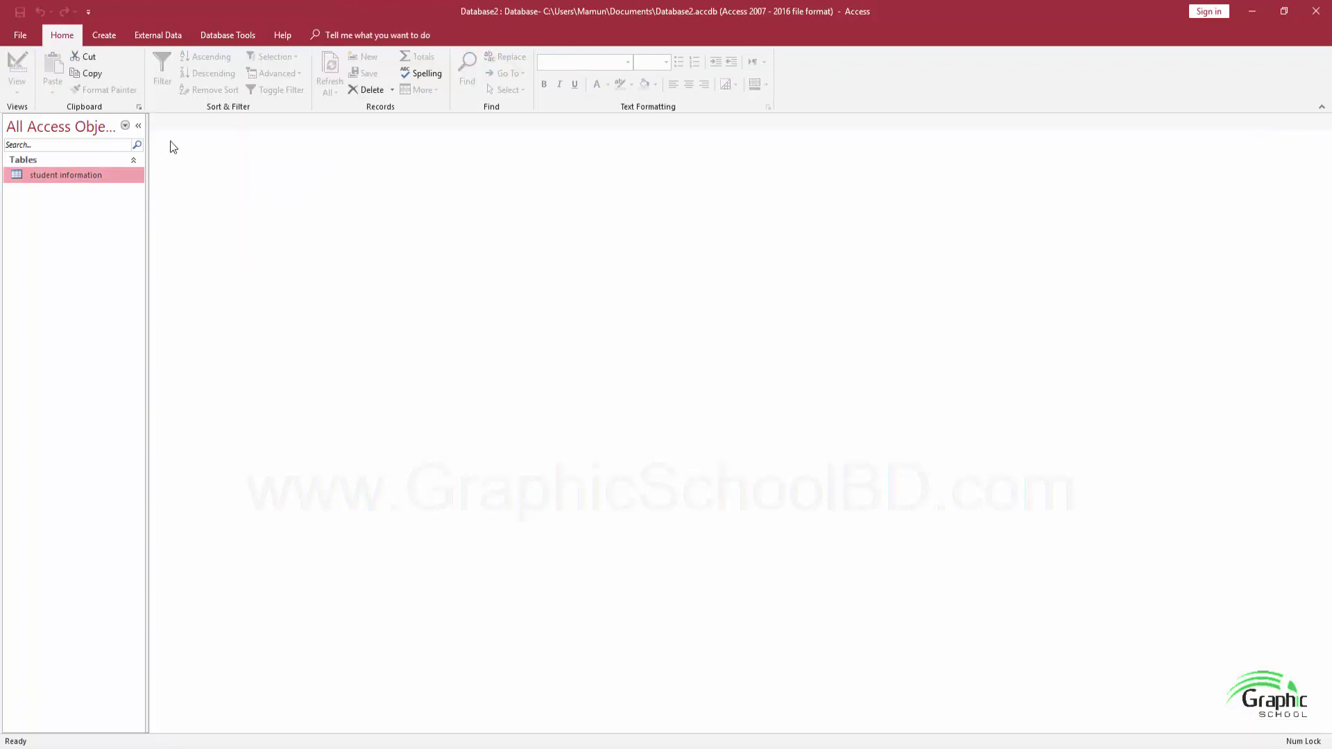
pyautogui.doubleClick(65, 176)
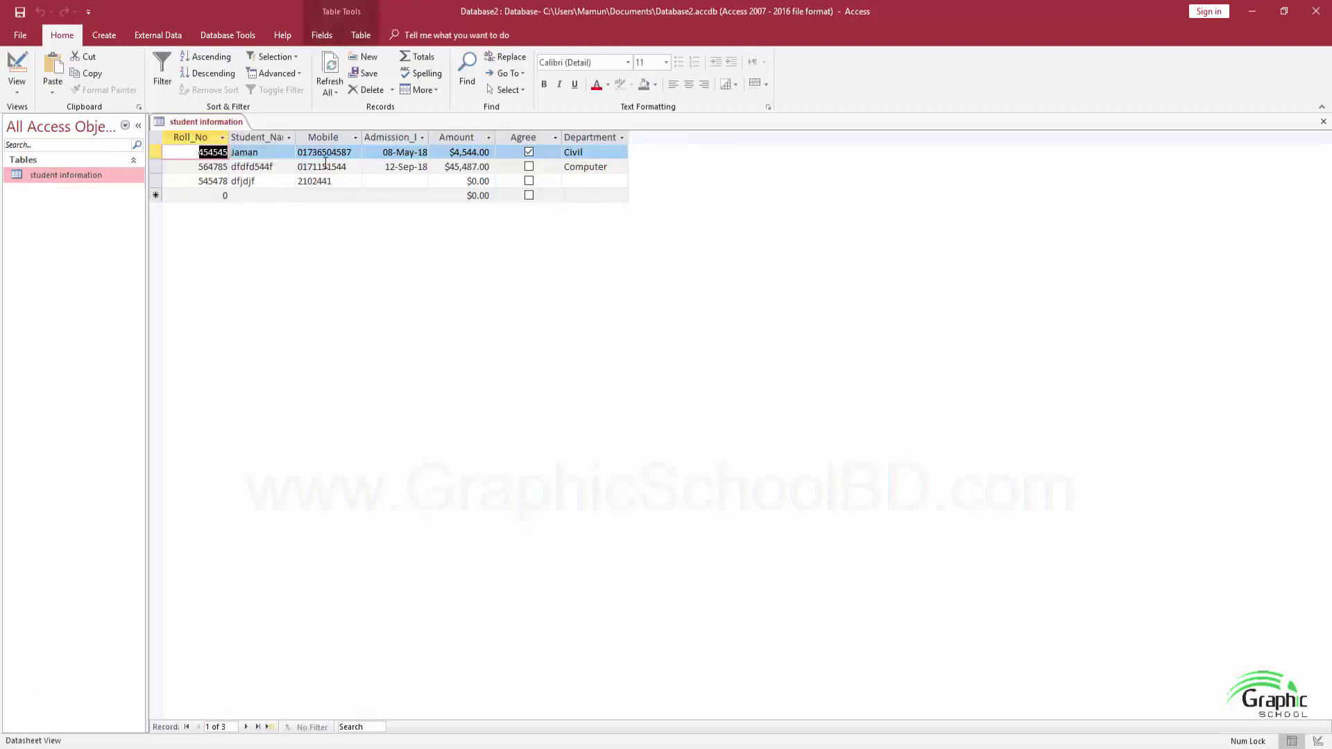
# In Design View, add an Age field with the Number data type below Department
pyautogui.click(16, 84)
pyautogui.click(37, 114)
pyautogui.click(17, 87)
pyautogui.click(69, 141)
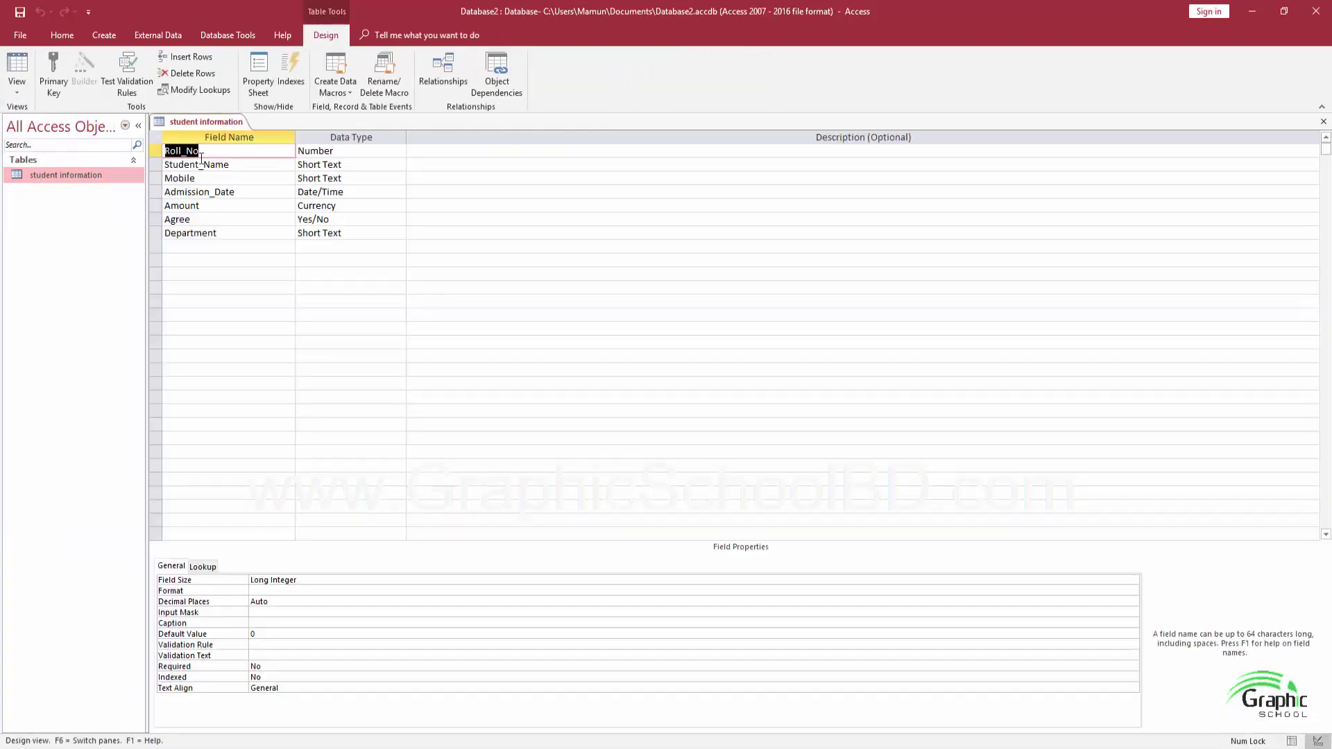
pyautogui.click(208, 249)
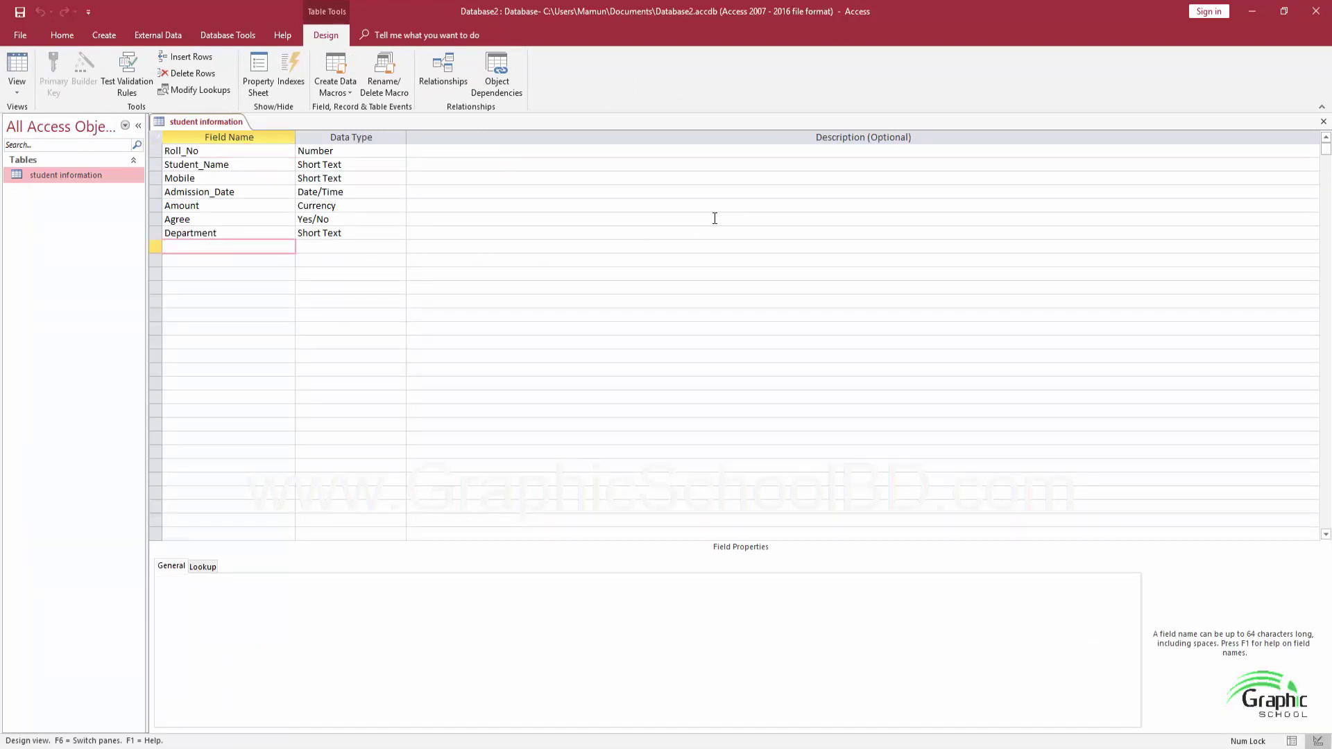
pyautogui.write('Age')
pyautogui.click(388, 247)
pyautogui.click(399, 246)
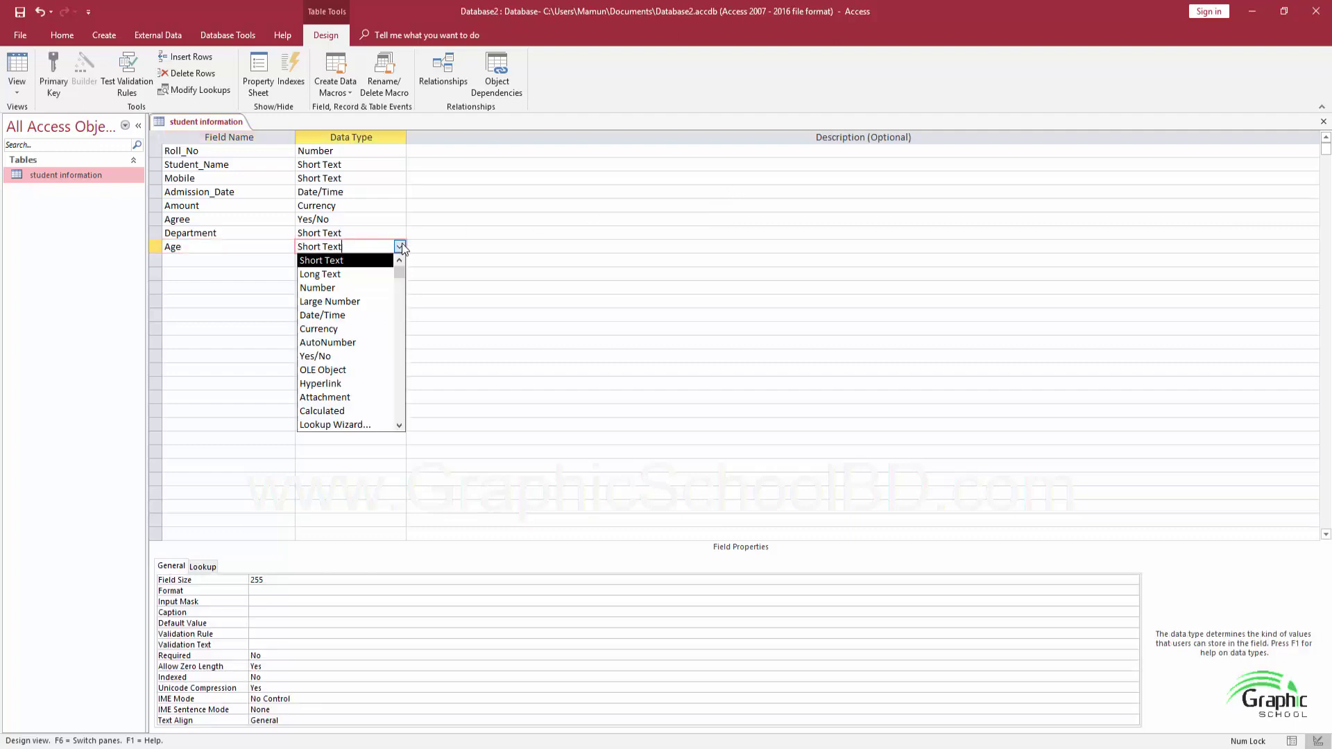
pyautogui.click(342, 290)
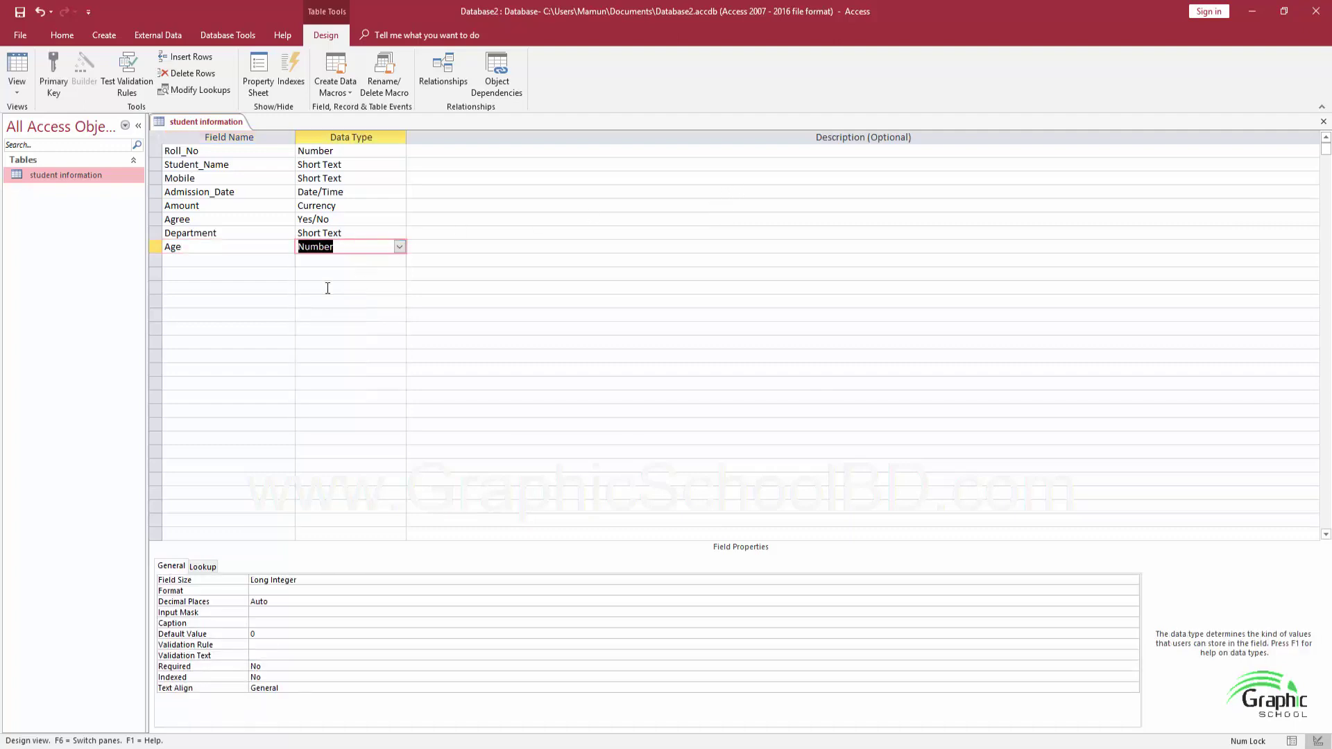
# Close the table design and confirm saving the changes
pyautogui.click(1323, 122)
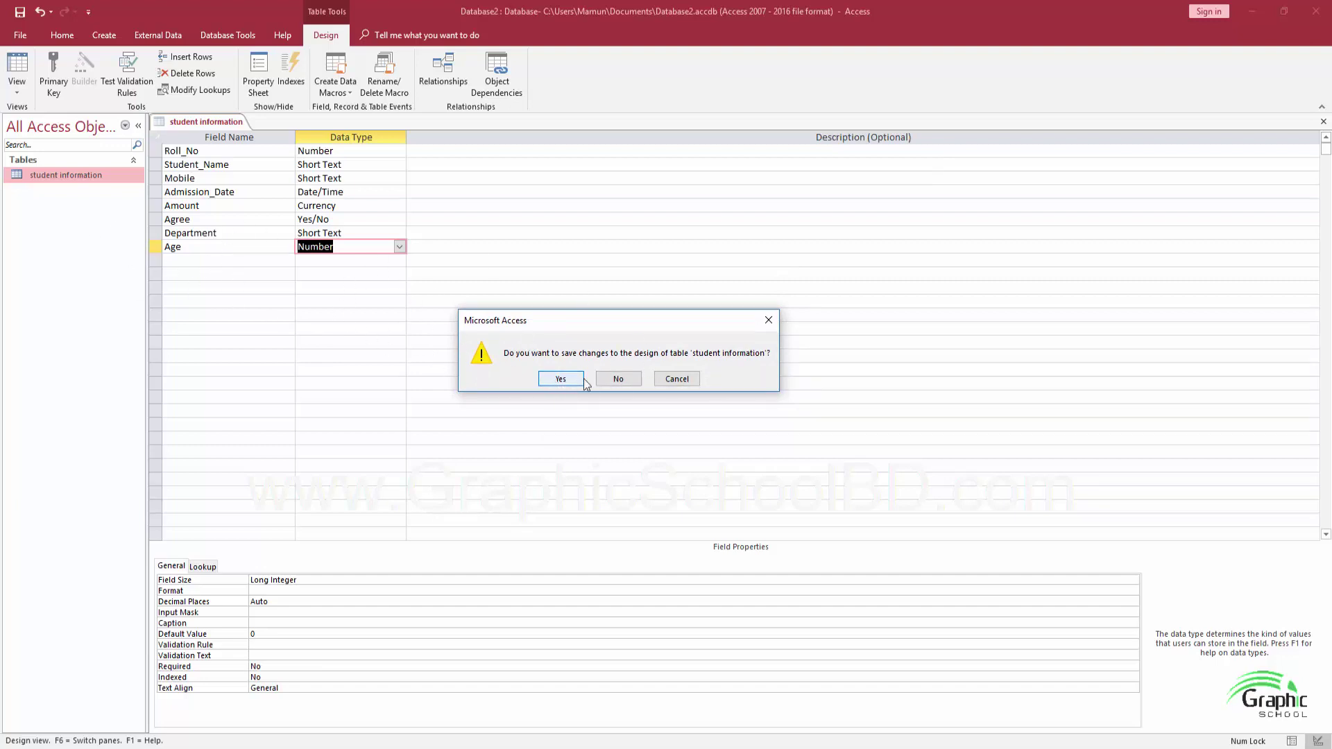
pyautogui.moveTo(620, 319); pyautogui.dragTo(624, 274)
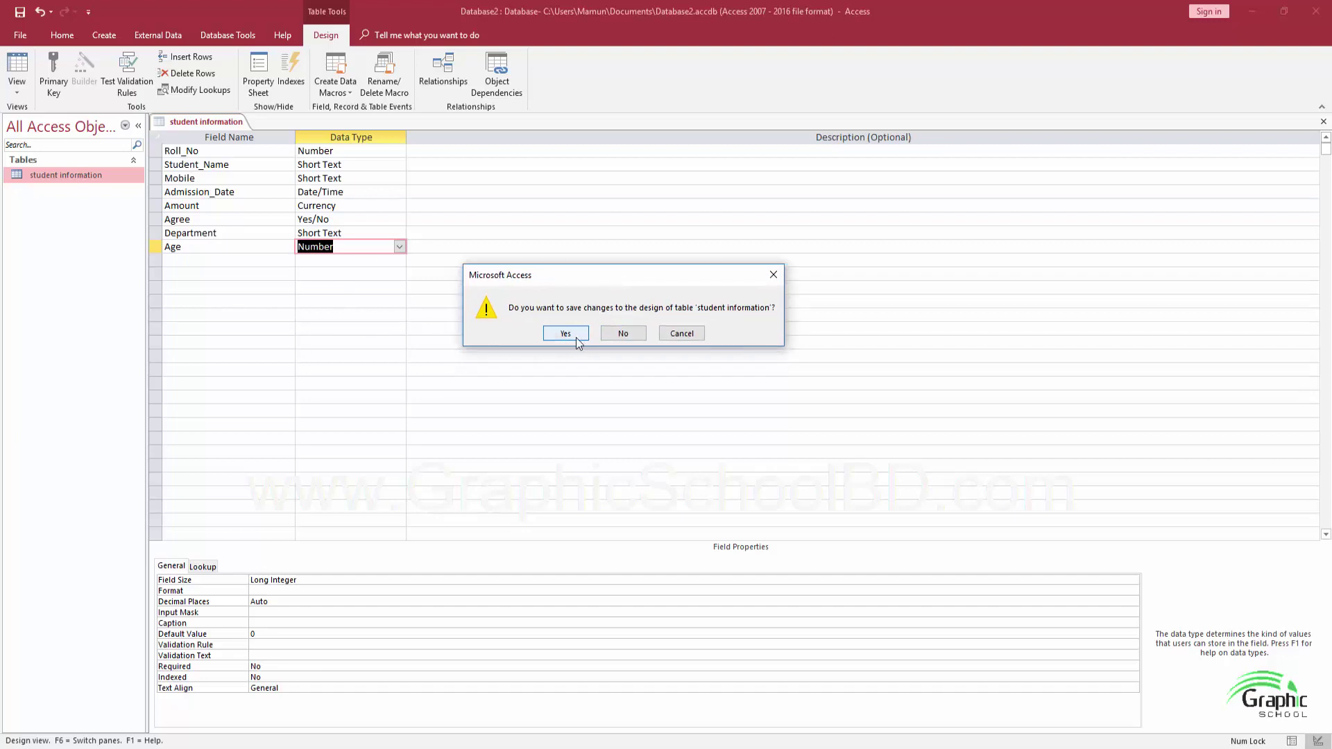
pyautogui.click(580, 336)
# Reopen the 'student information' datasheet, check the empty Age column, and move to the new record row
pyautogui.doubleClick(64, 175)
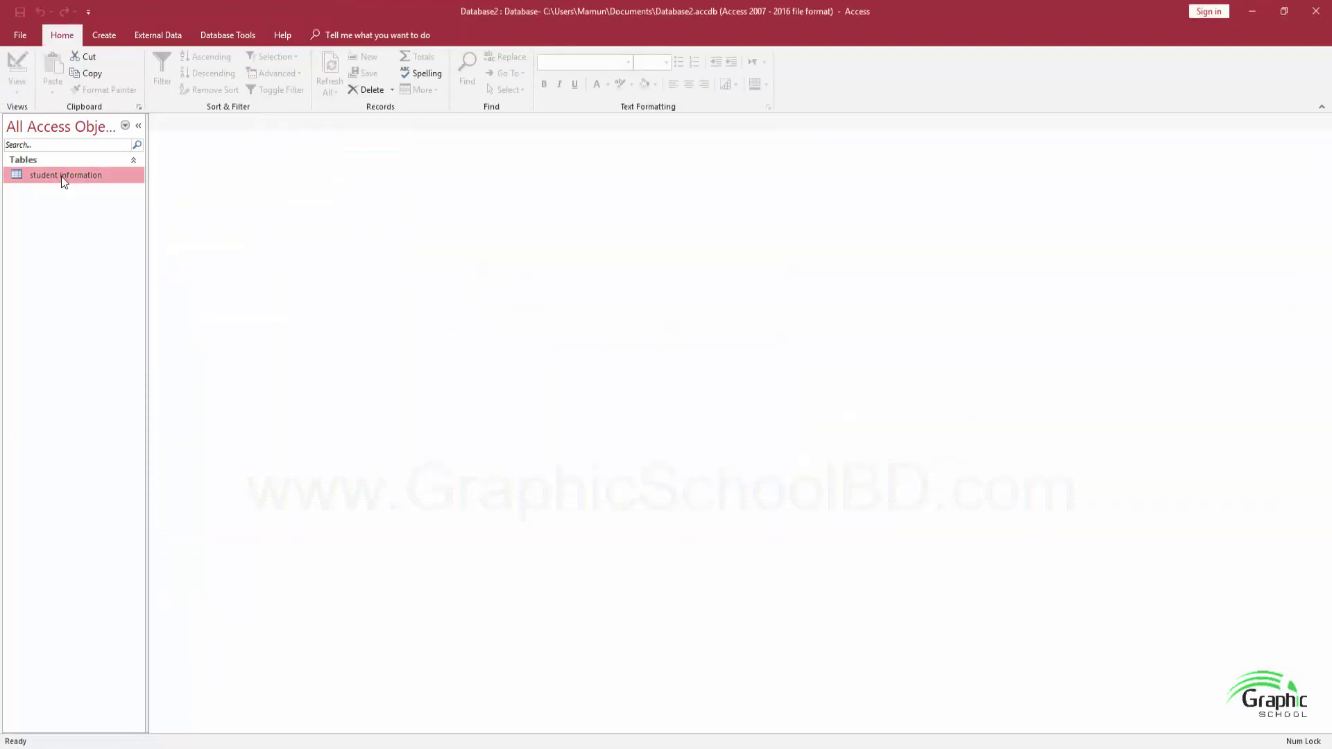
pyautogui.click(664, 138)
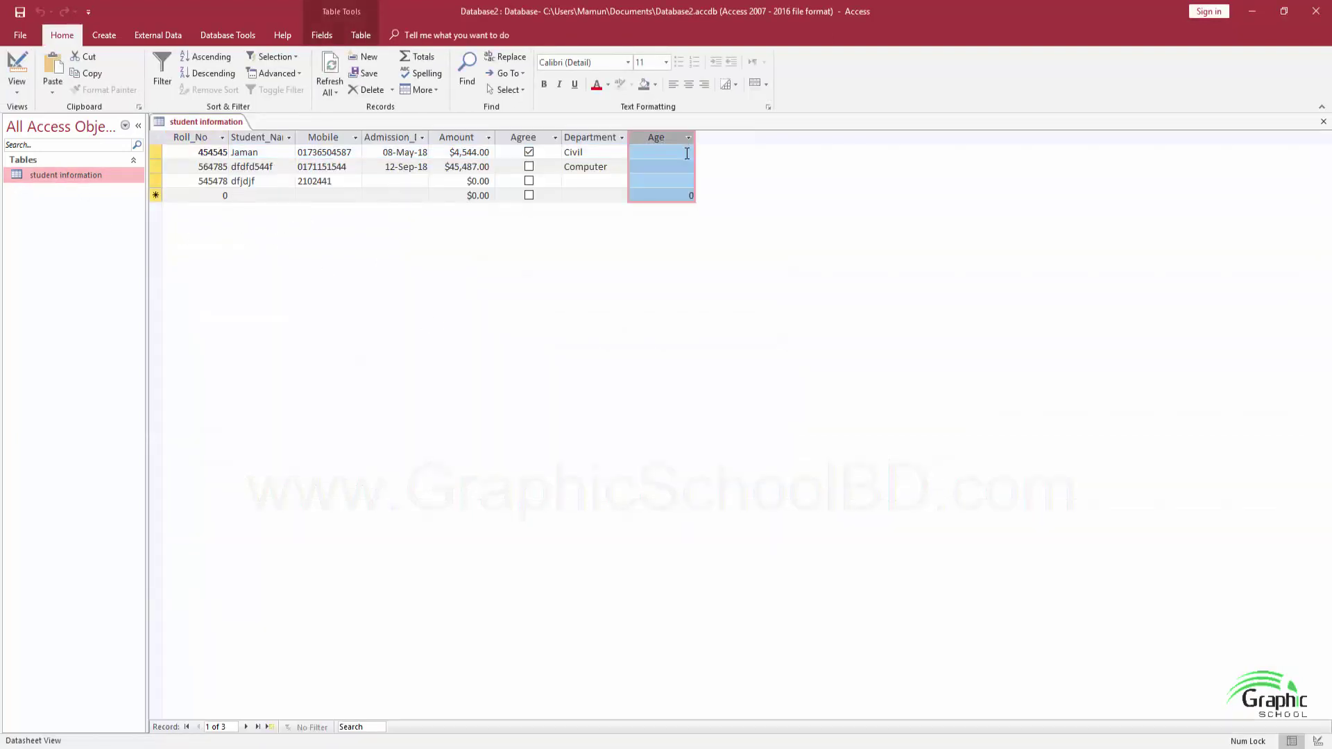
pyautogui.click(661, 152)
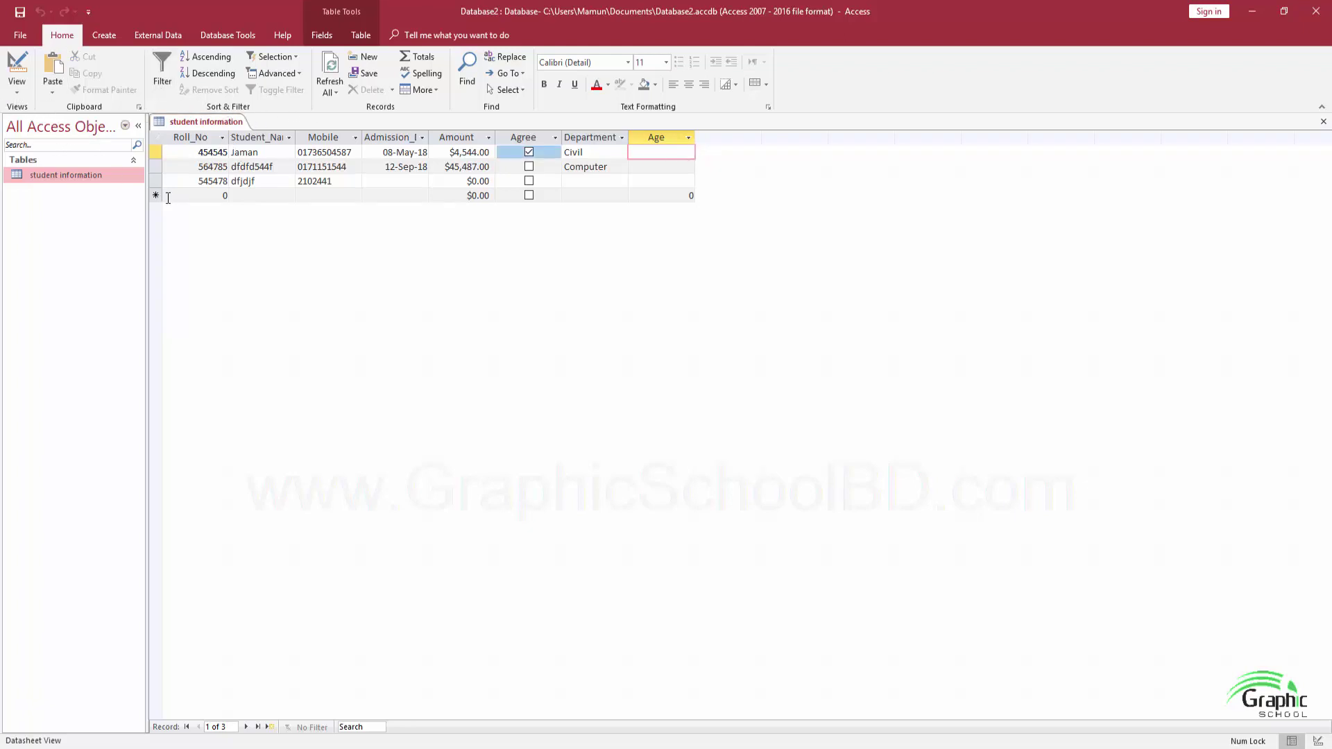
pyautogui.click(248, 193)
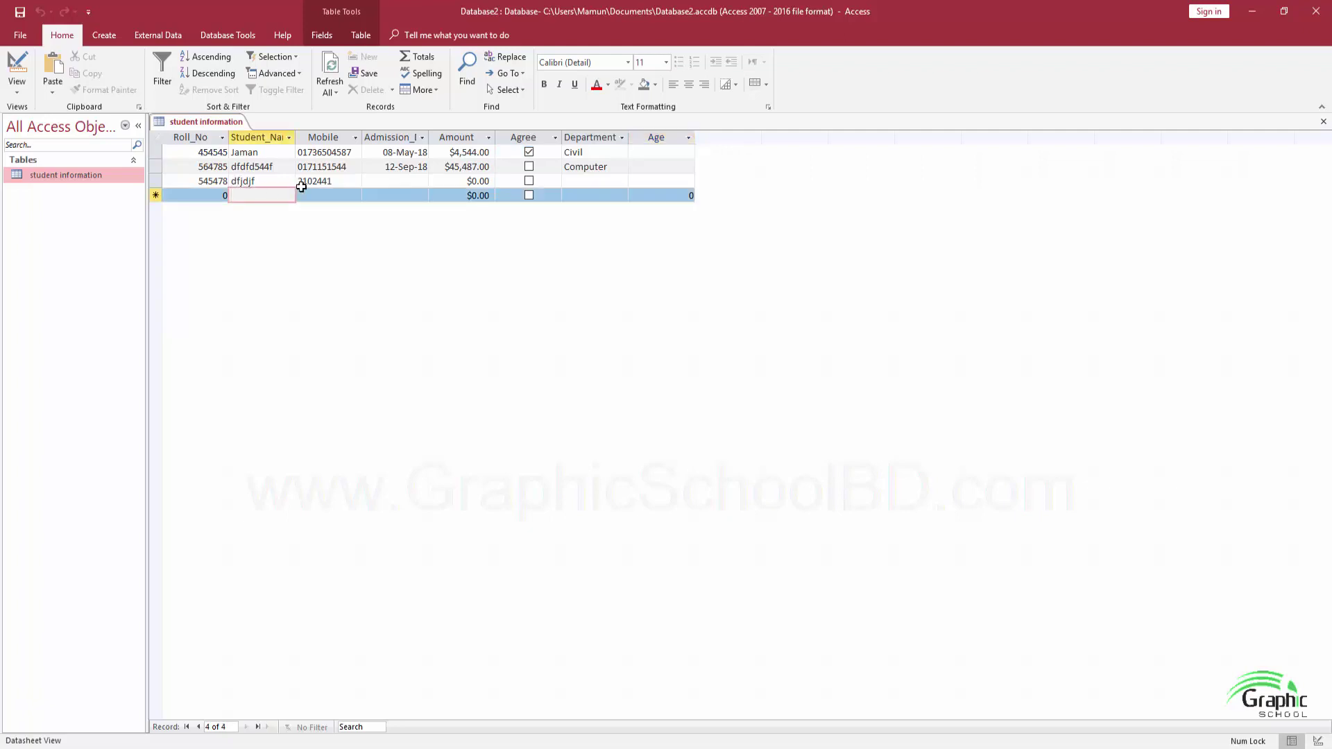